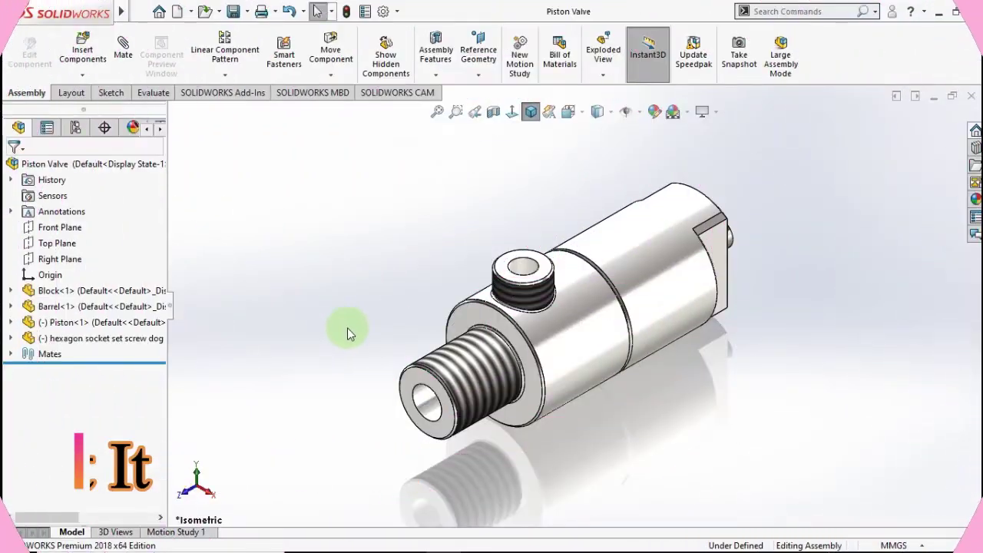
Step: Orbit the flow-trajectory results view to look at the Piston Valve end-on
mouse_move(347, 333)
middle_down()
mouse_move(368, 285)
mouse_move(476, 241)
mouse_move(296, 285)
mouse_move(275, 281)
mouse_move(321, 303)
middle_up()
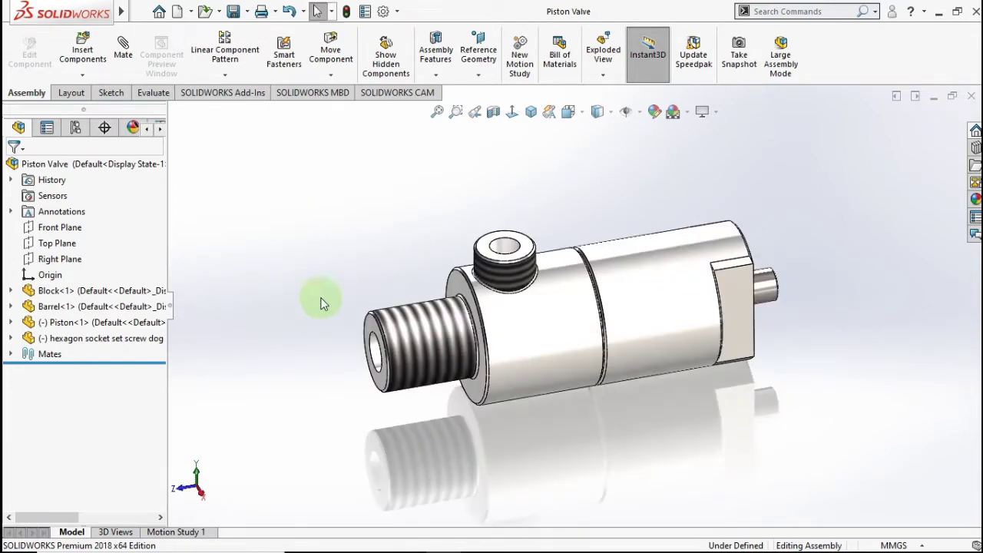
Step: Restore the isometric view and make the Block component transparent
click(530, 112)
click(561, 346)
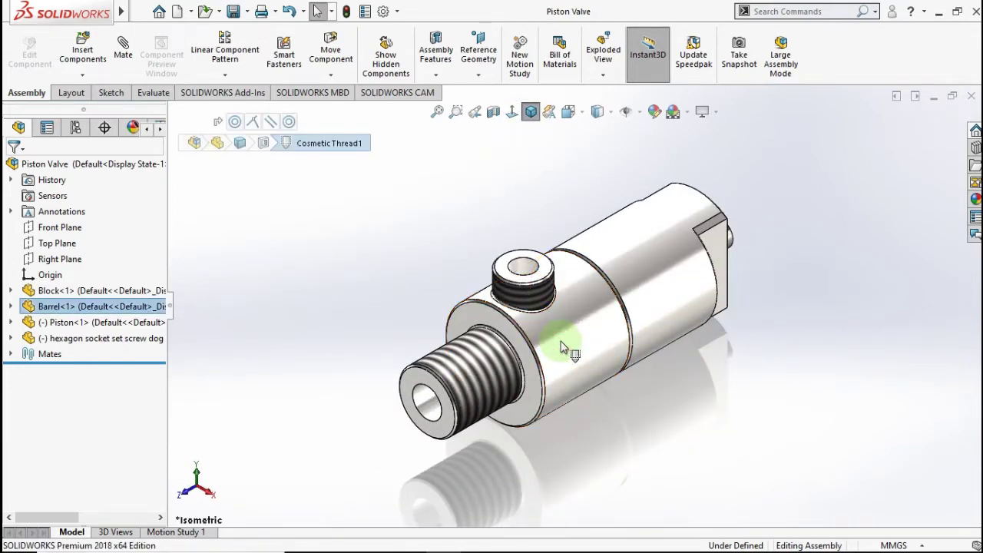
click(553, 352)
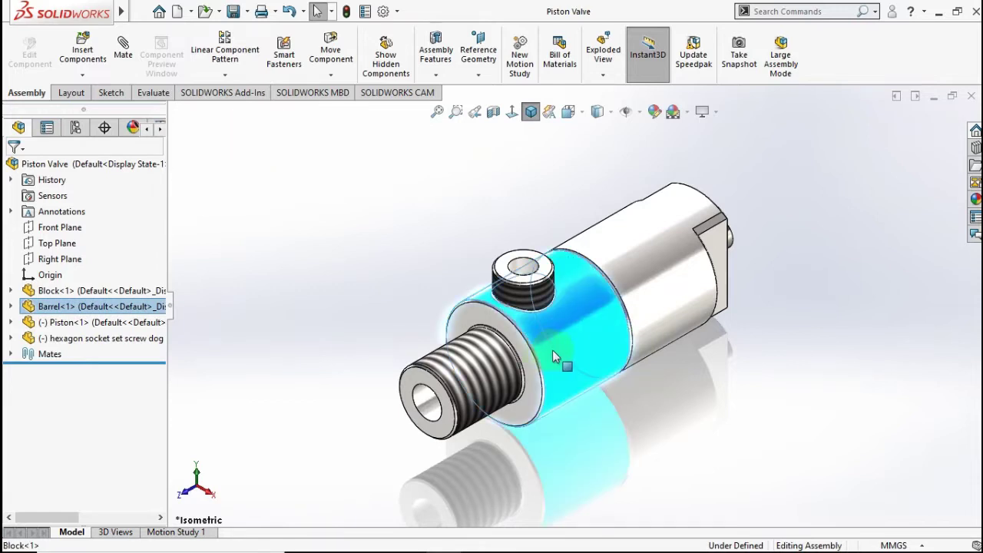
right_click(565, 337)
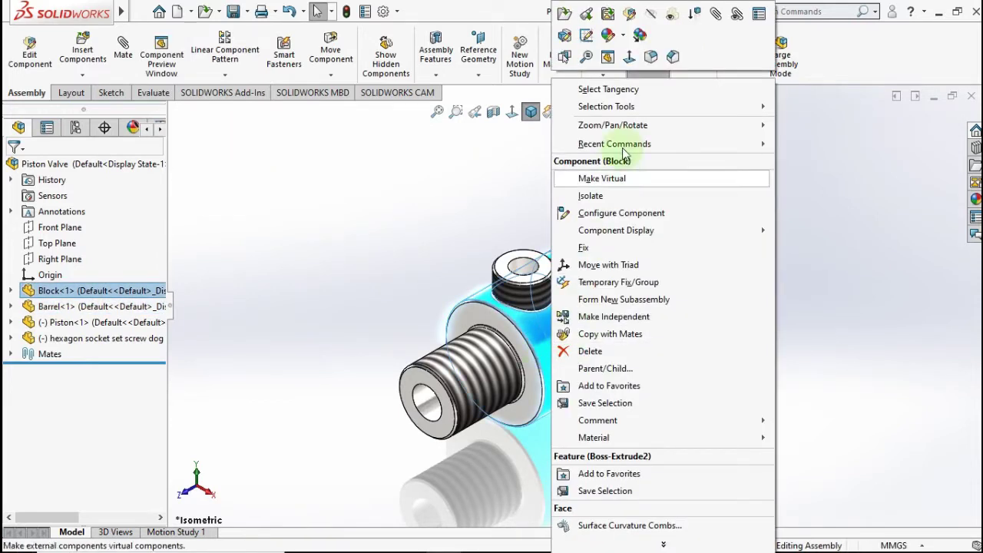
click(667, 17)
Step: Make the Barrel transparent and enable the SOLIDWORKS Flow Simulation add-in
click(592, 187)
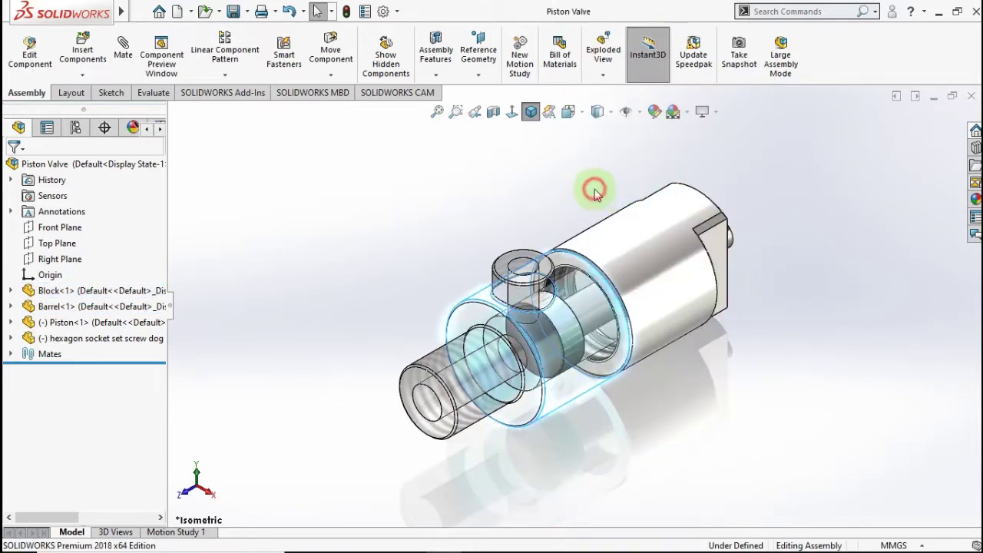
right_click(641, 234)
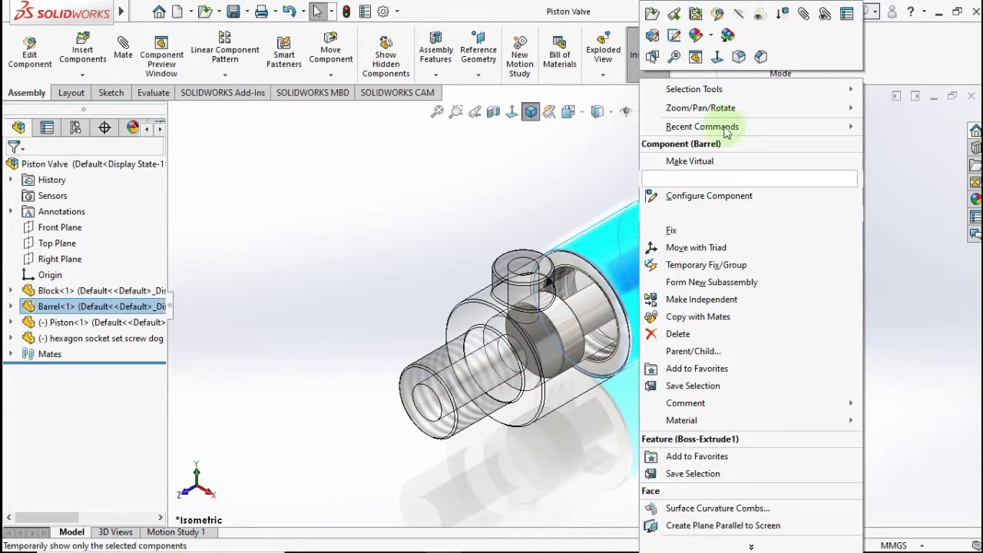
click(758, 18)
click(244, 96)
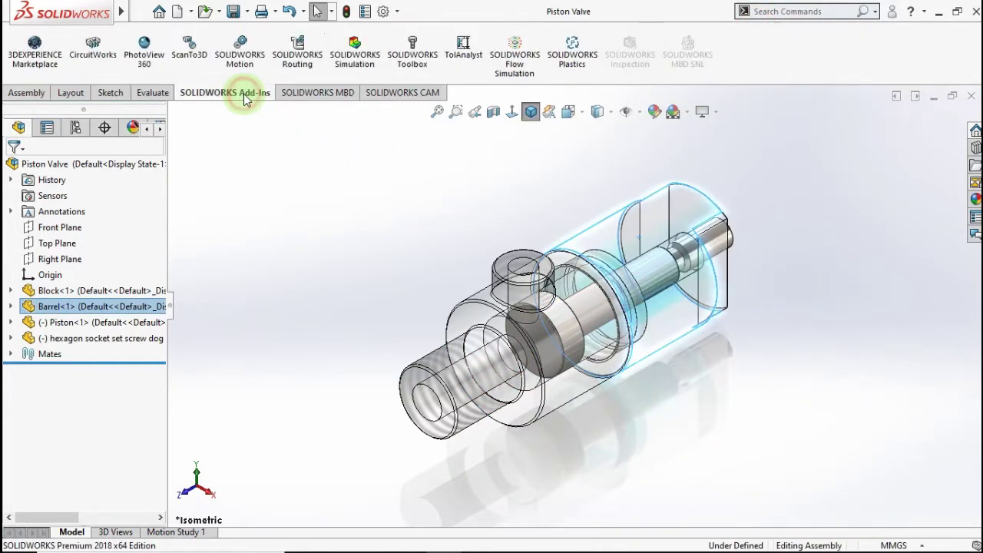
click(510, 71)
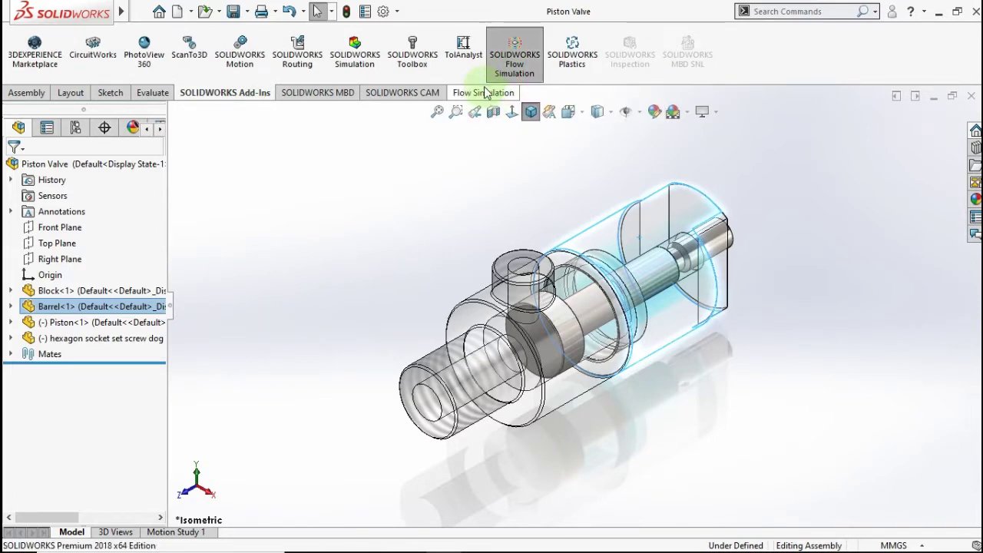
Step: Seal the inlet end and side port faces with lids LID1 and LID2, then launch the Wizard
click(484, 93)
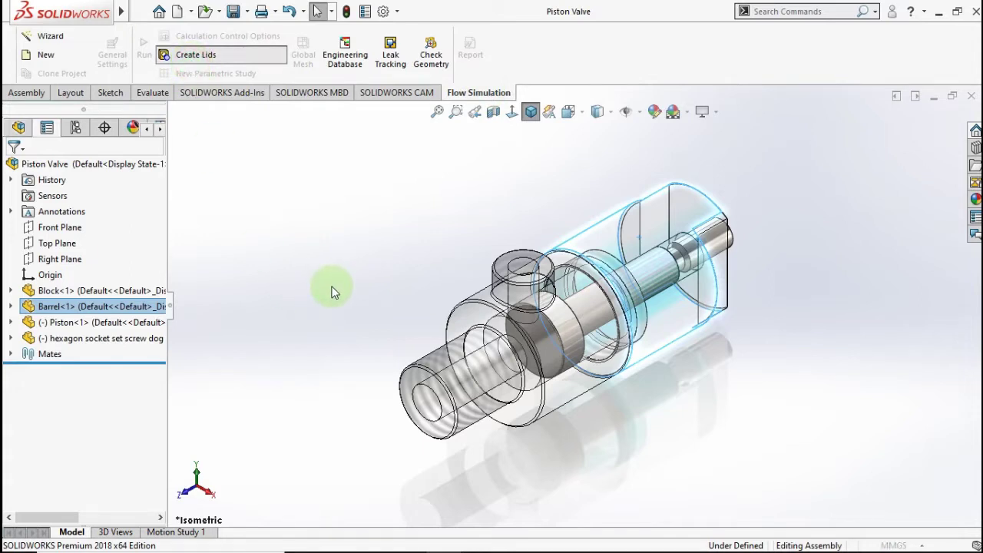
click(408, 380)
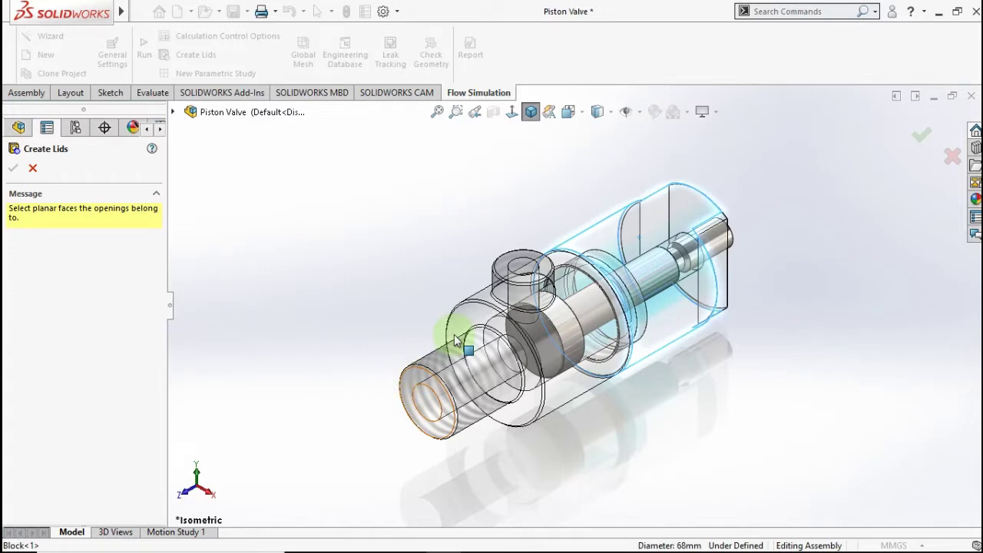
scroll(516, 263, down, 3)
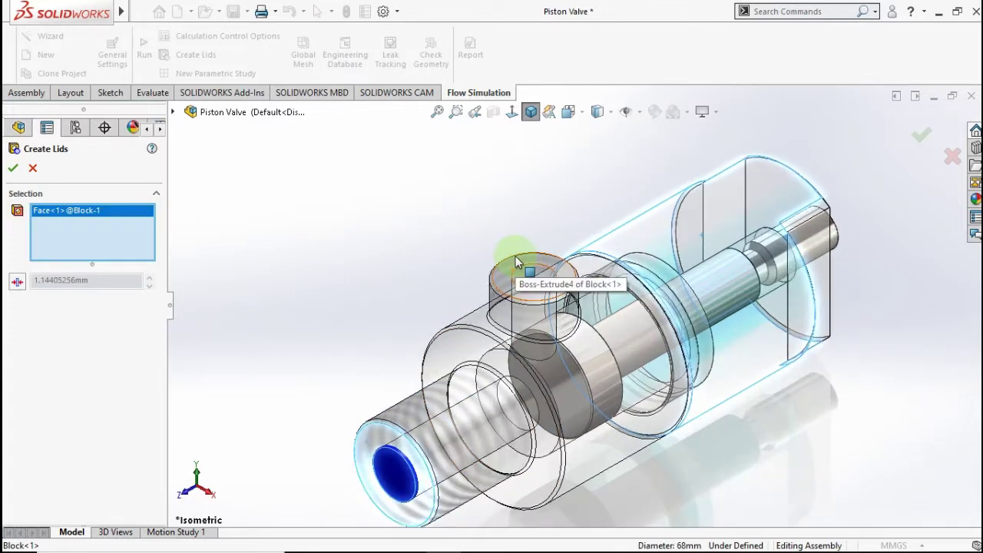
scroll(517, 264, down, 2)
scroll(517, 292, down, 2)
scroll(516, 310, down, 2)
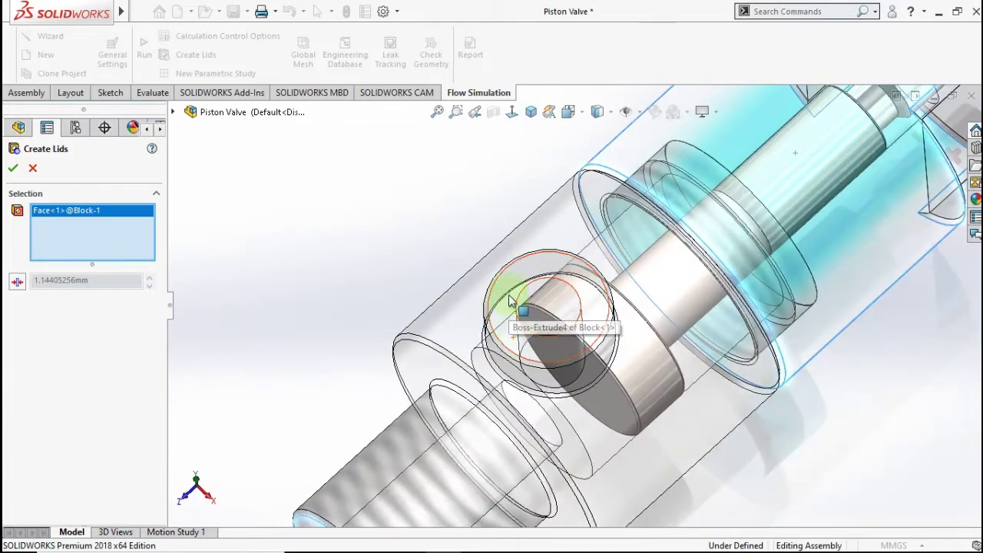
click(507, 301)
scroll(436, 340, up, 3)
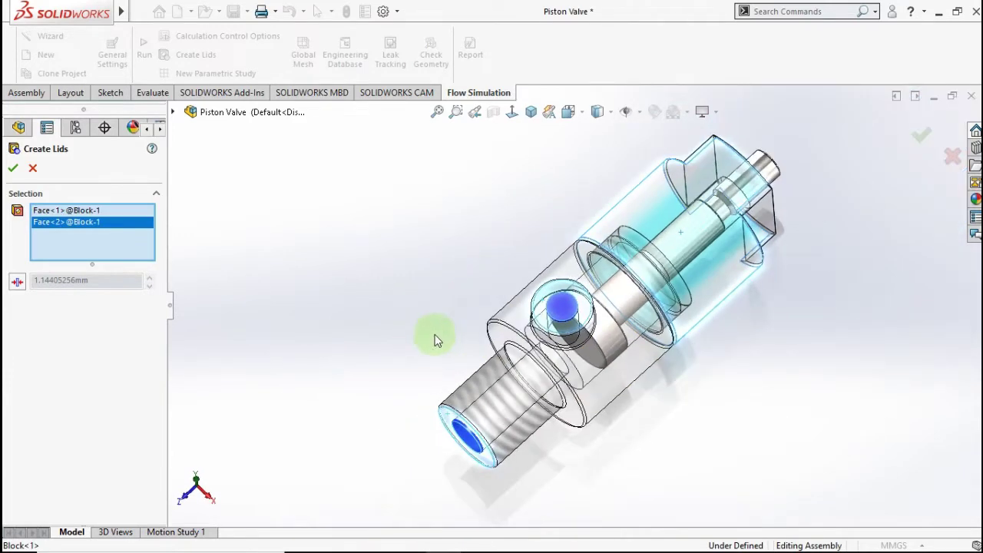
click(13, 167)
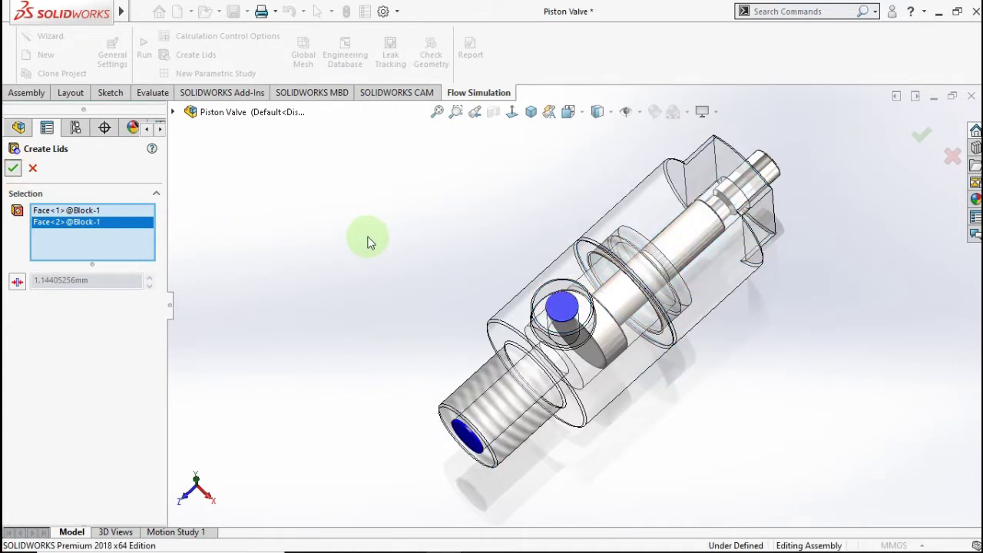
click(531, 113)
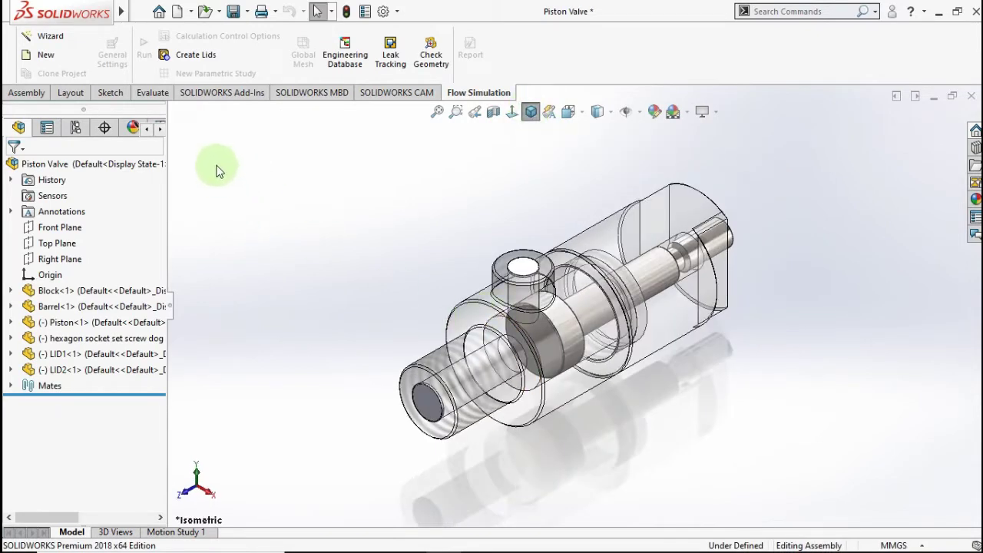
click(48, 37)
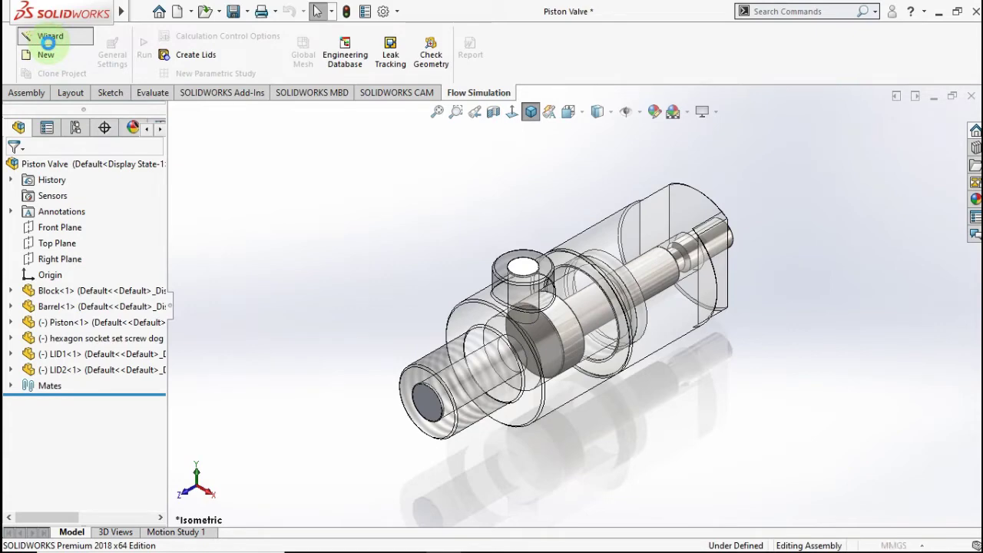
Step: Name the new project 'CFD Piston Valve'
drag(470, 151, 370, 158)
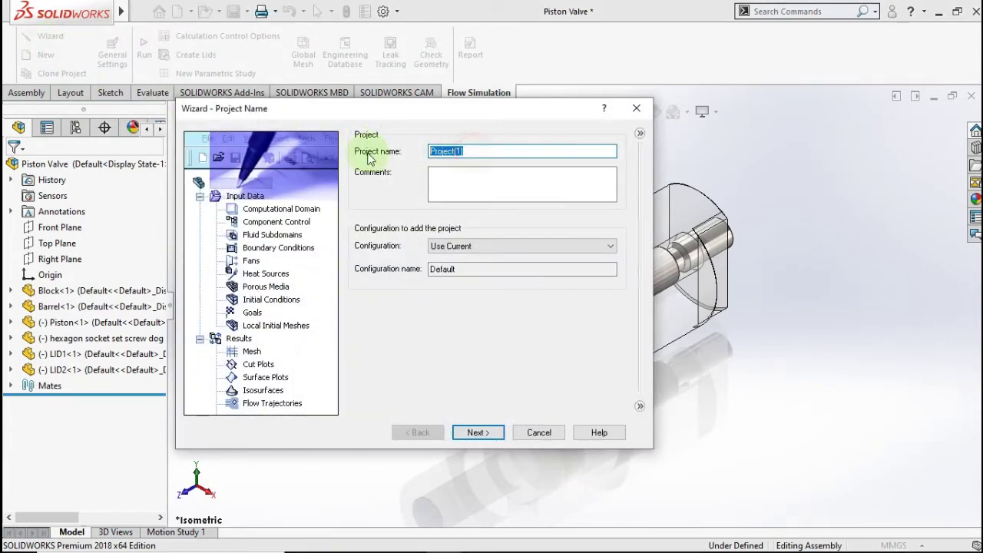
text(CFD Piston Valve)
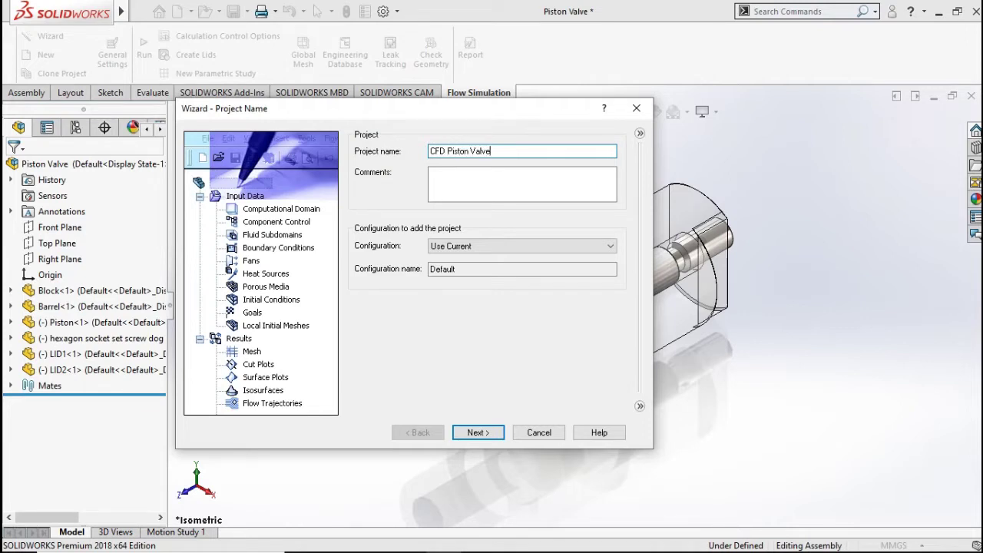
click(485, 433)
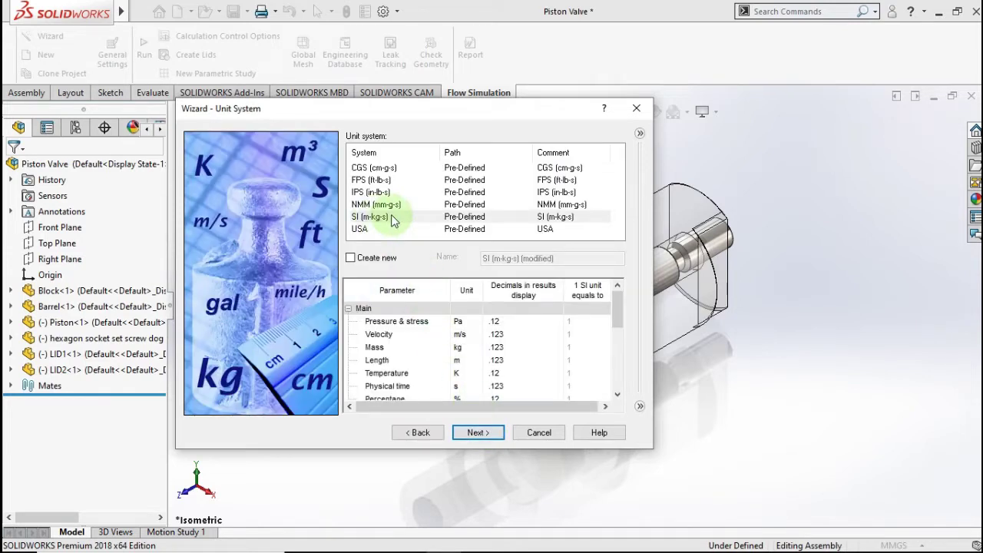
Step: Use the SI unit system with Pressure & stress in bar
click(459, 321)
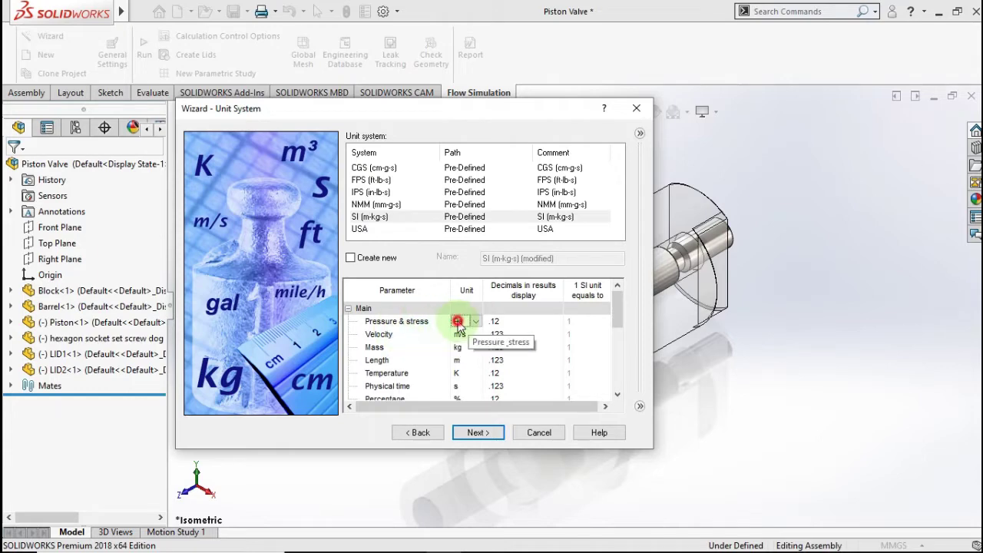
click(469, 322)
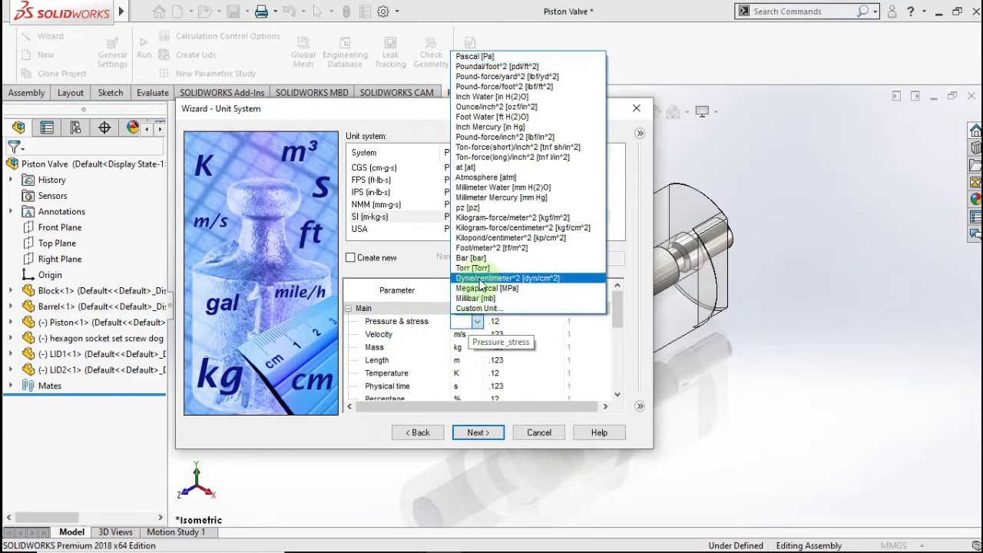
click(471, 258)
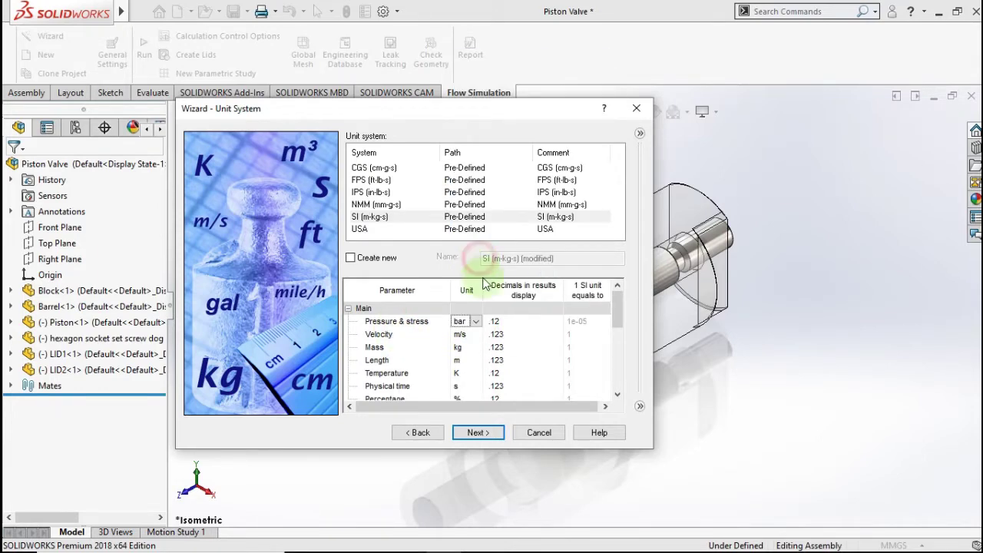
click(492, 434)
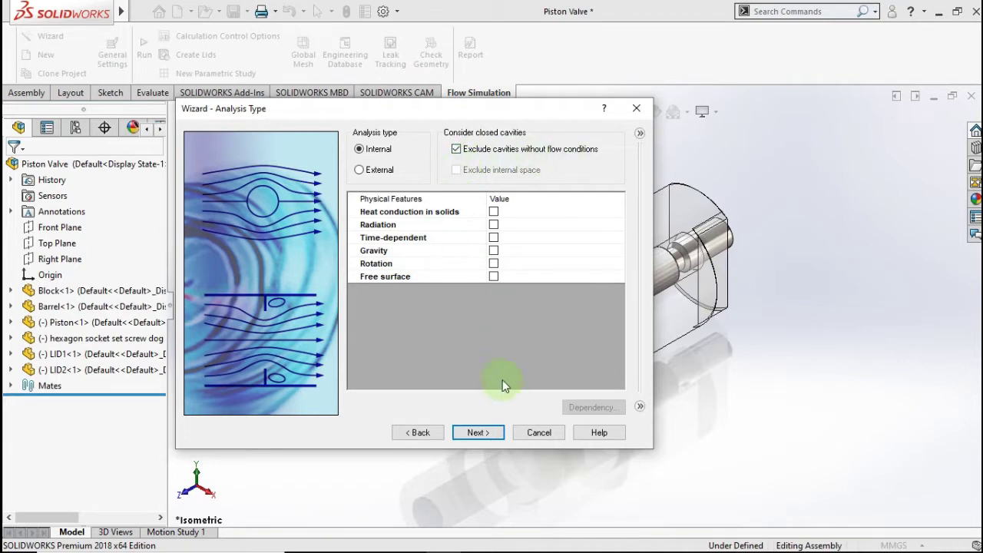
Step: Keep Internal analysis, add Water from Liquids, and accept default wall and initial conditions
click(488, 435)
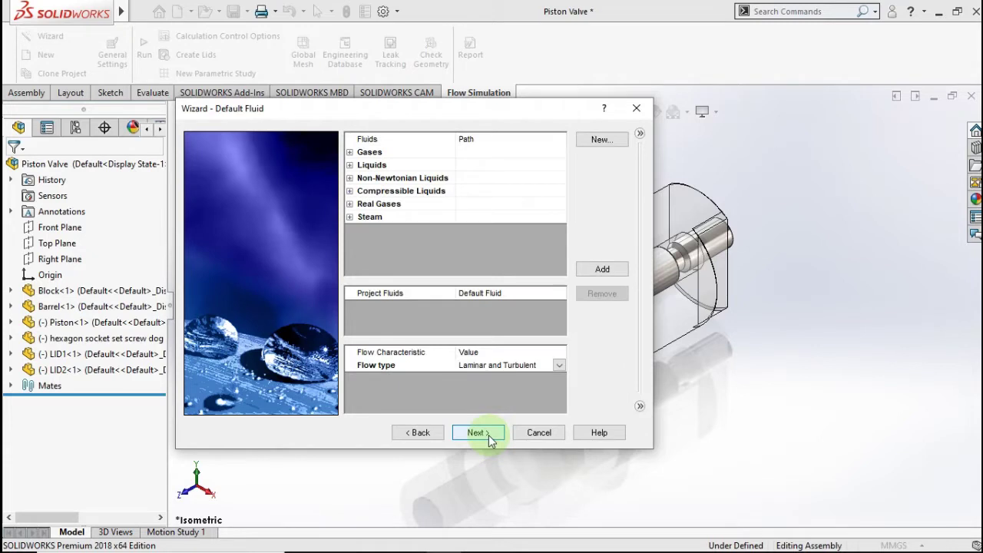
double_click(356, 169)
scroll(461, 242, down, 3)
key(w)
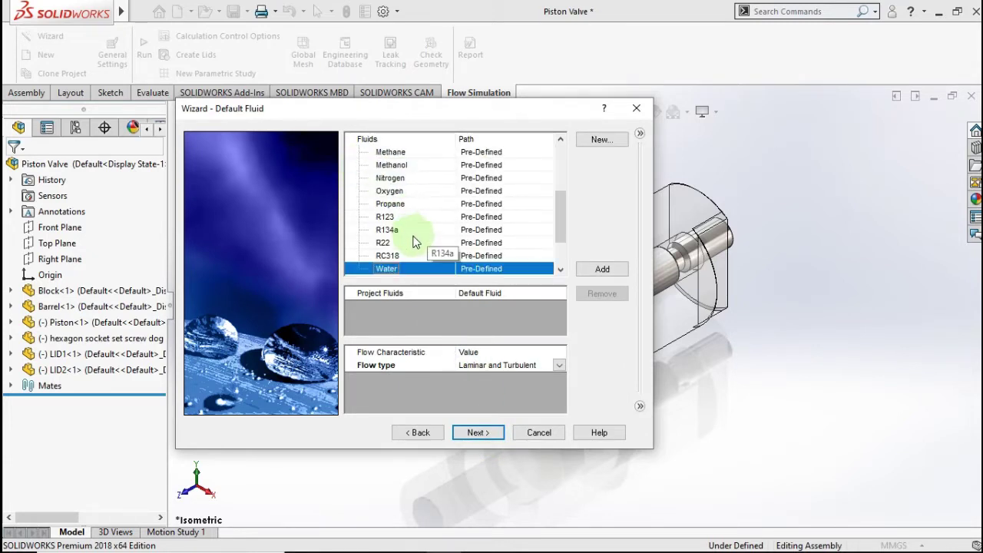
click(591, 270)
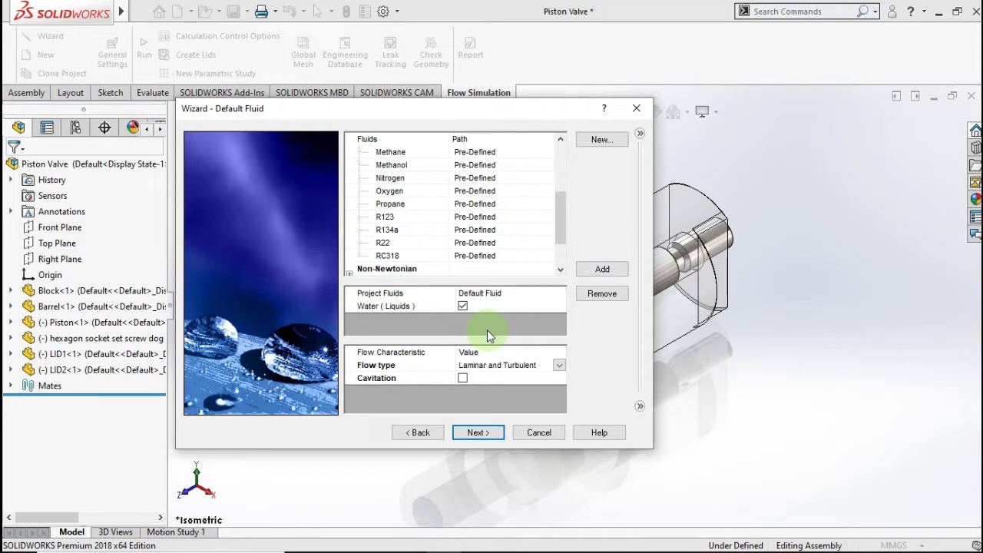
click(498, 436)
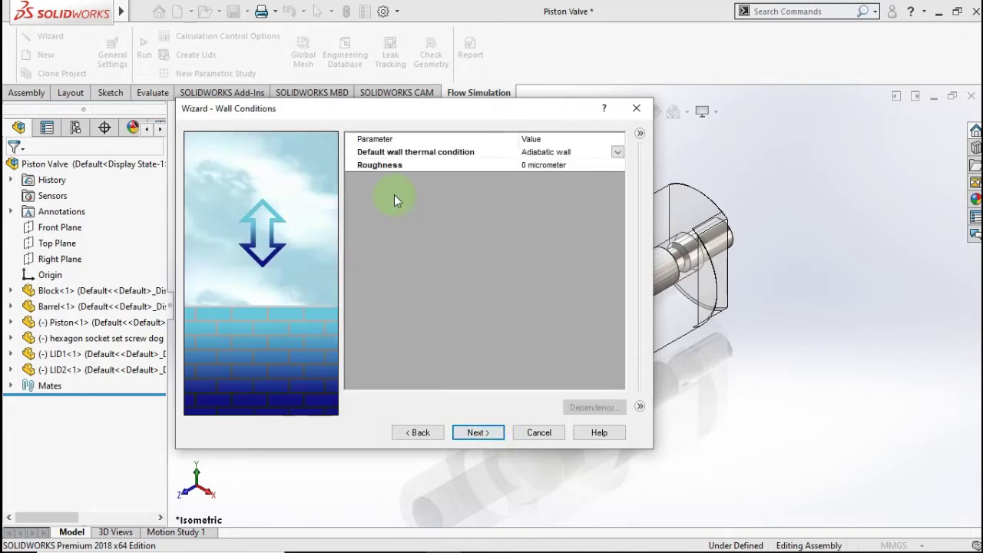
click(475, 434)
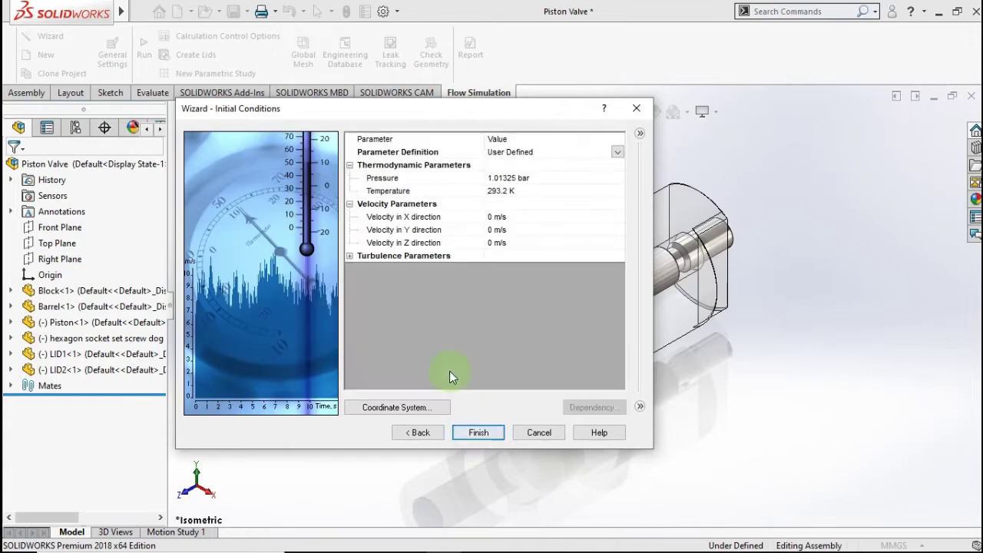
click(471, 433)
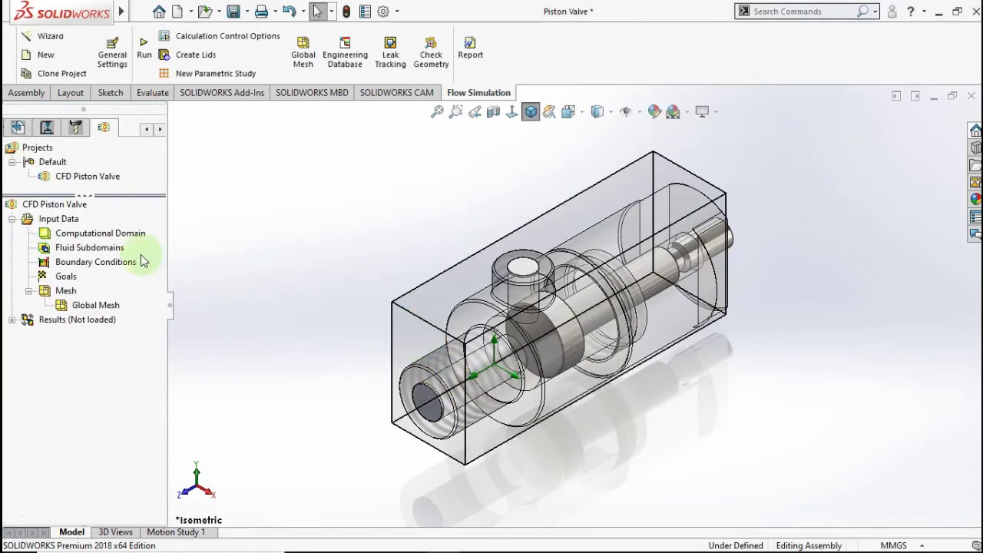
Step: Hide the computational domain box and bring up the Boundary Conditions insert menu
middle_drag(373, 223, 309, 268)
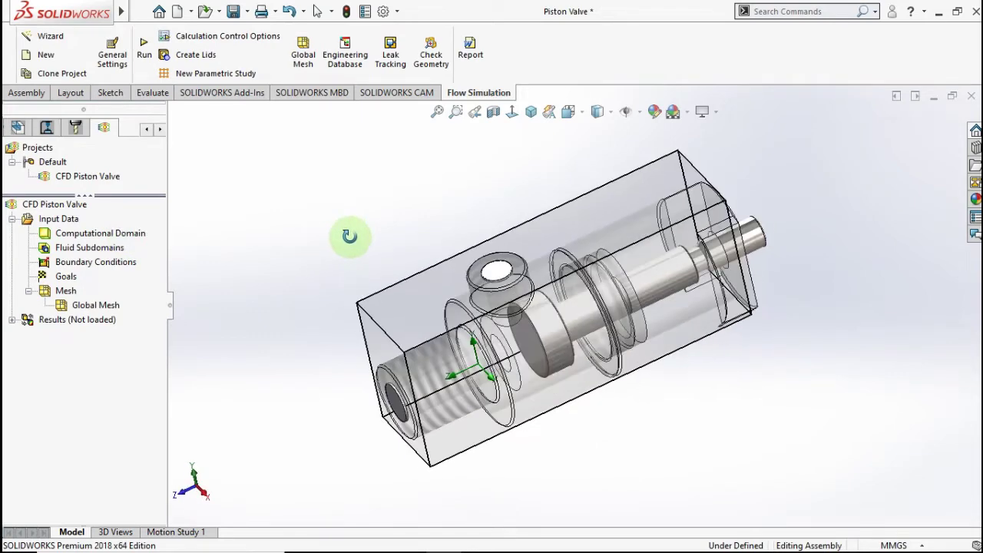
click(114, 235)
right_click(114, 236)
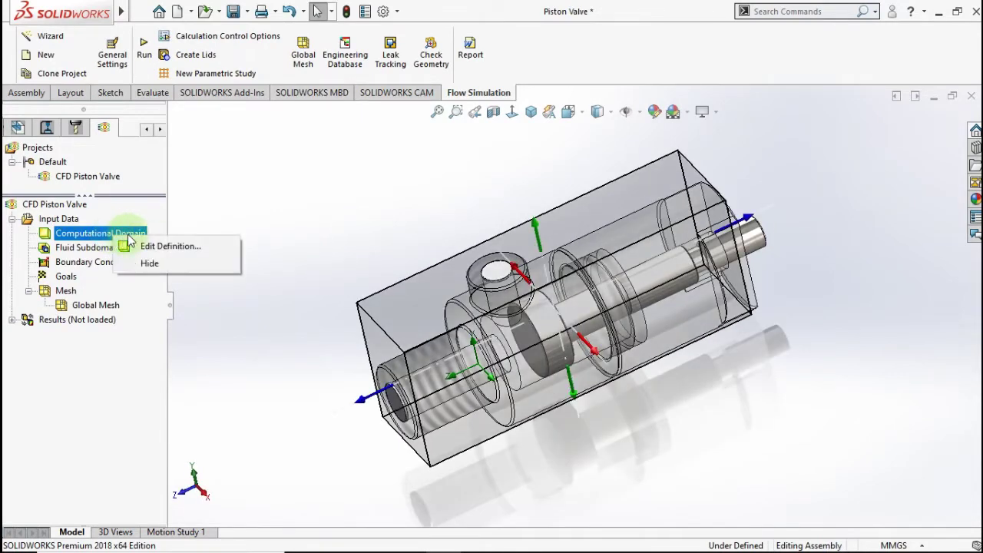
click(142, 263)
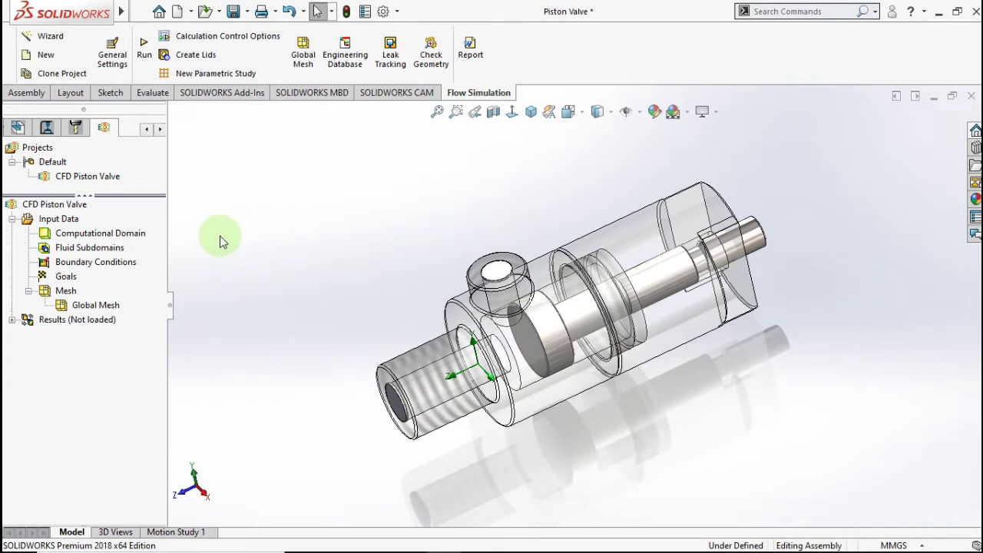
right_click(114, 264)
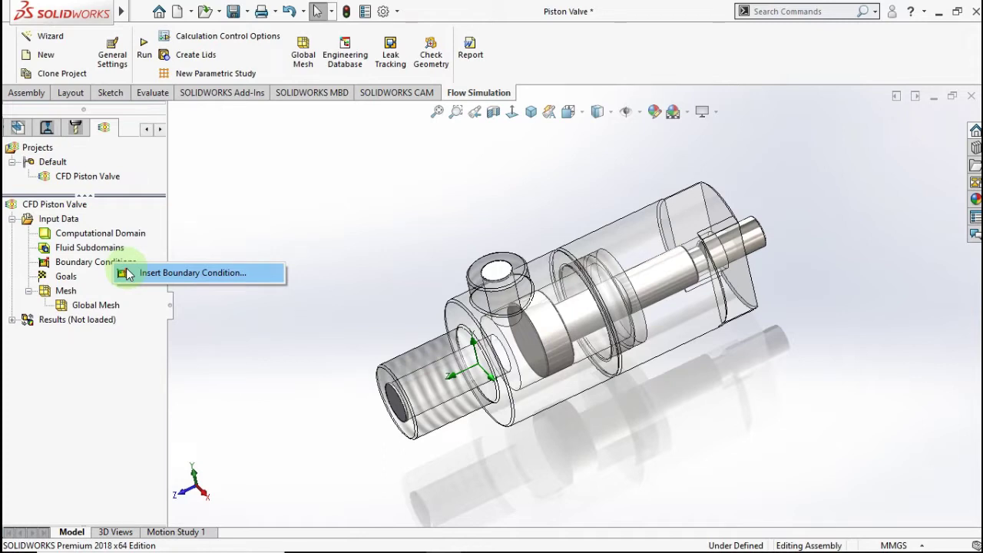
Step: Apply a 3 bar Total Pressure opening condition to the inlet lid's inner face
click(128, 274)
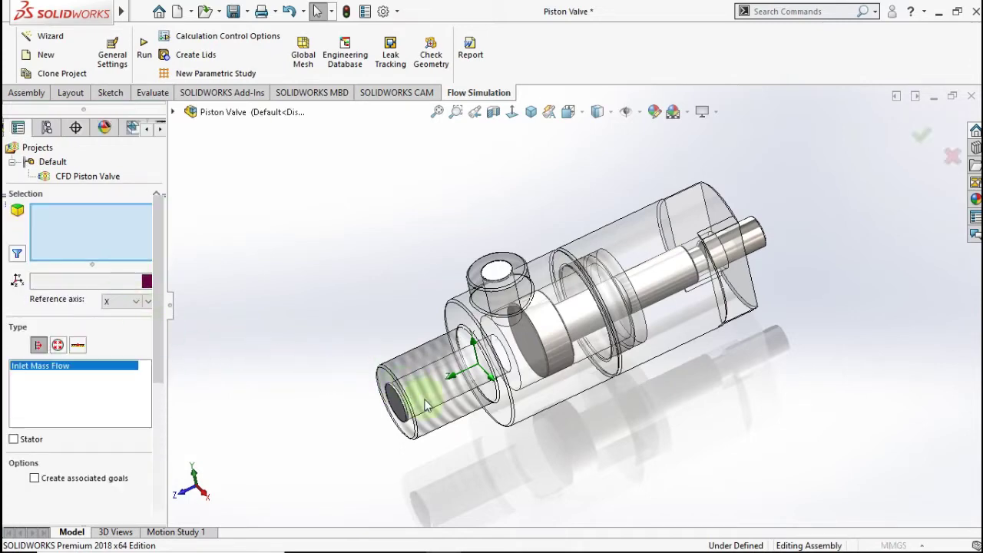
scroll(423, 393, down, 3)
scroll(415, 388, down, 3)
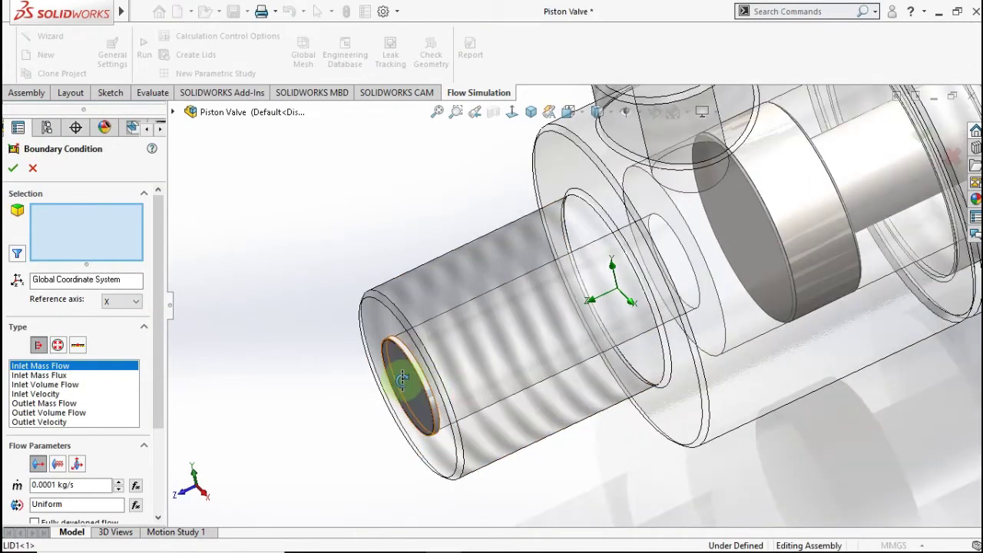
mouse_move(402, 378)
middle_down()
mouse_move(377, 387)
mouse_move(384, 411)
middle_up()
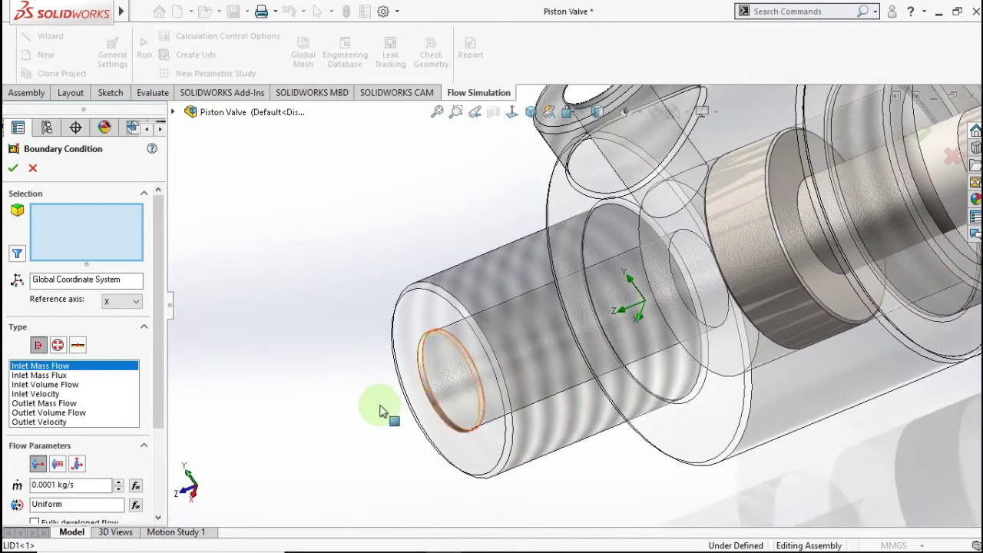
click(445, 378)
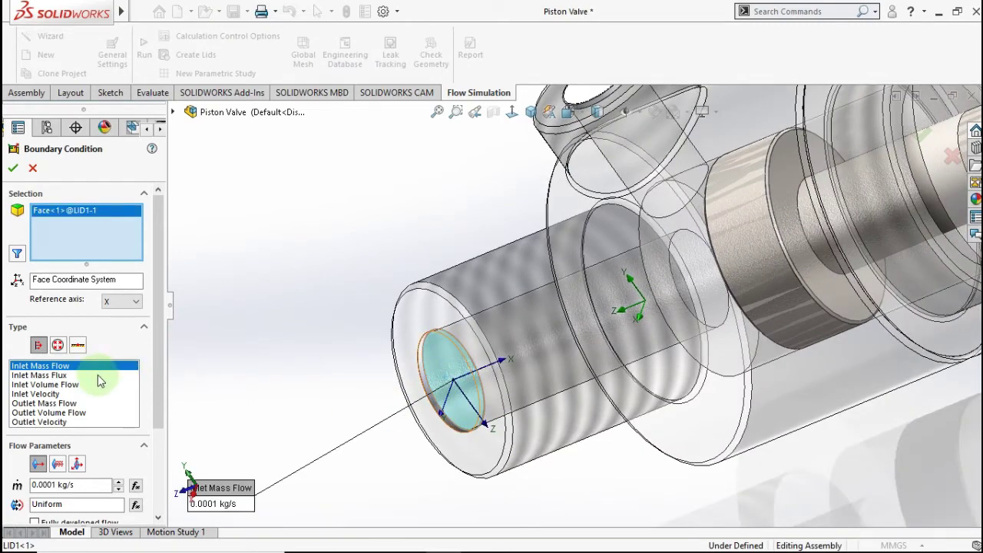
click(58, 346)
click(46, 385)
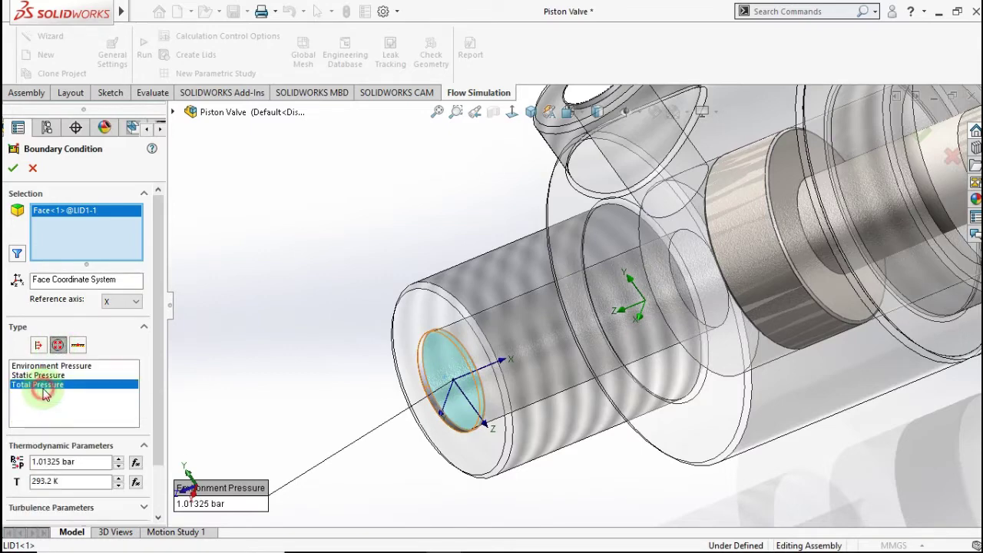
key(shift+z)
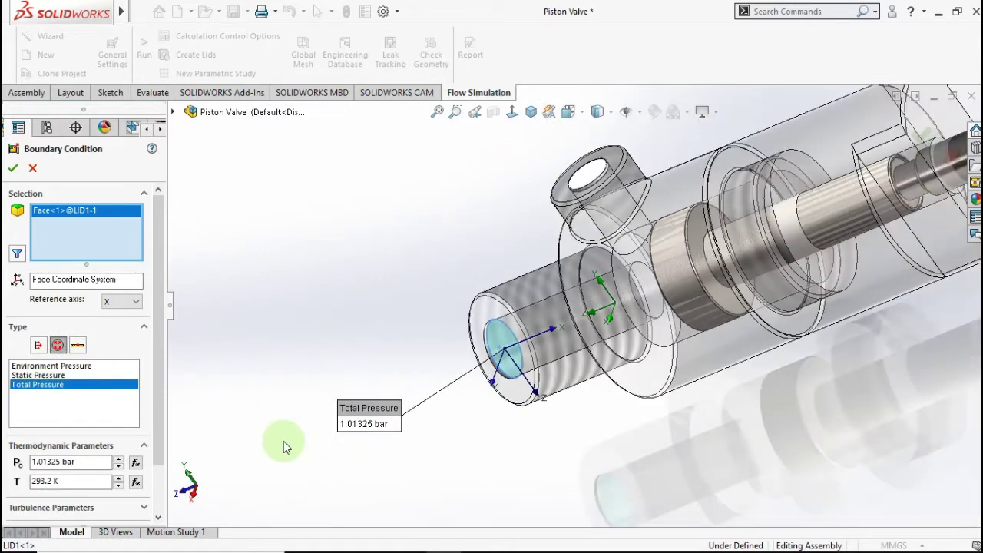
click(61, 461)
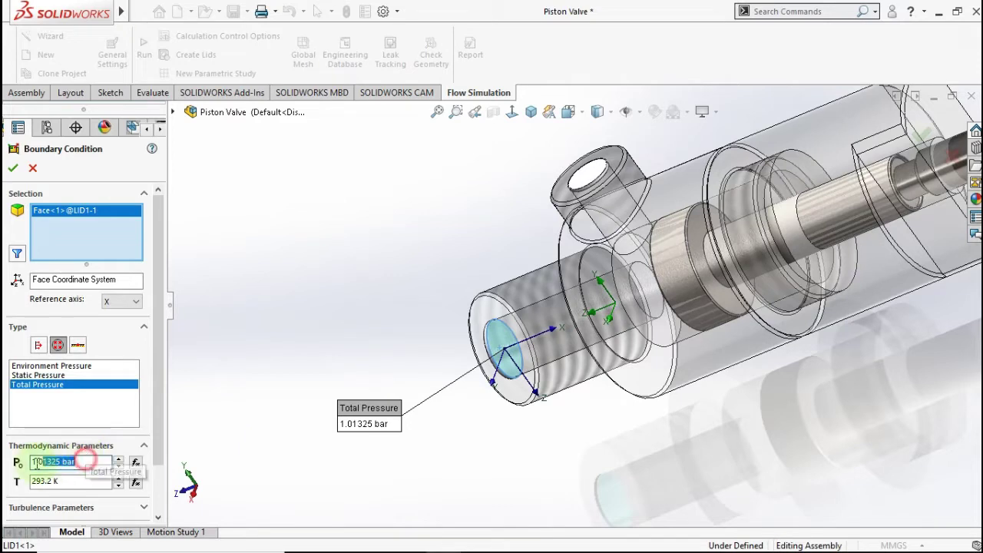
text(3)
click(264, 374)
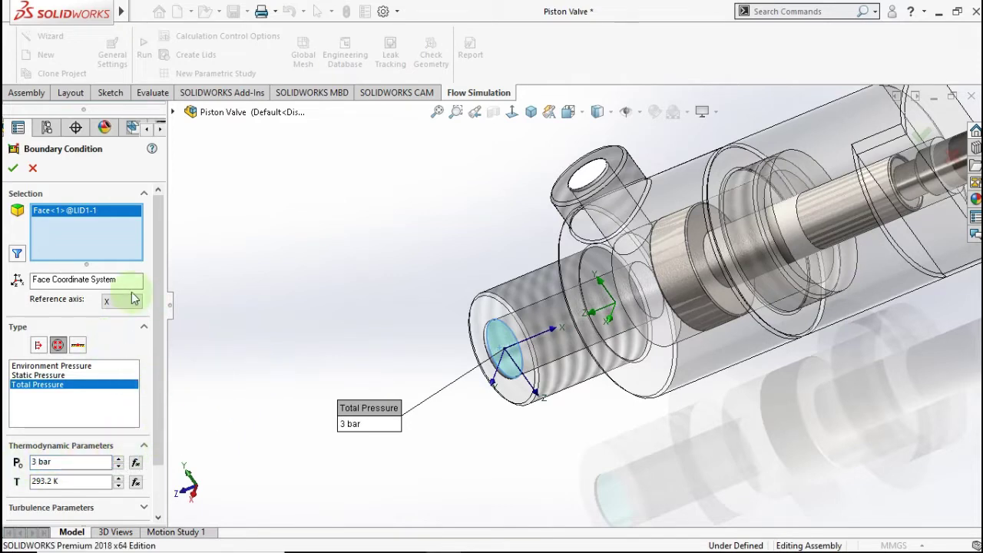
click(14, 170)
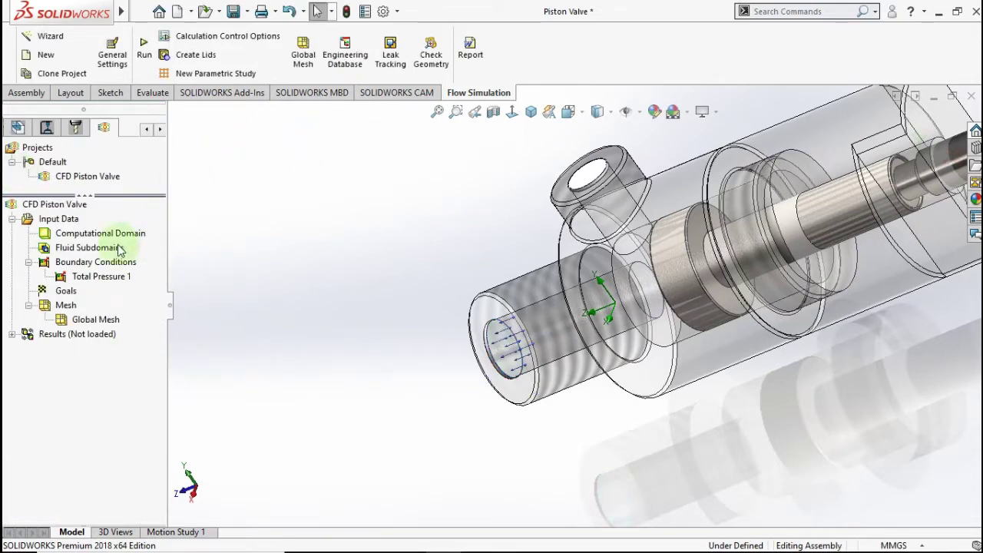
Step: Rename the Total Pressure 1 condition to Inlet
click(100, 276)
click(100, 275)
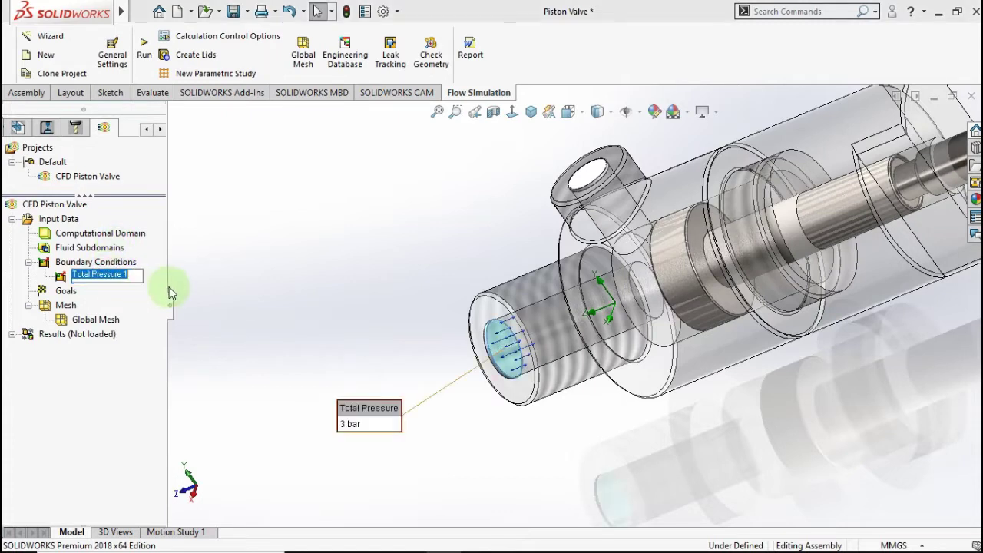
key(BackSpace)
text(Inlet)
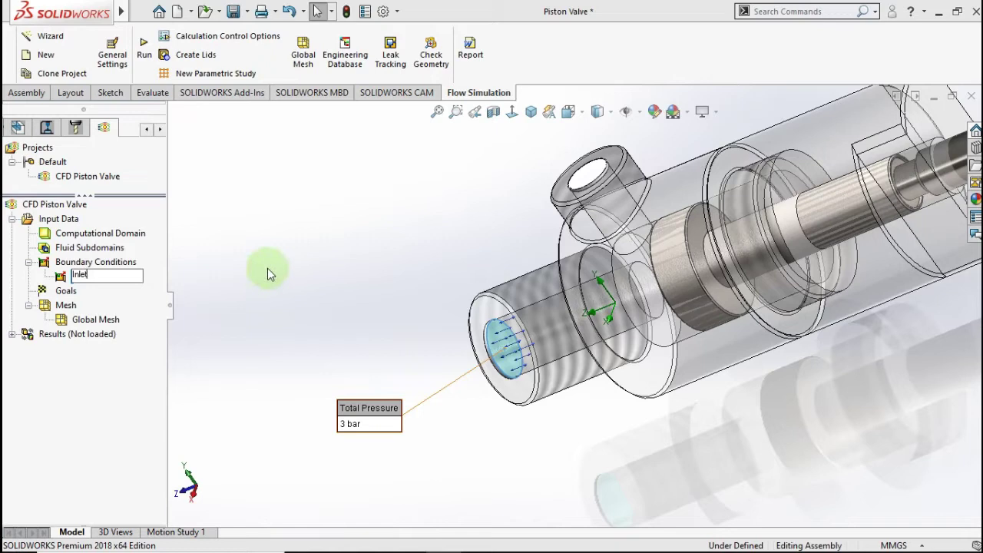
click(270, 268)
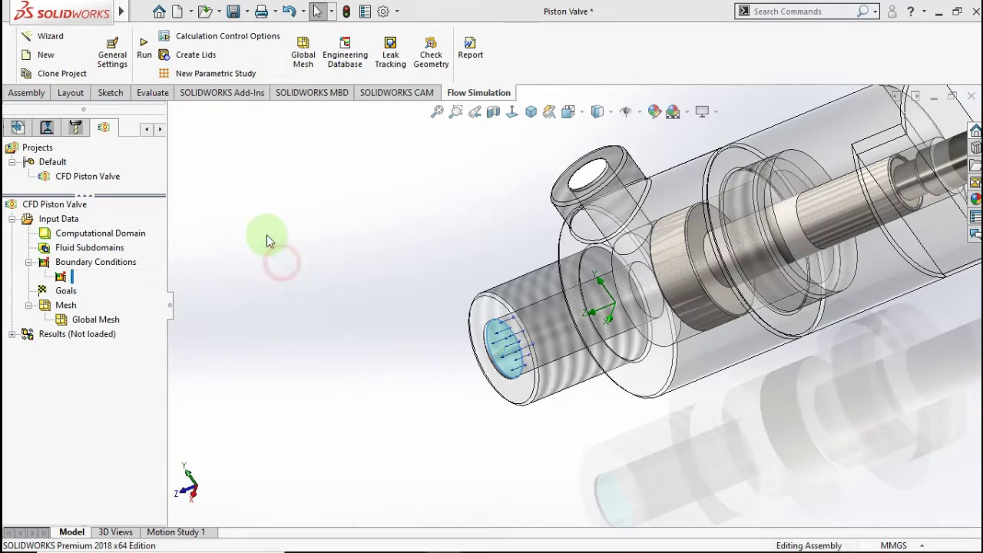
Step: Apply an Environment Pressure opening condition to the side port lid's top face
right_click(127, 267)
click(166, 274)
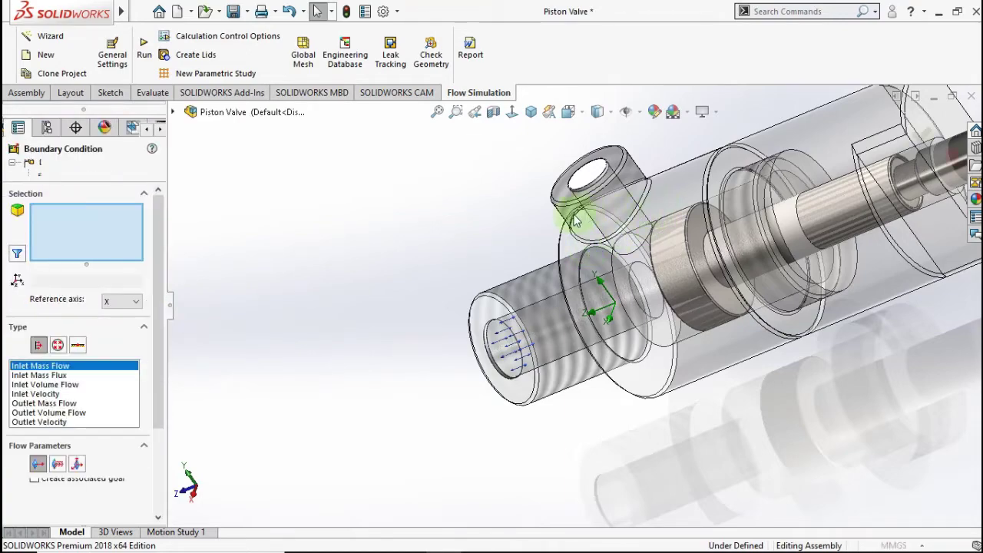
scroll(583, 217, down, 2)
scroll(599, 211, down, 3)
click(591, 110)
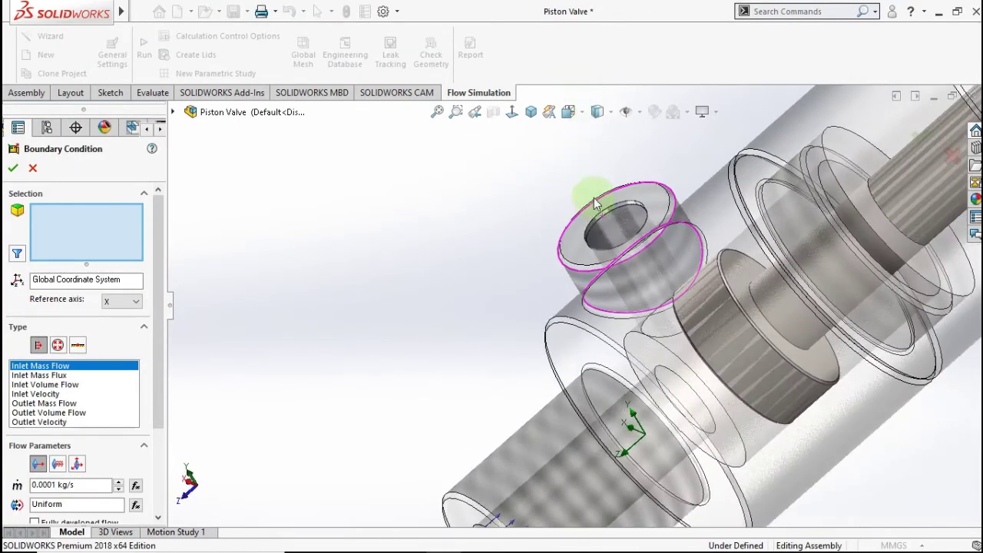
click(610, 228)
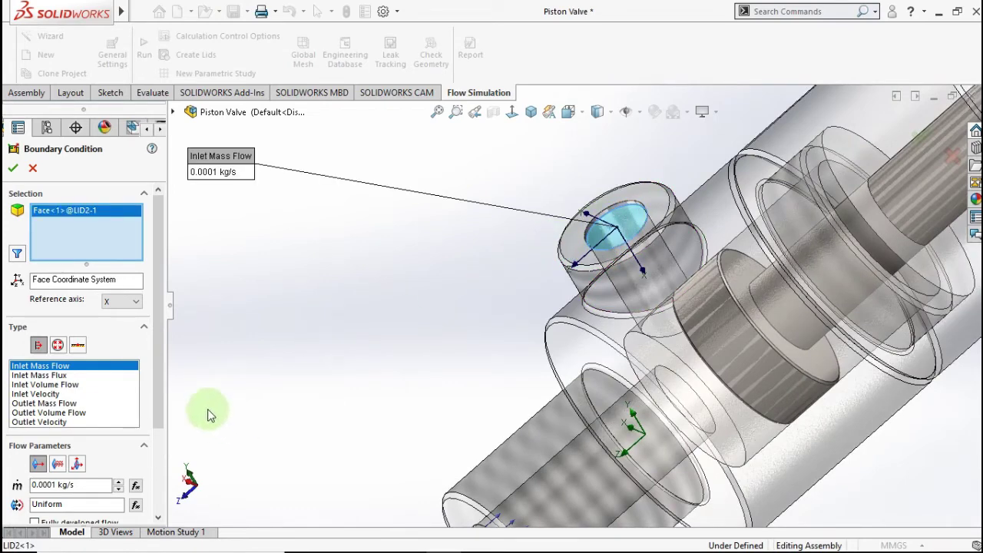
click(59, 346)
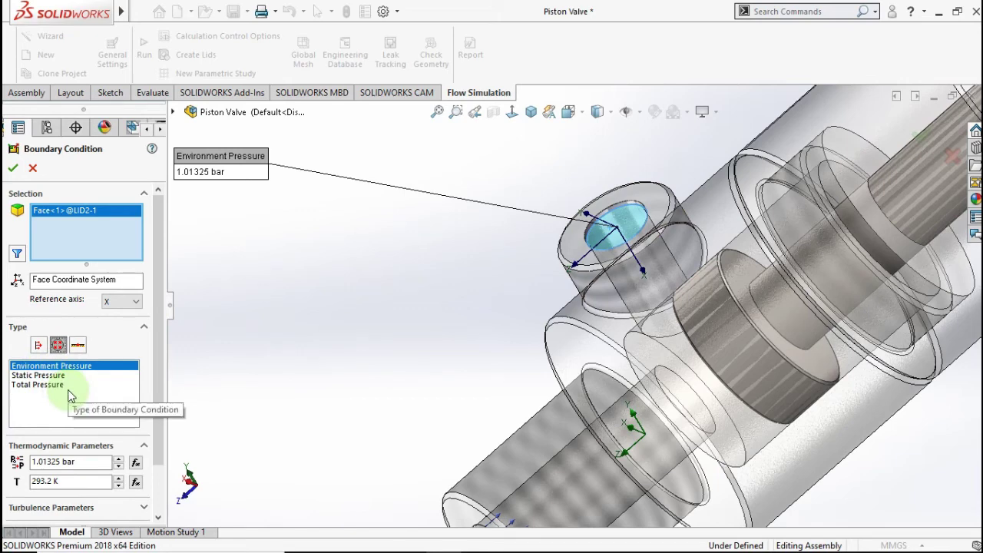
click(11, 169)
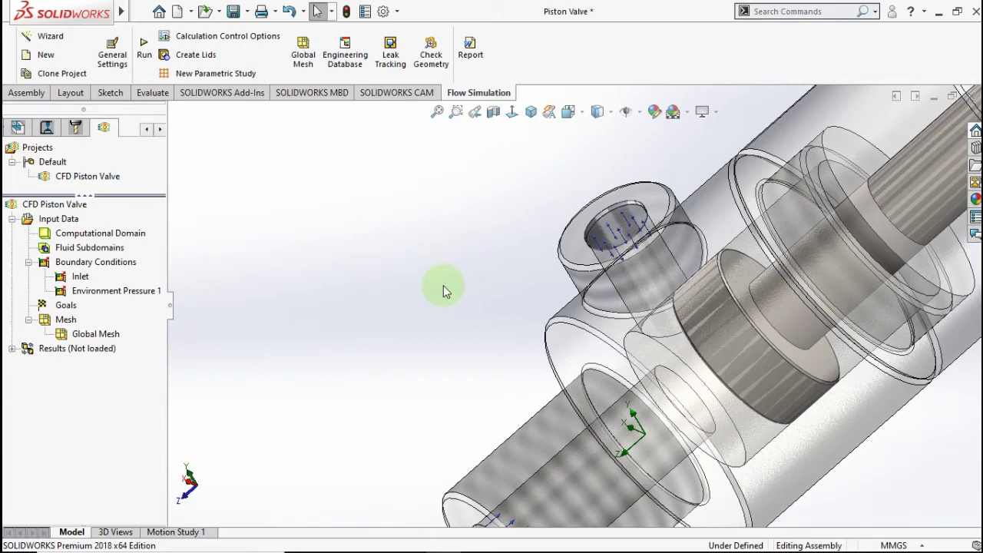
Step: Return to isometric view and rename Environment Pressure 1 to Outlet
scroll(443, 285, up, 2)
middle_drag(465, 294, 522, 327)
scroll(535, 305, up, 2)
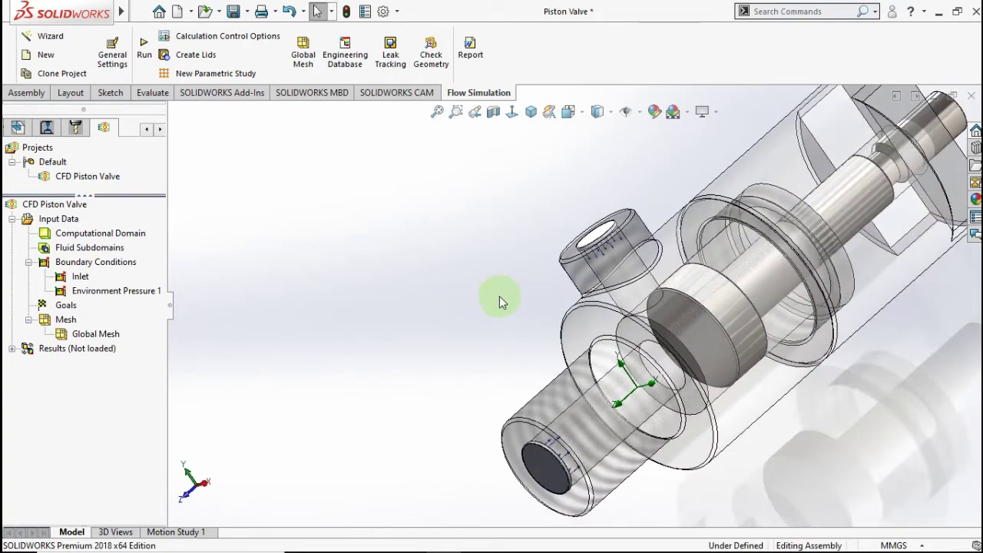
click(530, 112)
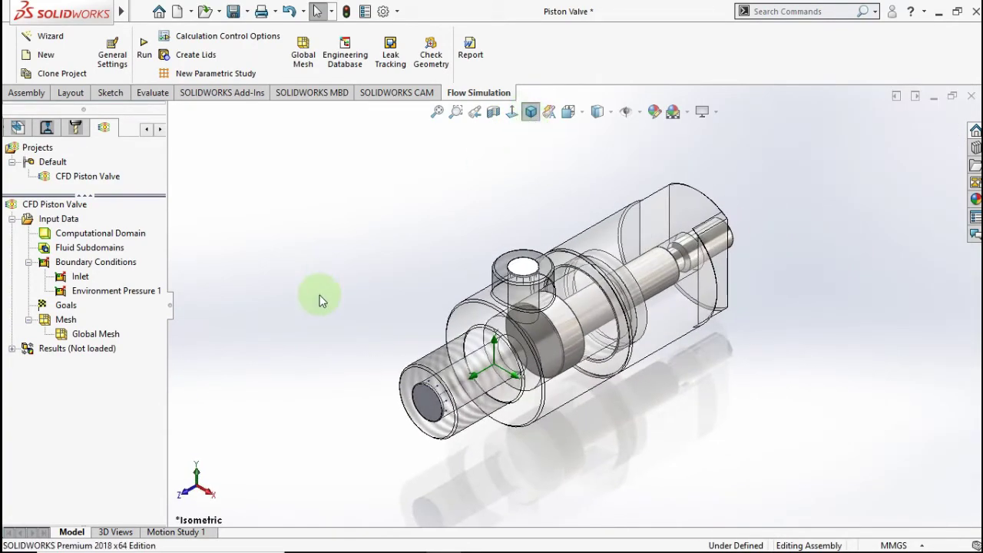
click(130, 294)
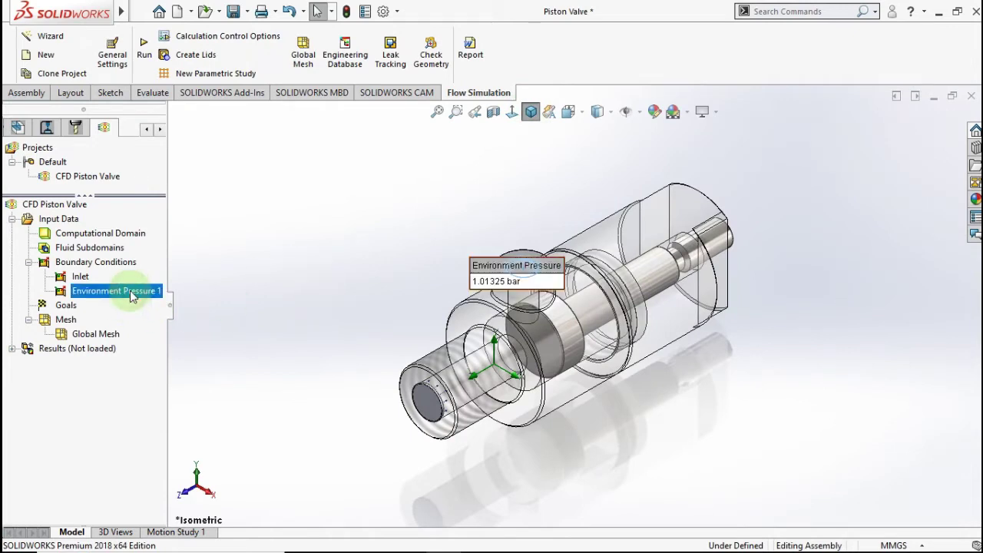
click(132, 297)
text(Outlet)
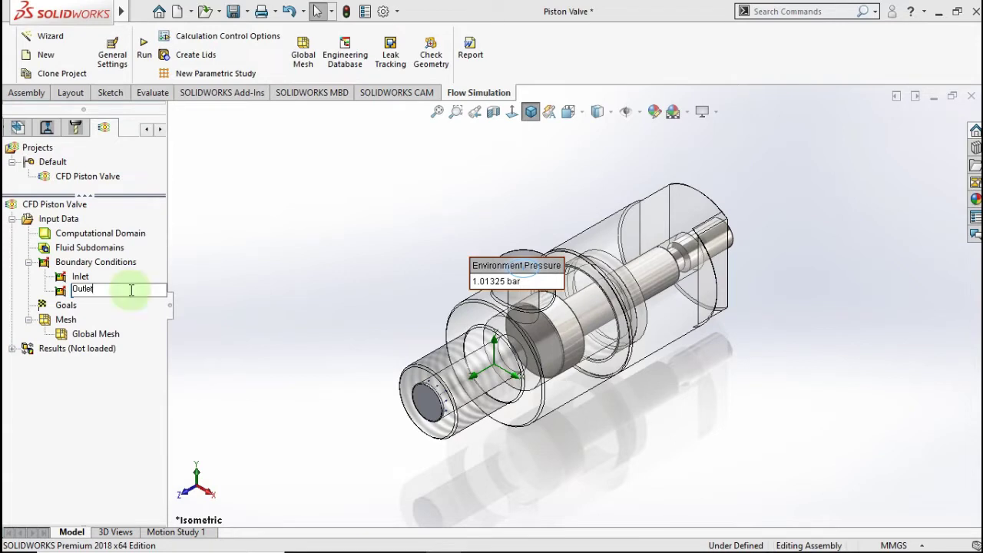
click(266, 294)
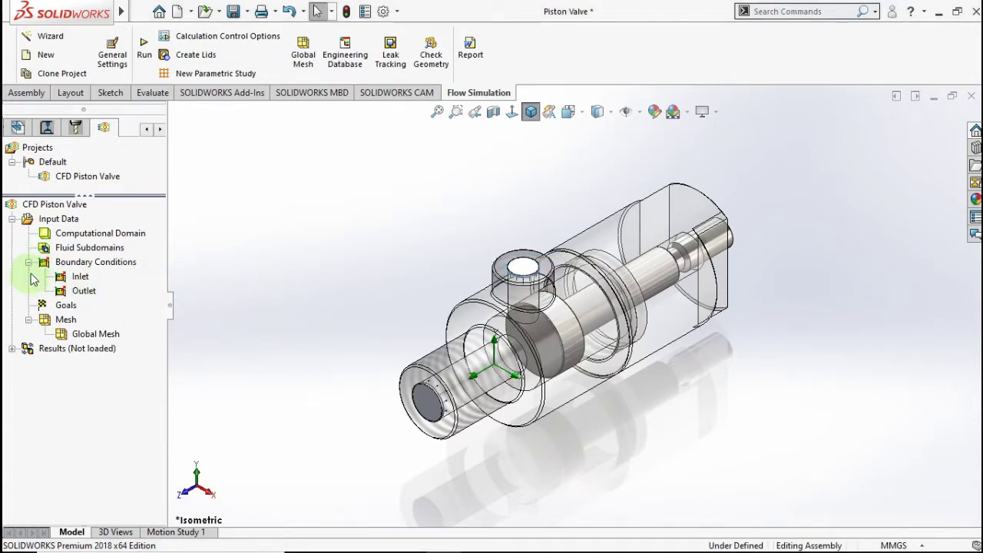
Step: Insert a surface goal on the piston face tracking Force and Force (Z)
right_click(59, 310)
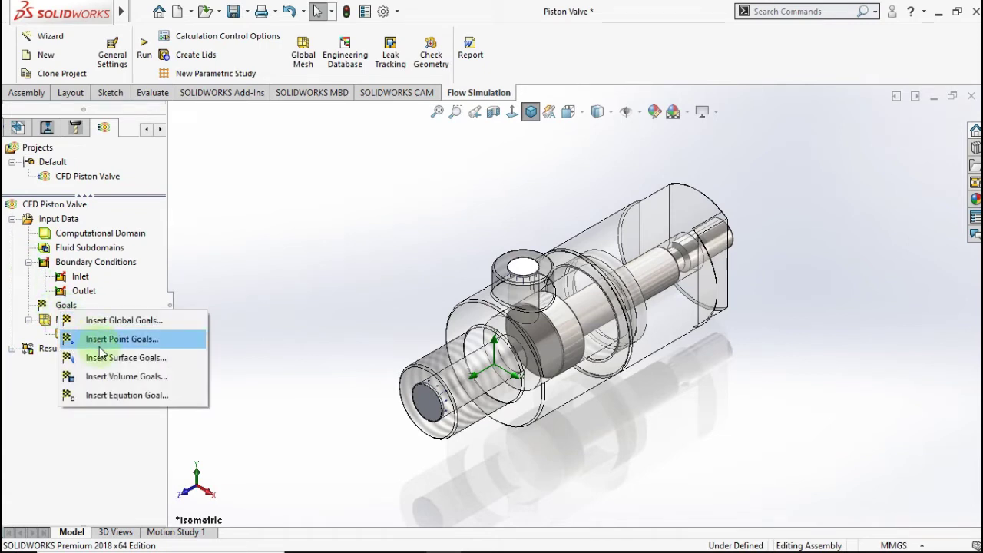
click(123, 357)
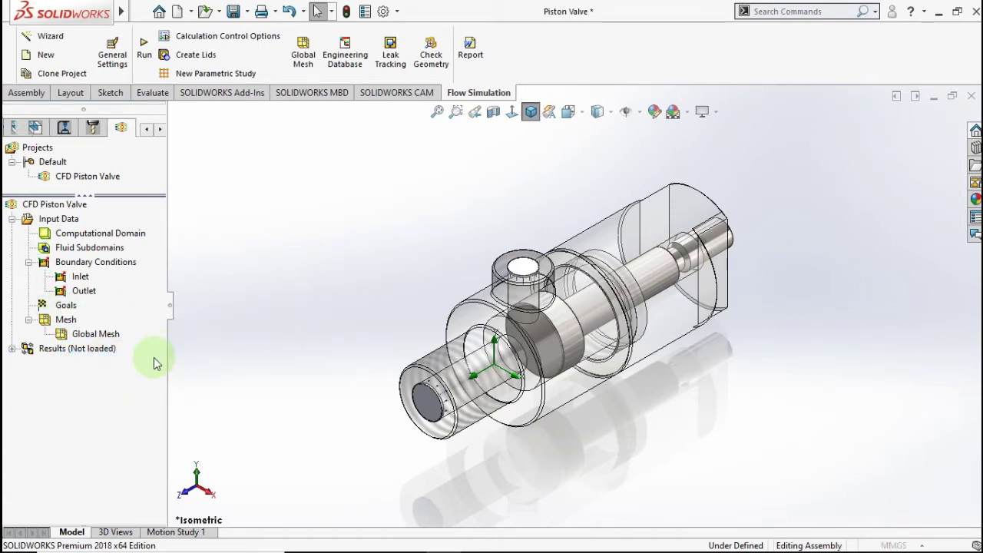
scroll(538, 355, down, 2)
click(547, 342)
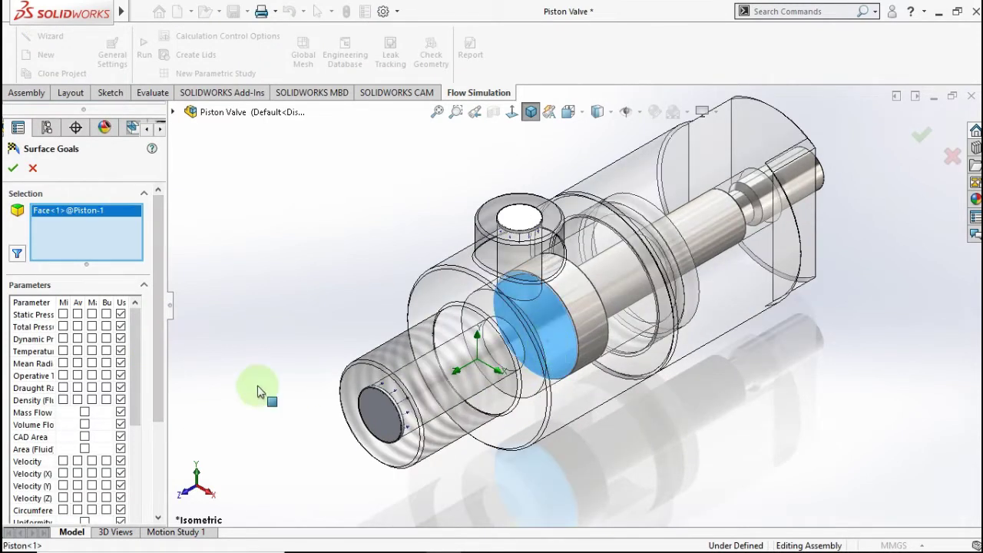
mouse_move(135, 349)
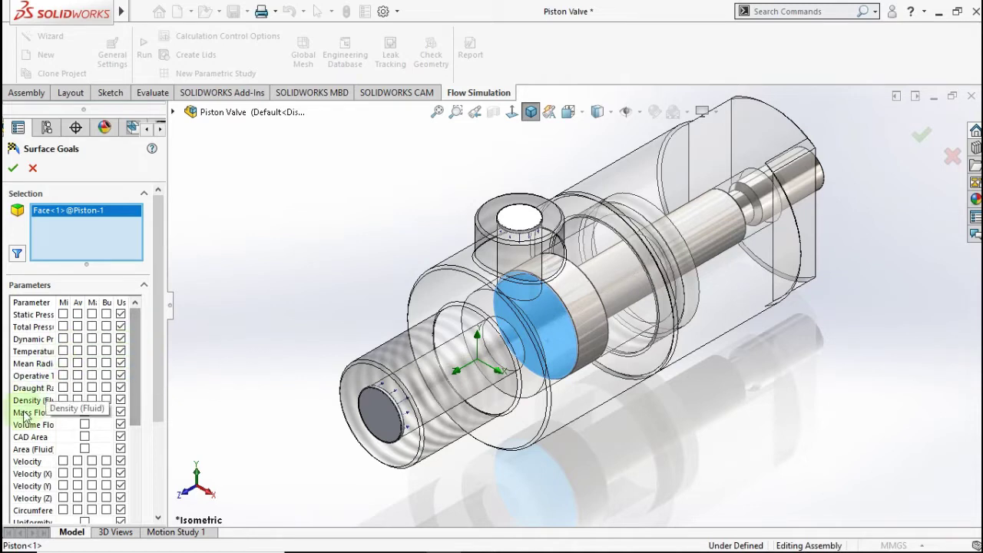
drag(139, 358, 128, 485)
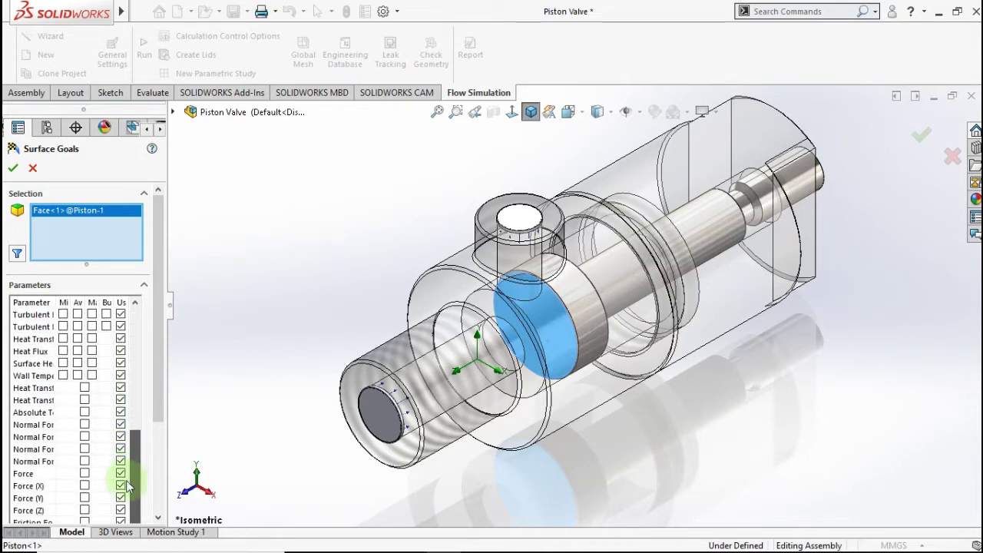
click(85, 473)
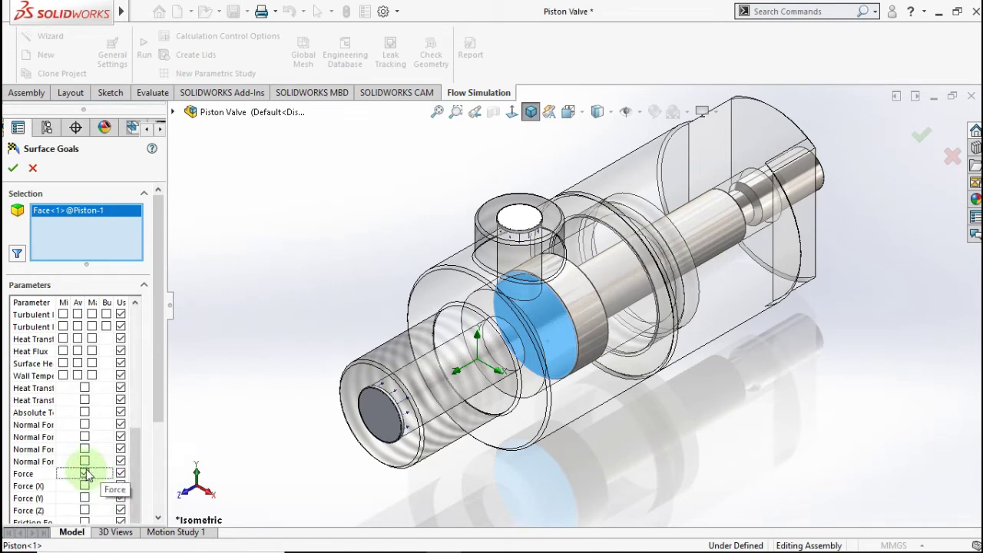
click(84, 473)
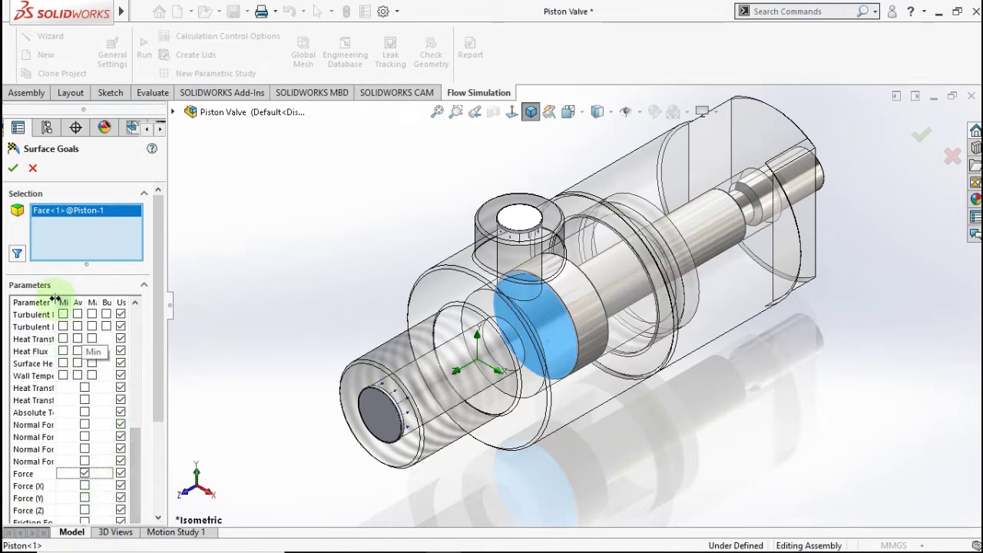
drag(154, 415, 150, 456)
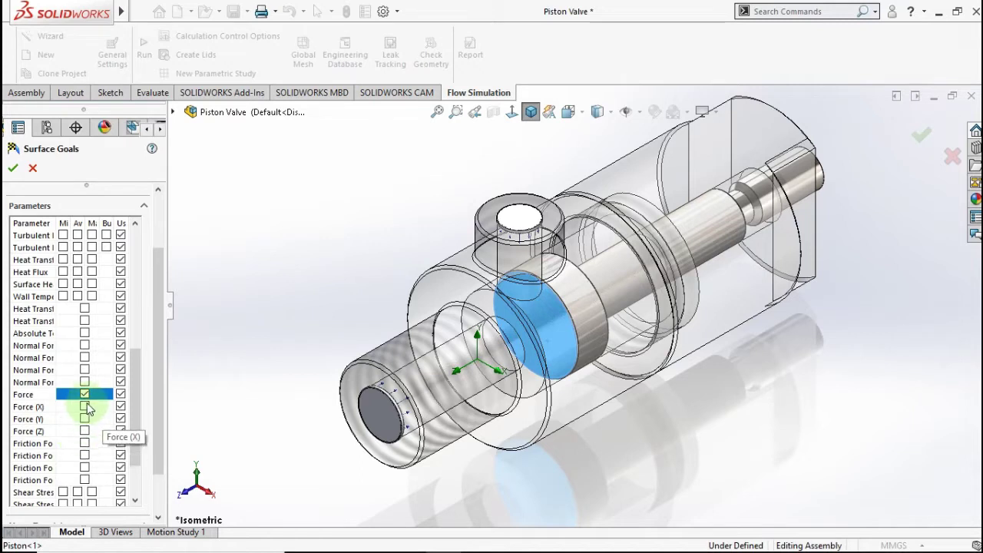
click(84, 432)
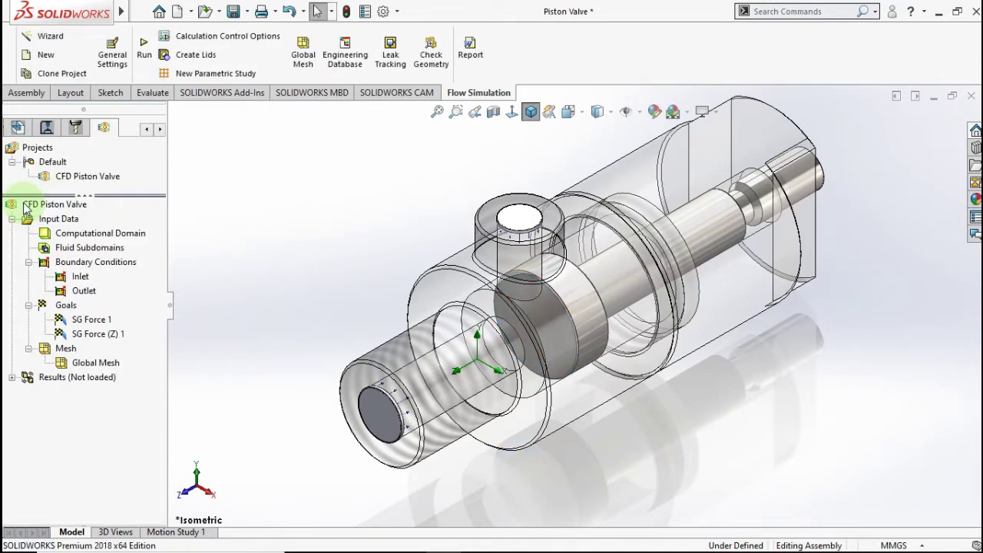
Step: Rename the SG Force 1 goal to Force
click(92, 318)
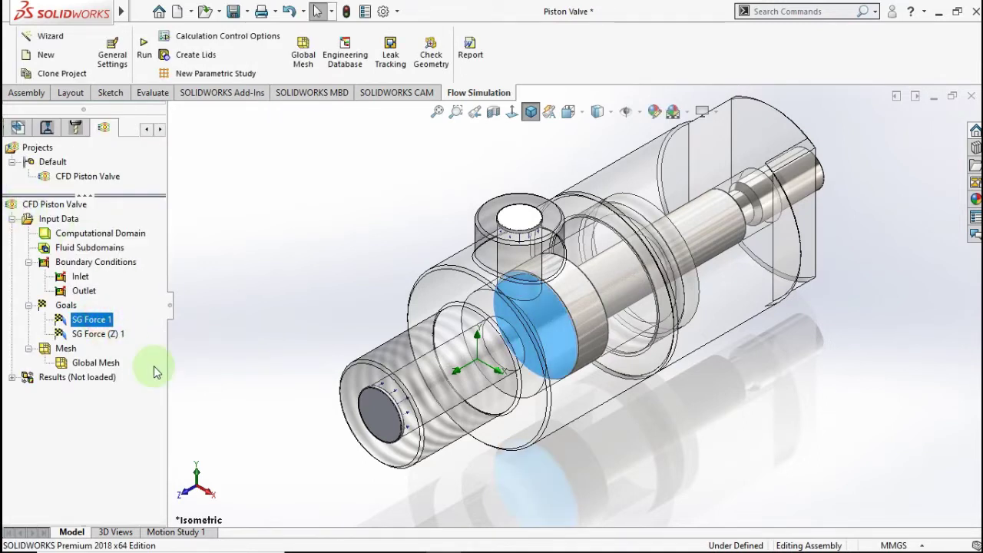
key(F2)
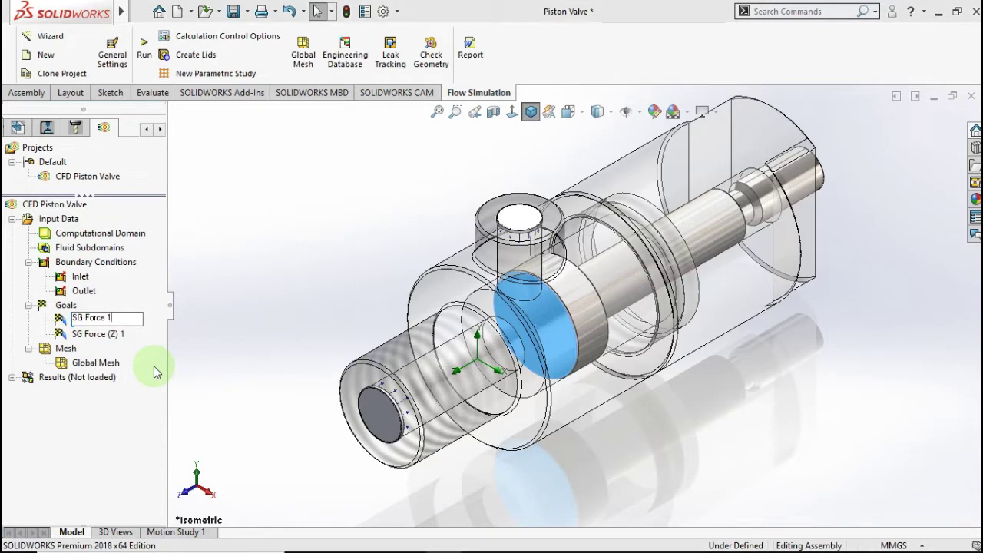
key(BackSpace)
key(BackSpace)
key(BackSpace)
key(BackSpace)
click(109, 335)
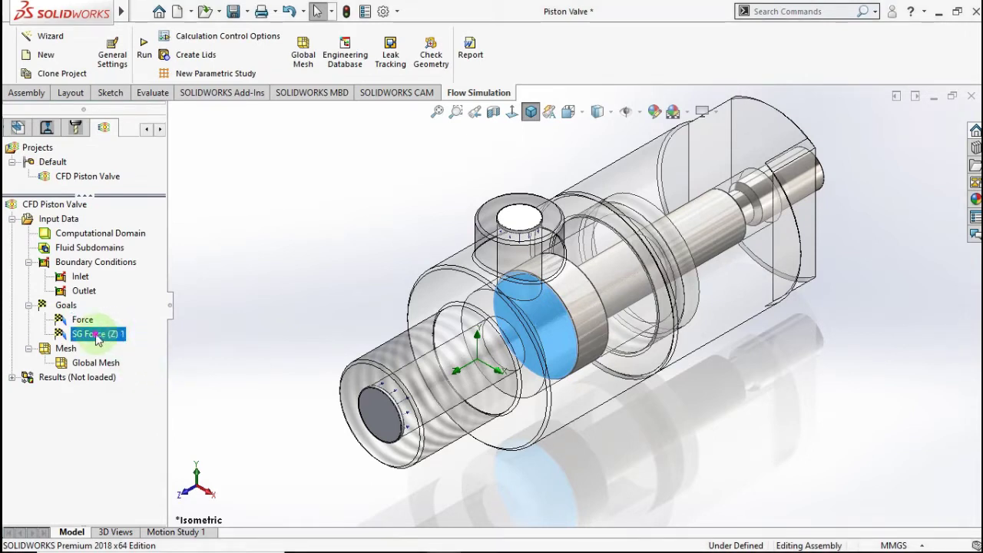
Step: Rename the SG Force (Z) 1 goal to Force (Z)
right_click(98, 340)
click(211, 300)
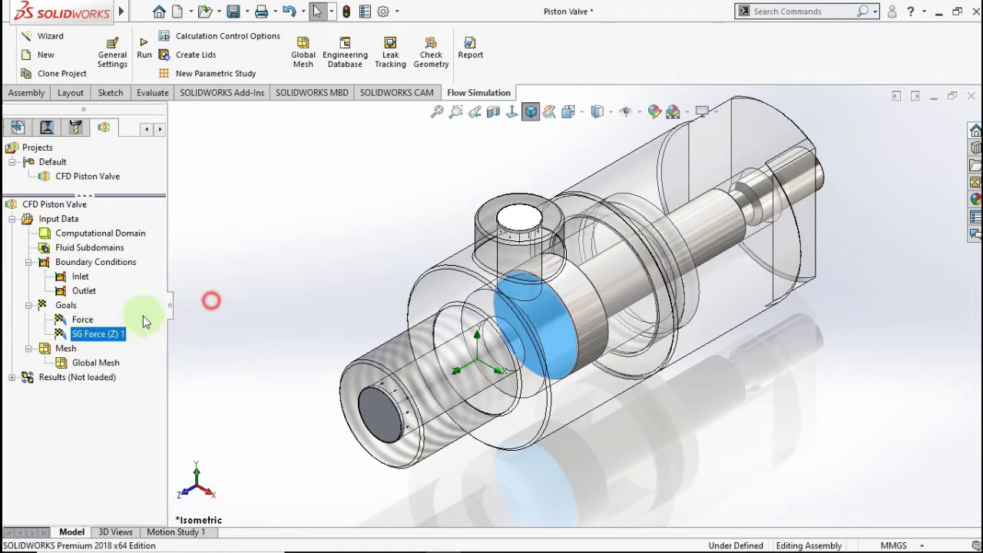
click(89, 335)
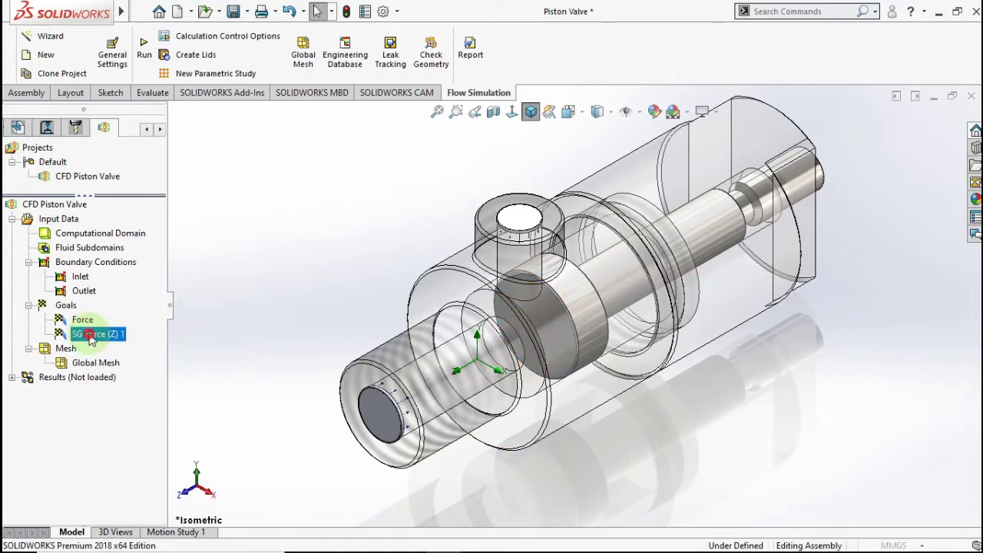
click(12, 168)
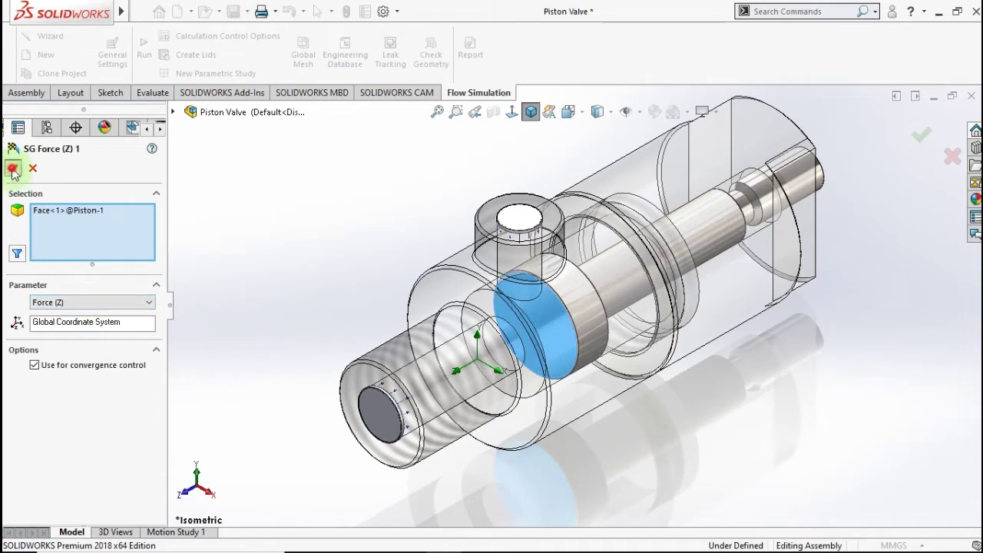
click(91, 338)
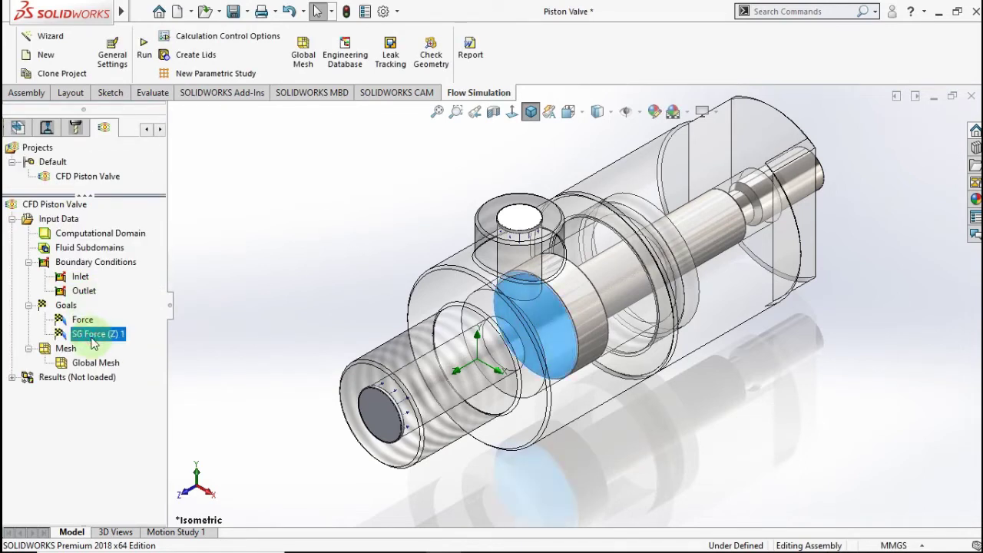
click(91, 338)
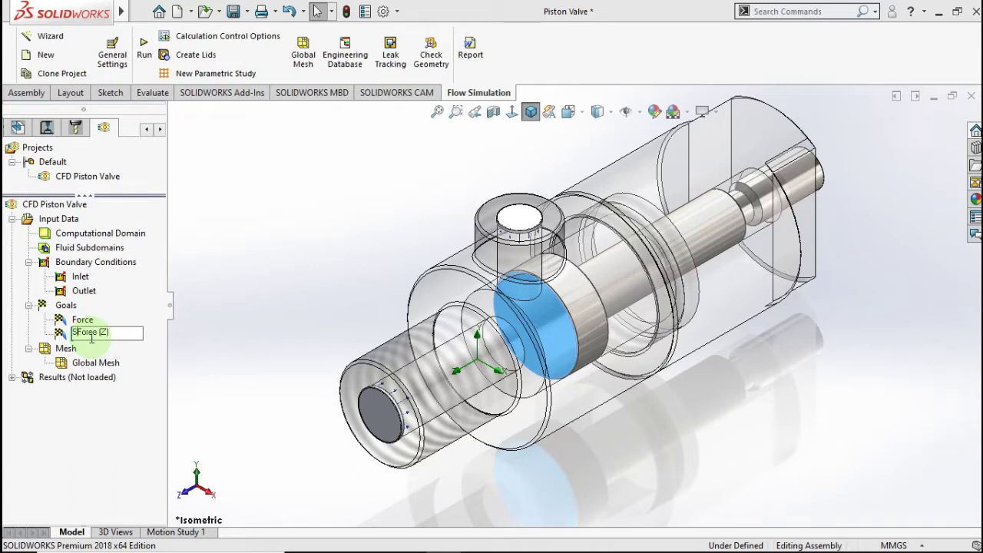
click(240, 279)
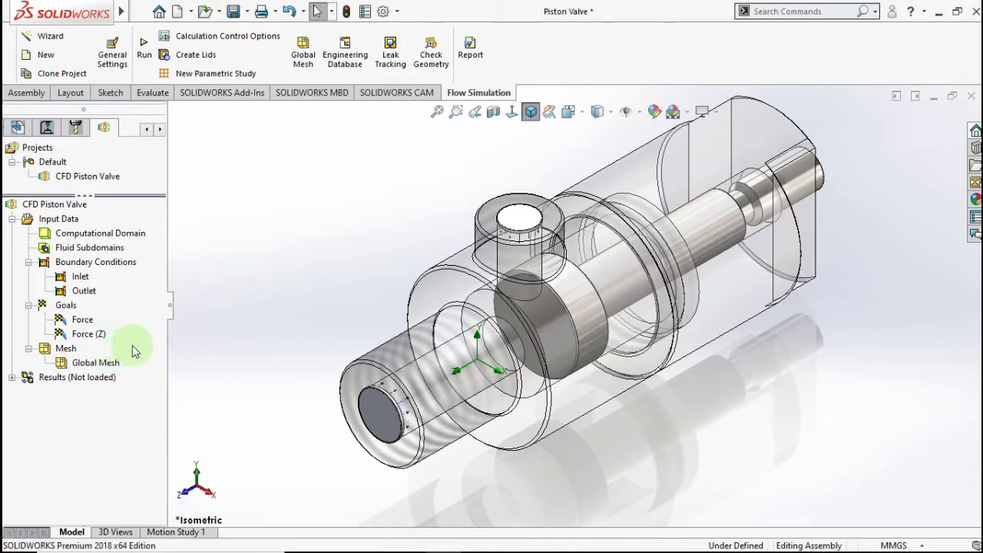
Step: Insert a surface goal tracking average velocity on the top lid (LID2) face
click(66, 307)
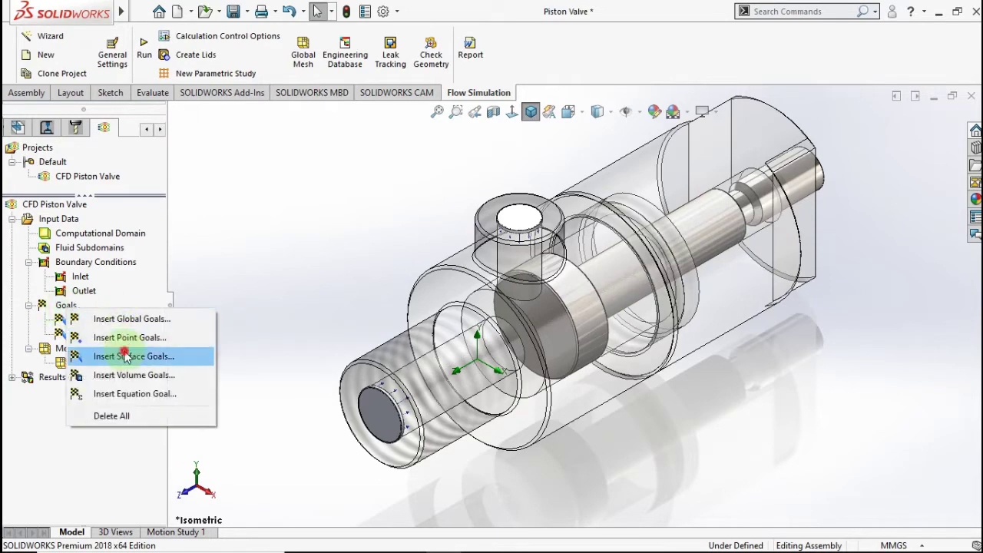
click(309, 355)
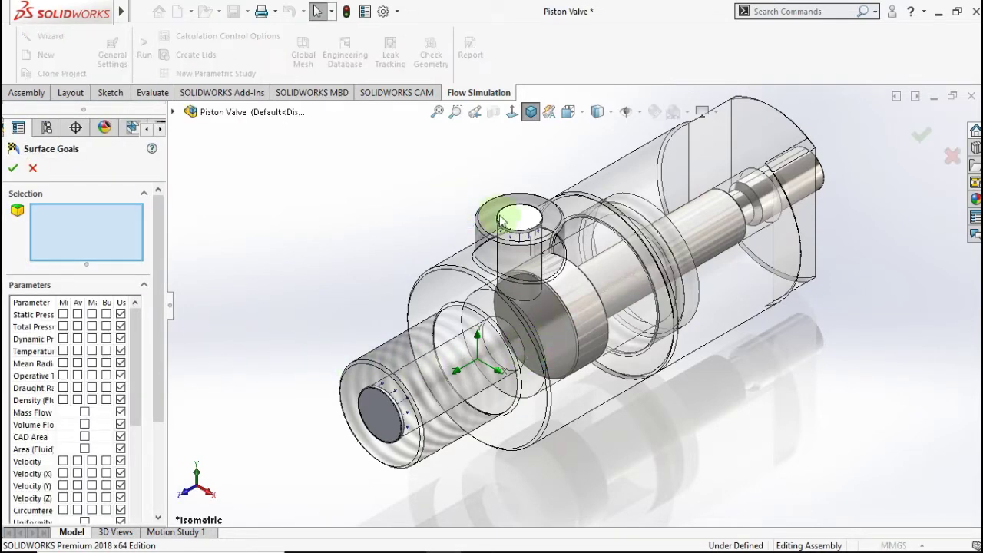
scroll(521, 257, down, 2)
mouse_move(521, 261)
middle_down()
mouse_move(496, 138)
mouse_move(538, 274)
middle_up()
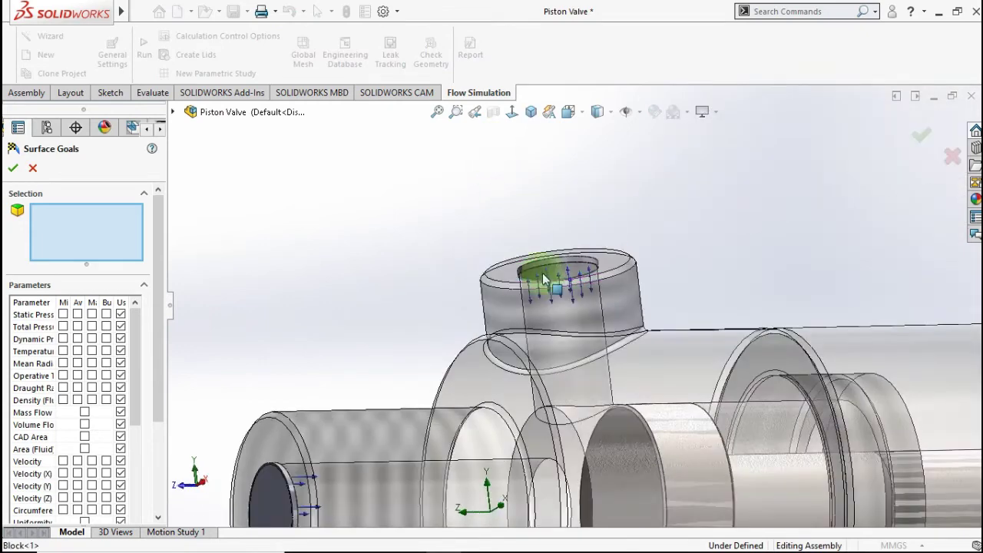
click(551, 281)
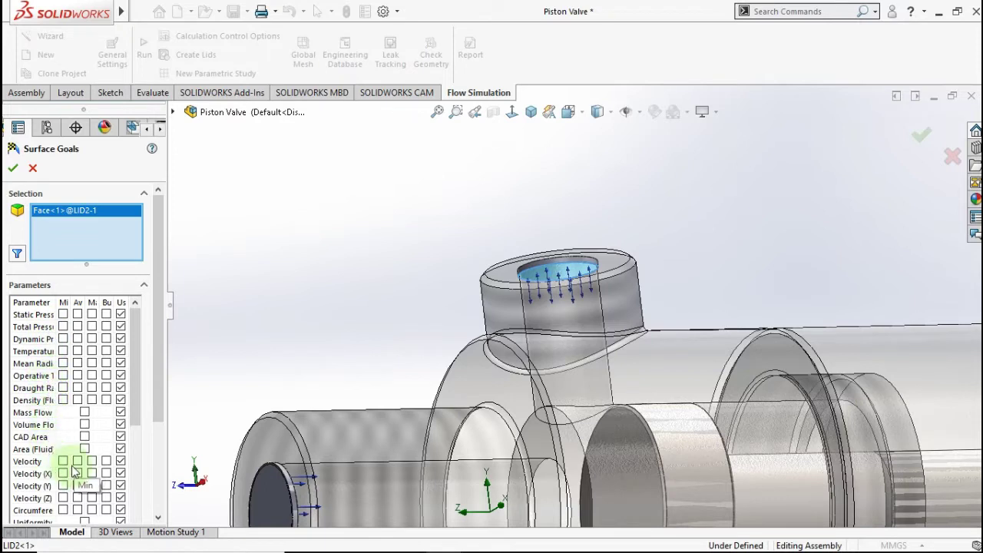
click(77, 460)
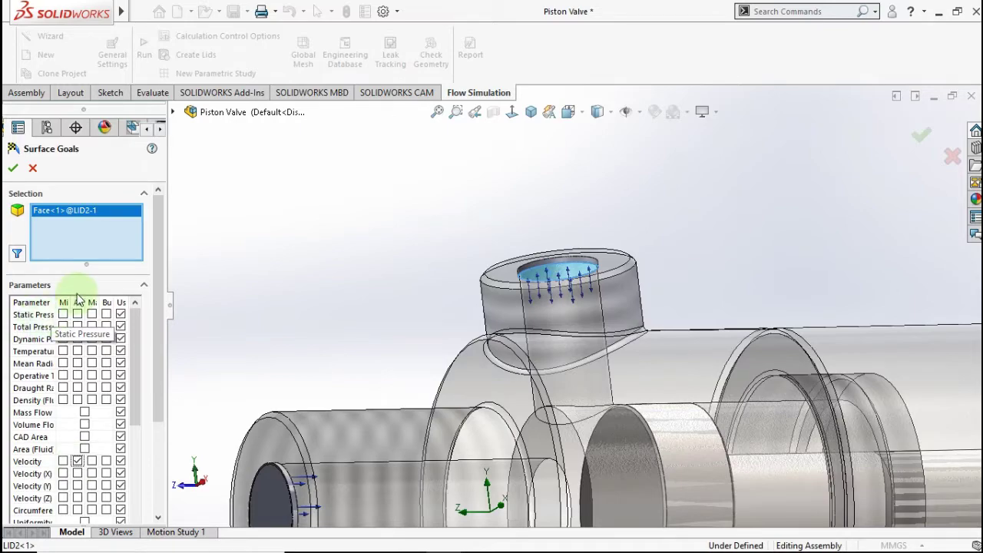
click(14, 169)
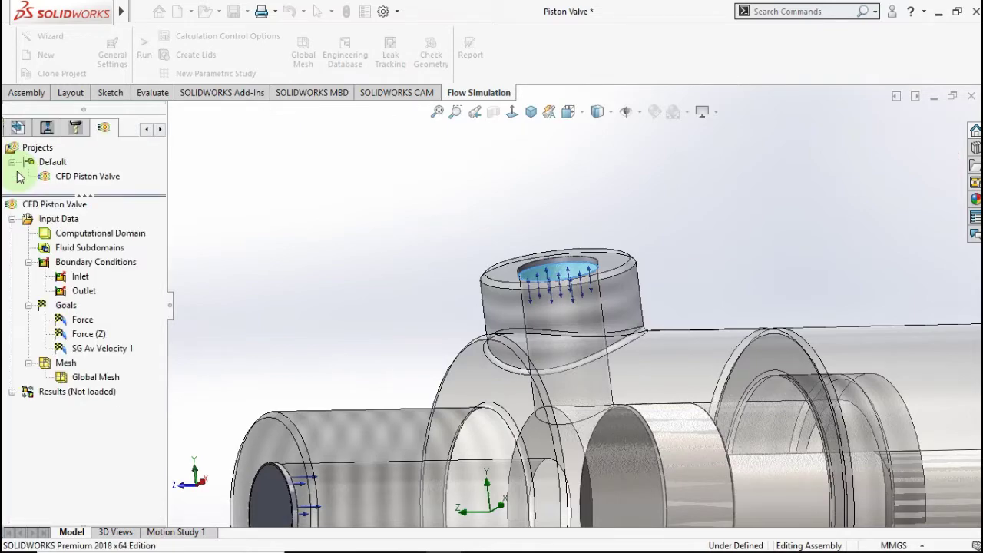
Step: Return to isometric view and rename the SG Av Velocity 1 goal to 'Velocity'
scroll(445, 330, up, 3)
middle_drag(463, 311, 401, 363)
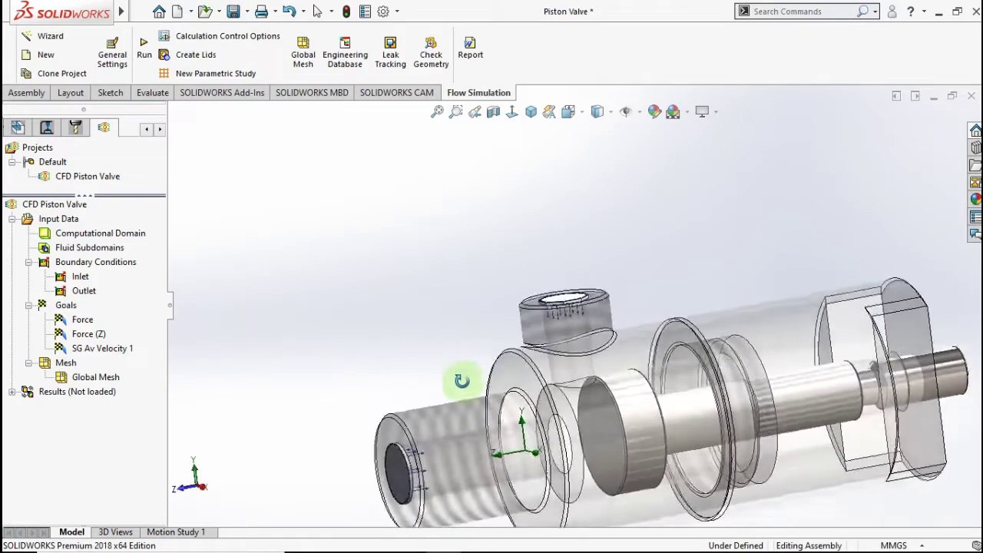
middle_drag(401, 363, 473, 355)
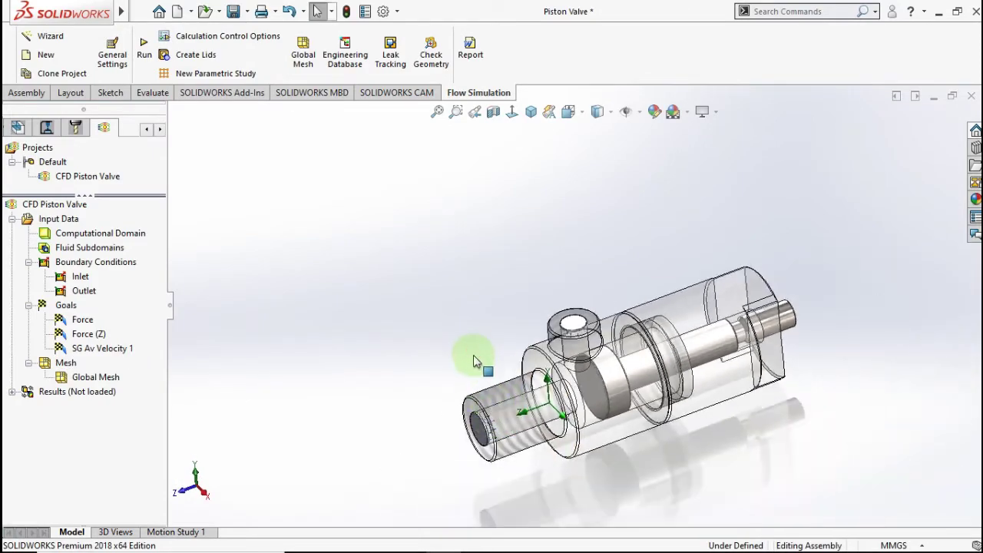
click(530, 112)
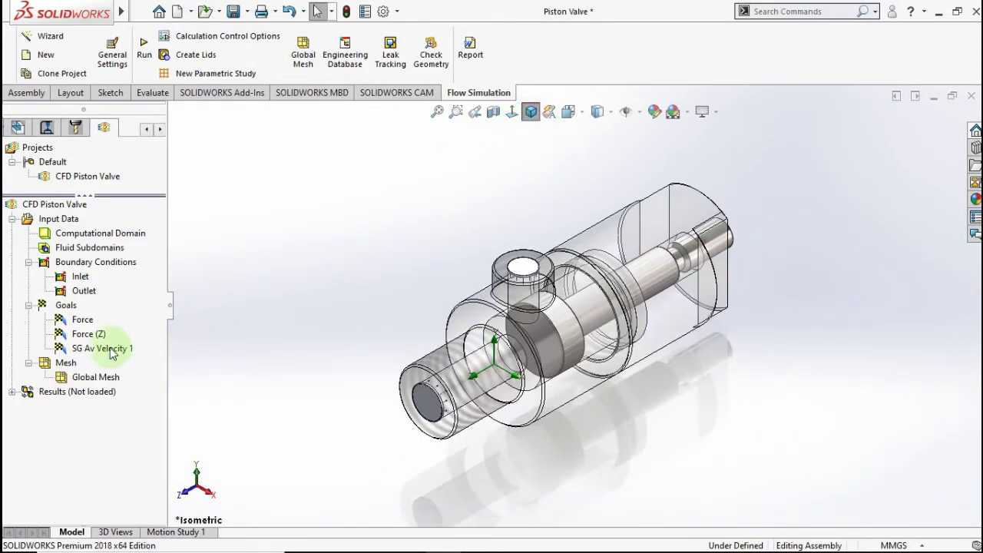
click(112, 348)
click(112, 350)
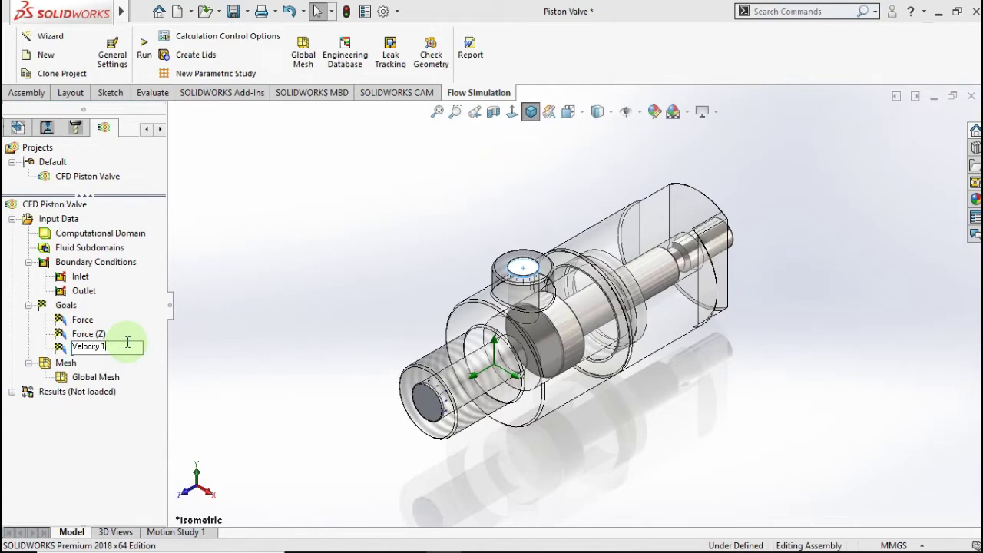
click(228, 276)
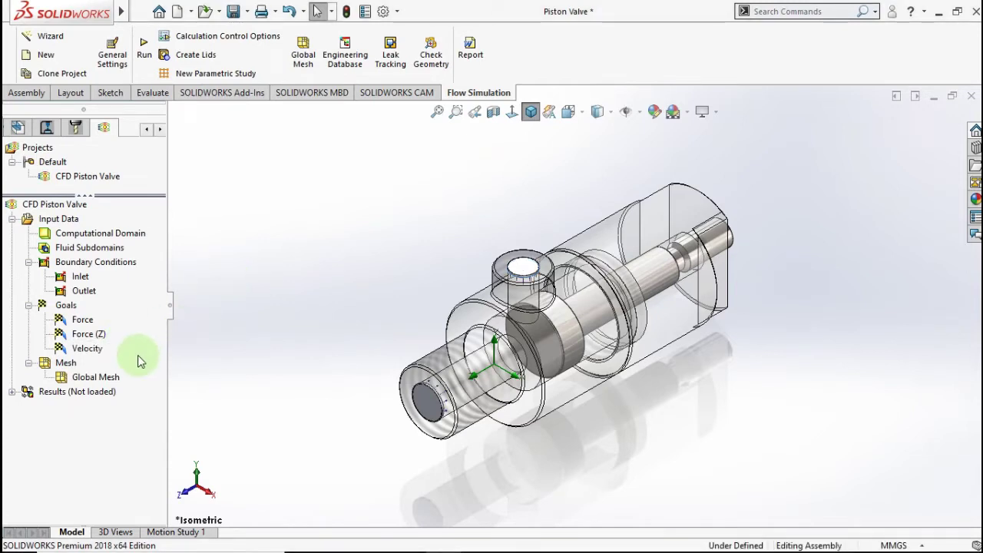
right_click(66, 365)
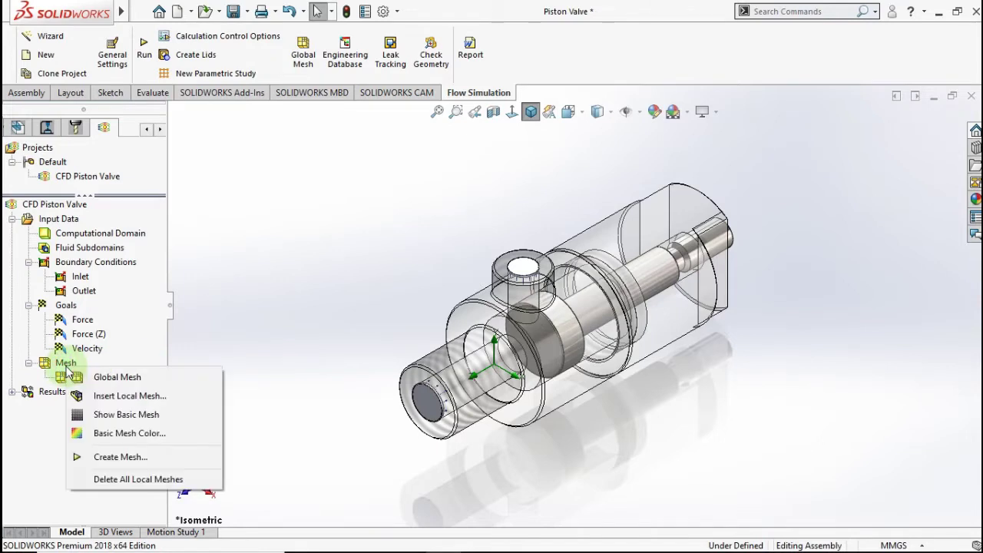
click(102, 378)
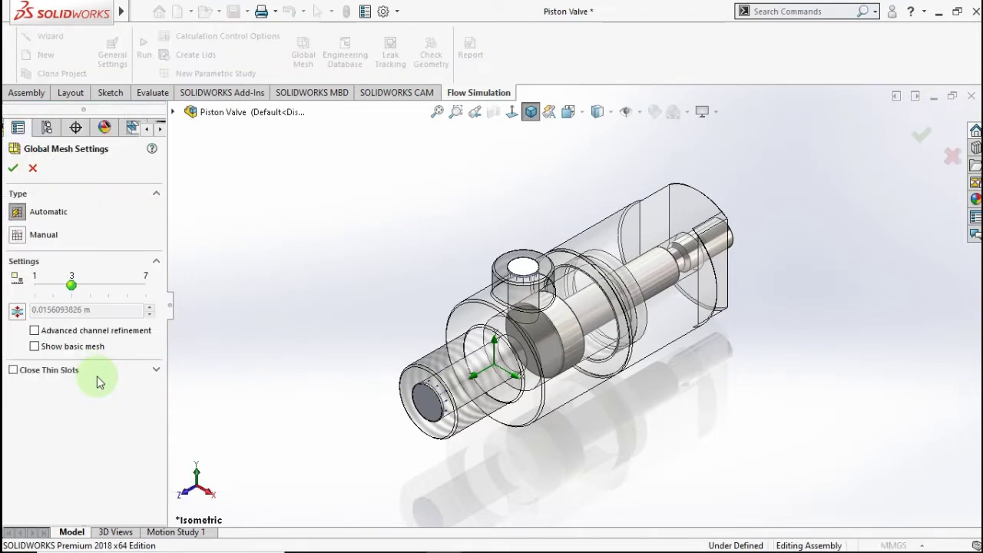
click(14, 170)
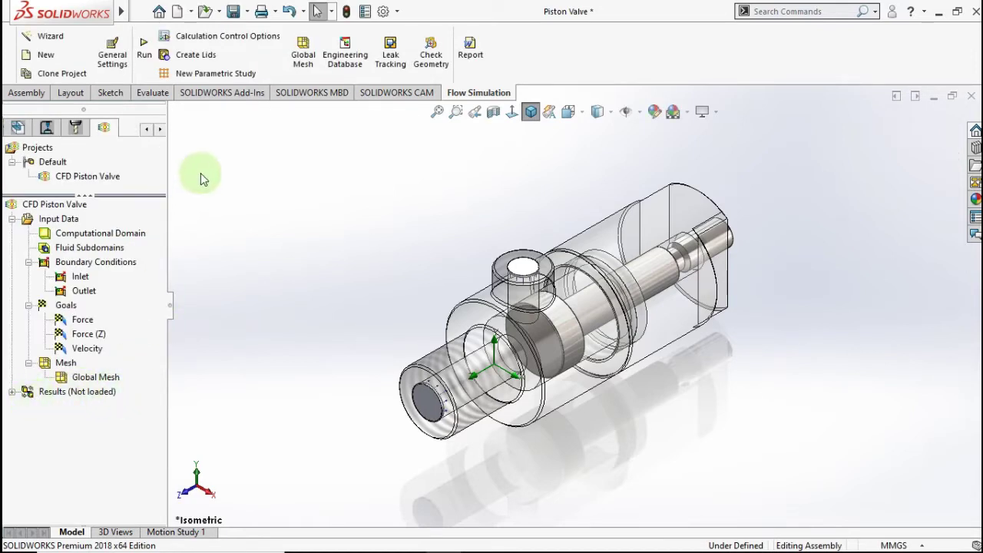
Step: Run the calculation until all three goals converge at 46 iterations, then close the solver
click(148, 64)
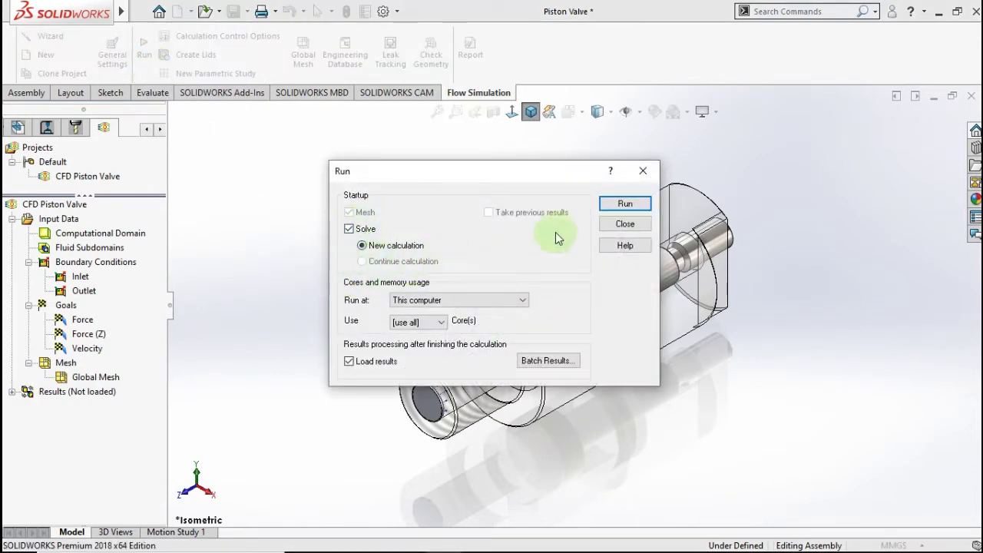
click(611, 208)
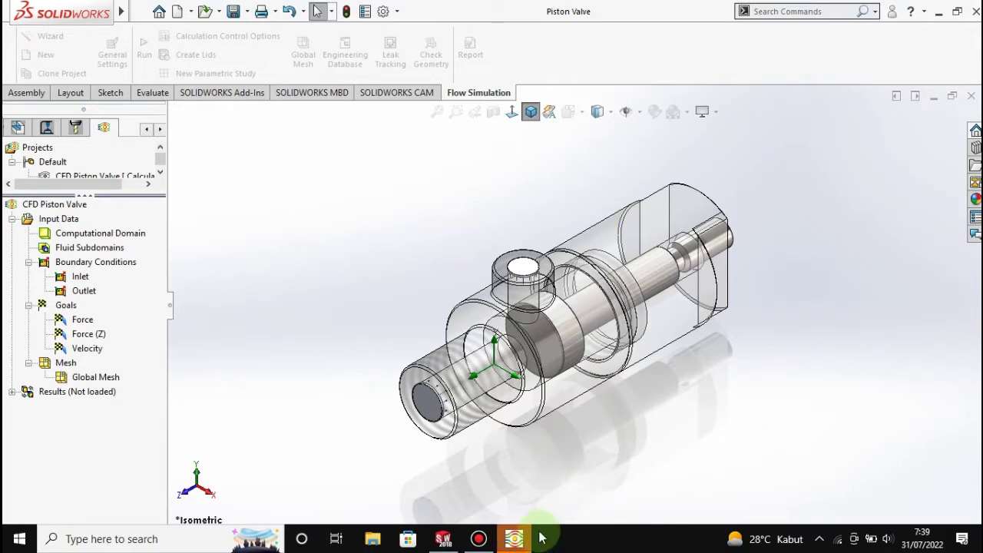
click(516, 538)
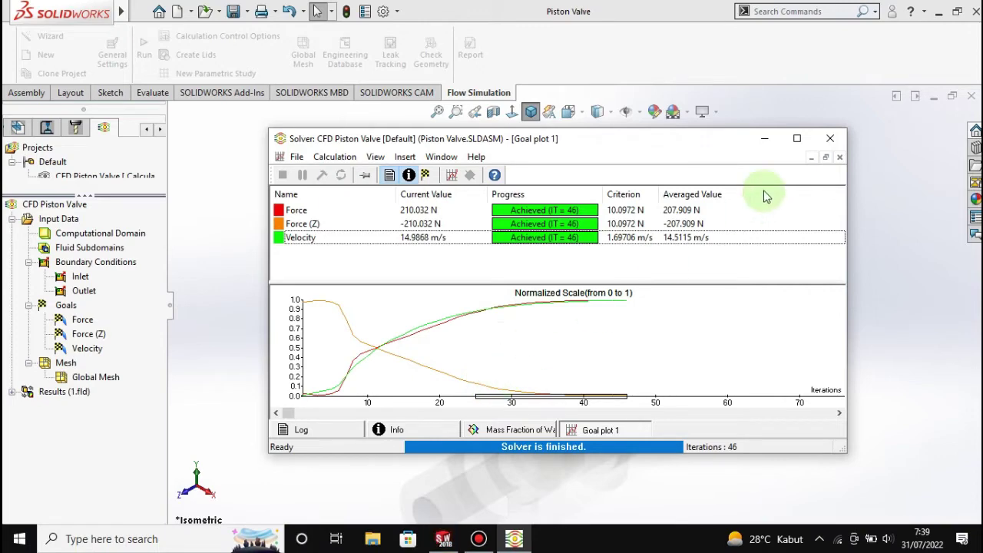
click(830, 139)
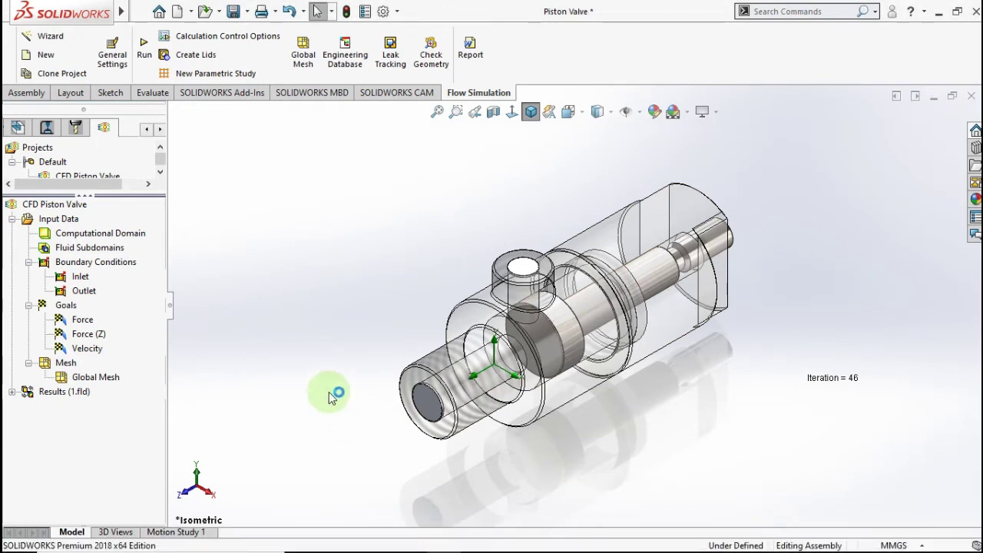
Step: Define a cut plot on the Right Plane showing velocity vectors with contours turned off
click(11, 392)
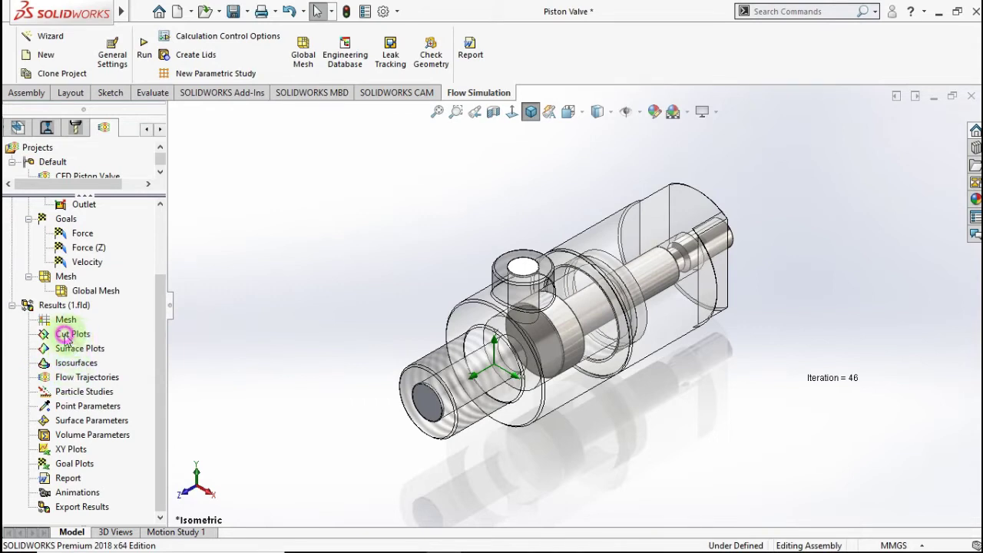
right_click(66, 338)
click(114, 345)
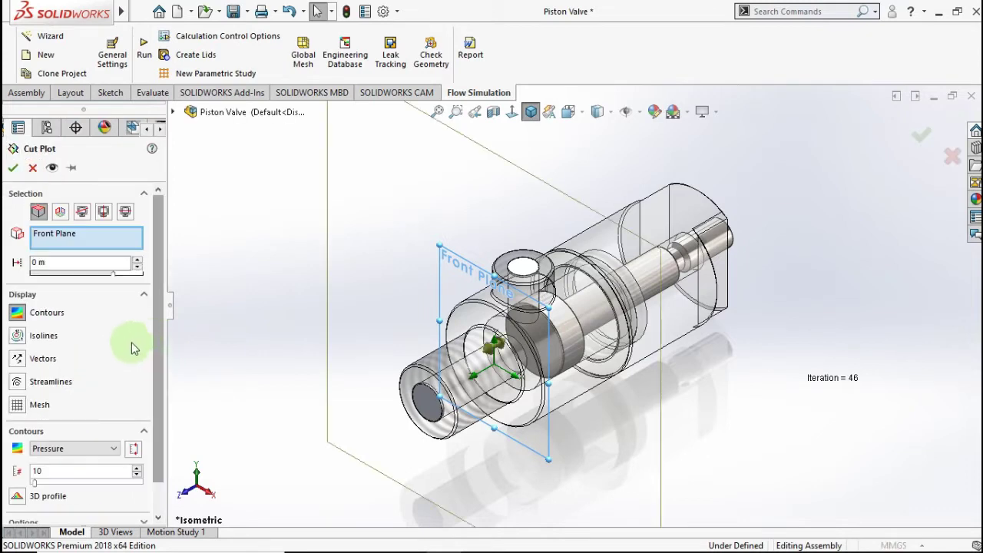
click(173, 114)
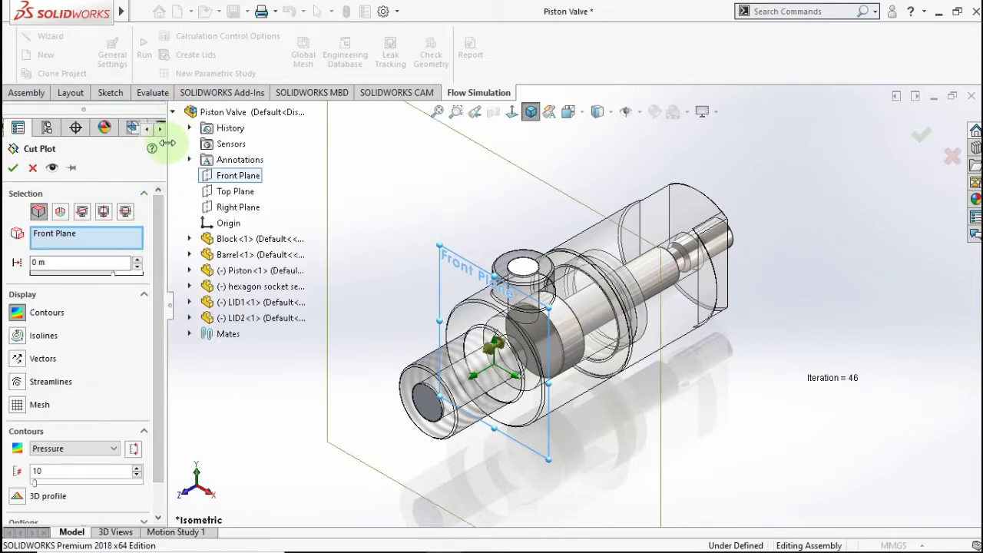
click(232, 208)
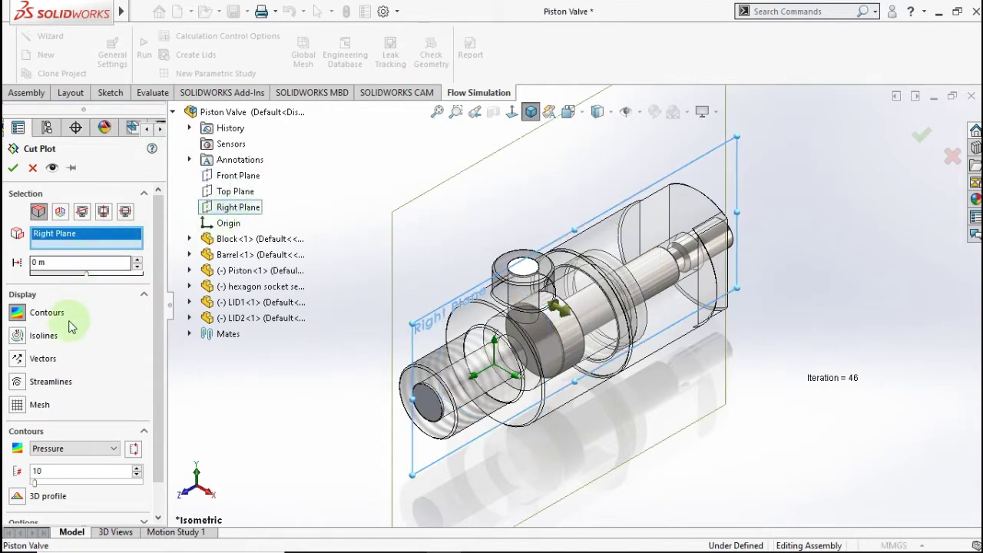
click(28, 315)
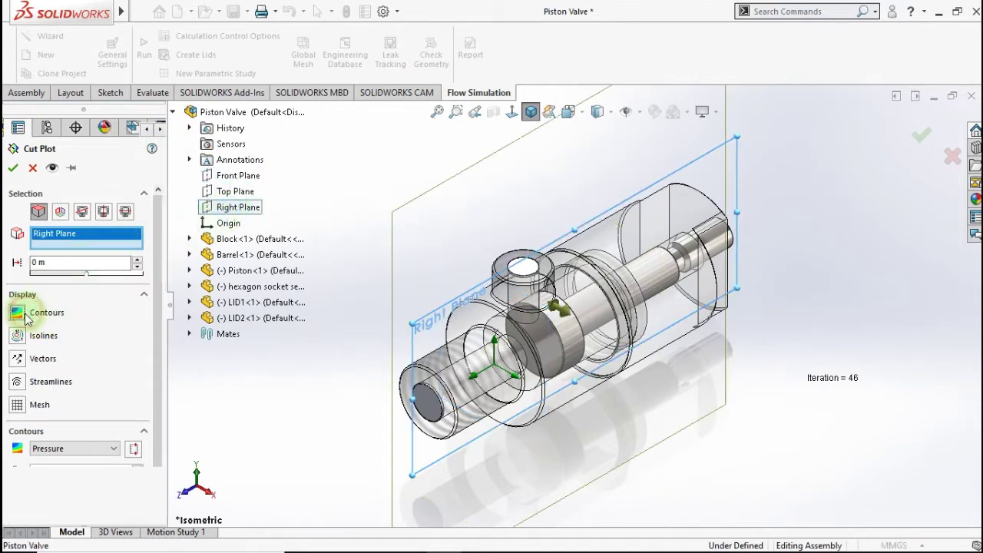
click(19, 359)
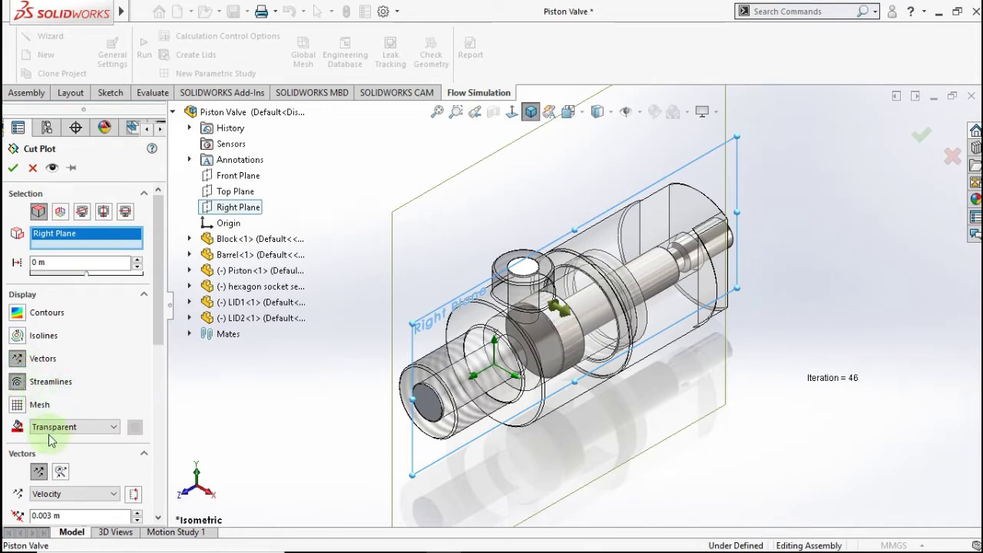
mouse_move(159, 329)
mouse_down()
mouse_move(150, 506)
mouse_move(151, 346)
mouse_up()
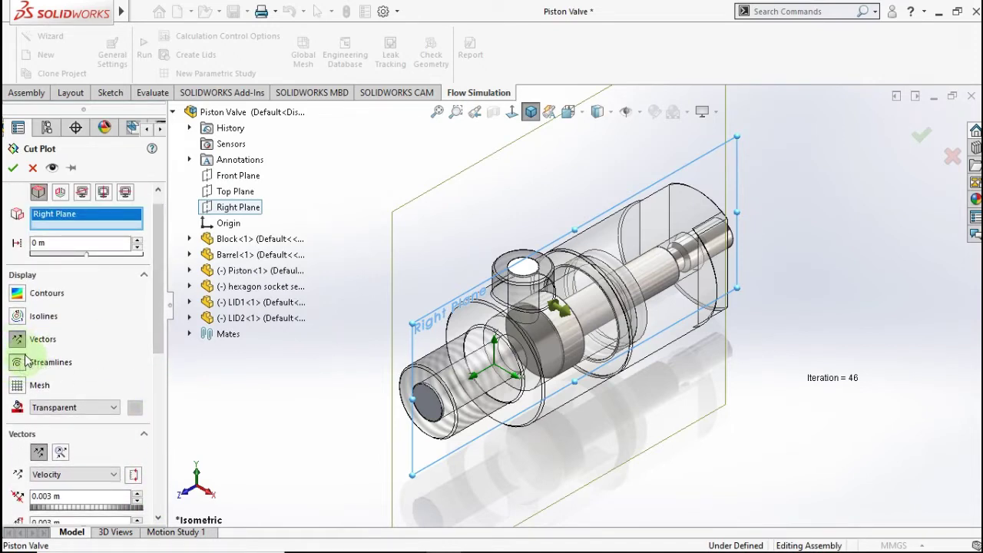
click(23, 359)
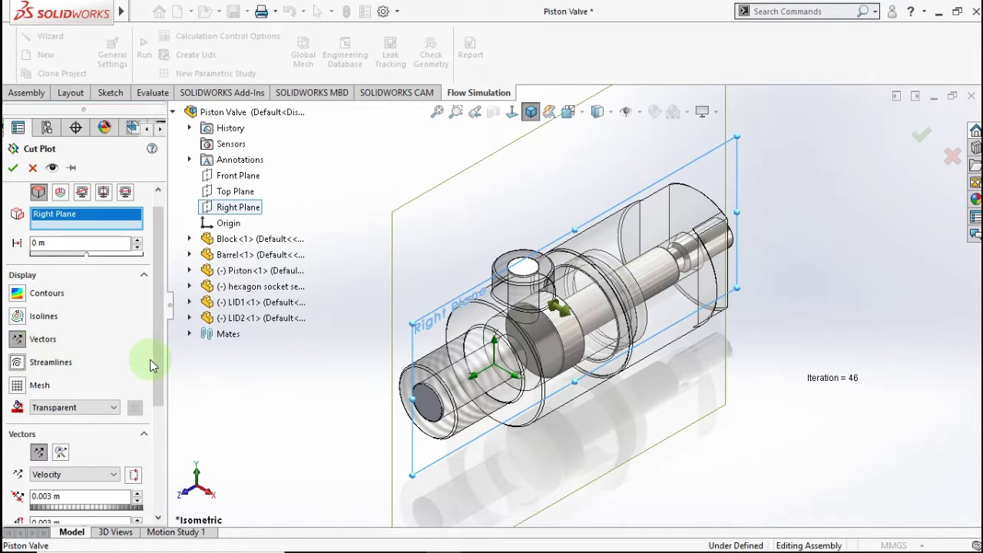
drag(157, 351, 157, 318)
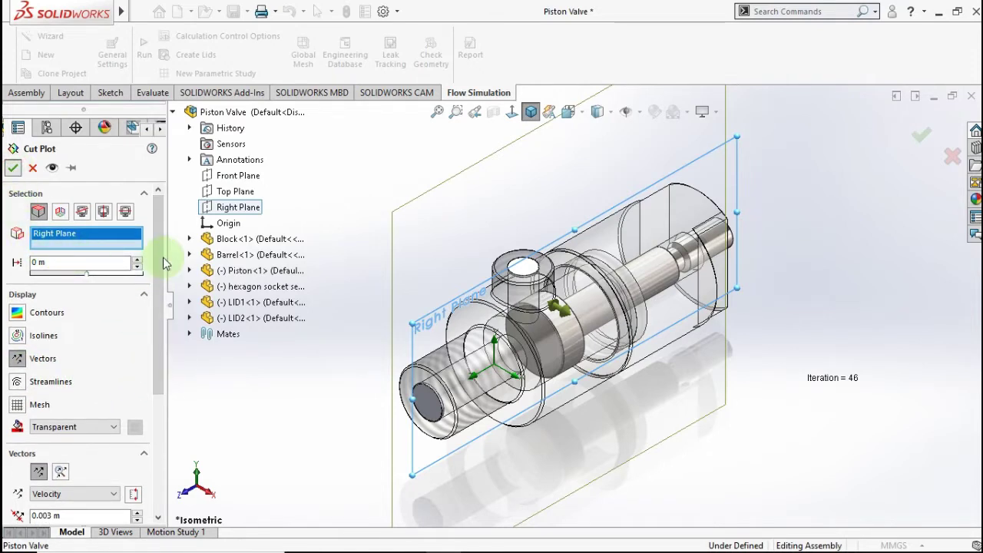
Step: Create the vector cut plot and orbit the model toward the inlet
click(395, 363)
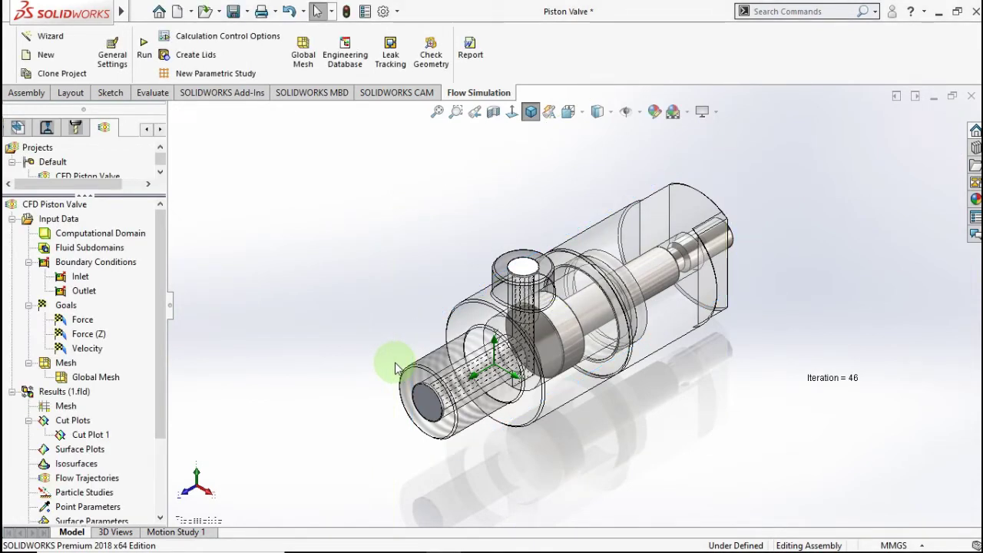
scroll(501, 379, down, 3)
scroll(500, 384, down, 3)
mouse_move(503, 399)
middle_down()
mouse_move(454, 292)
mouse_move(438, 296)
mouse_move(448, 301)
middle_up()
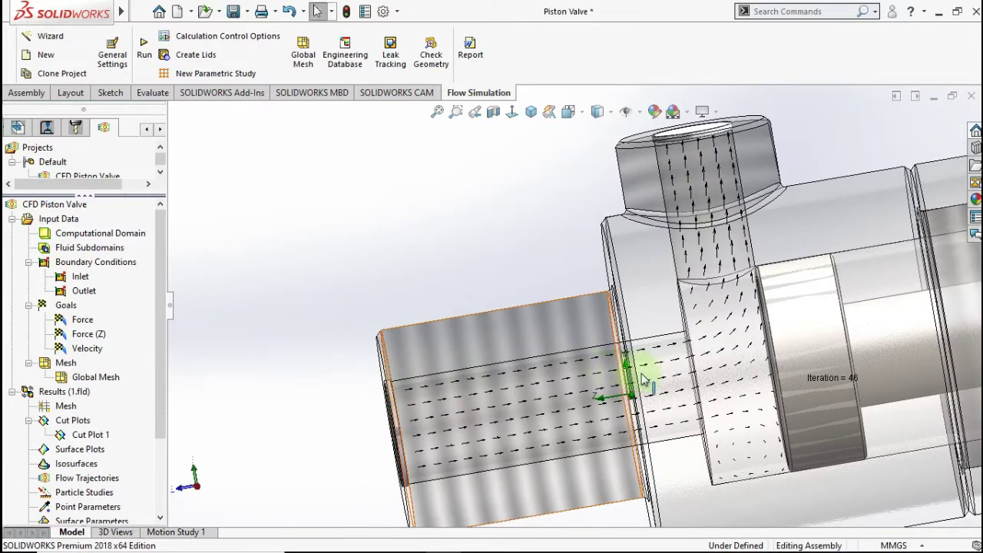
Step: Edit Cut Plot 1 to add contours coloured by Velocity (0–18.601 m/s)
right_click(88, 436)
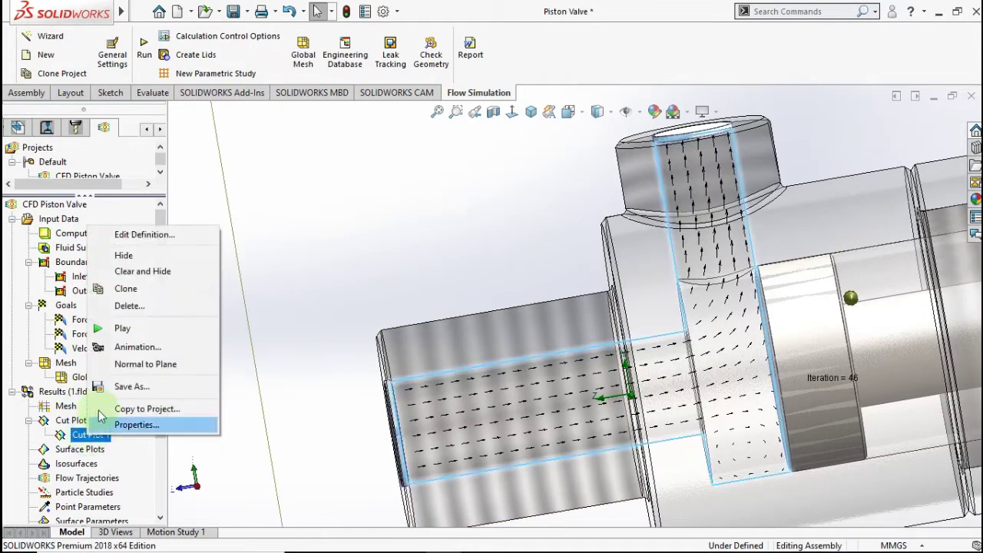
click(184, 232)
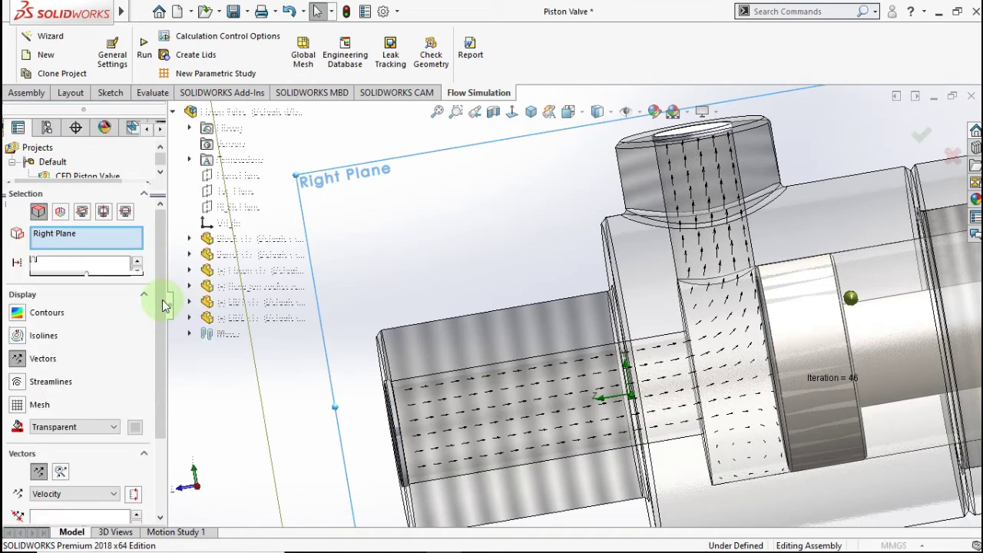
click(18, 313)
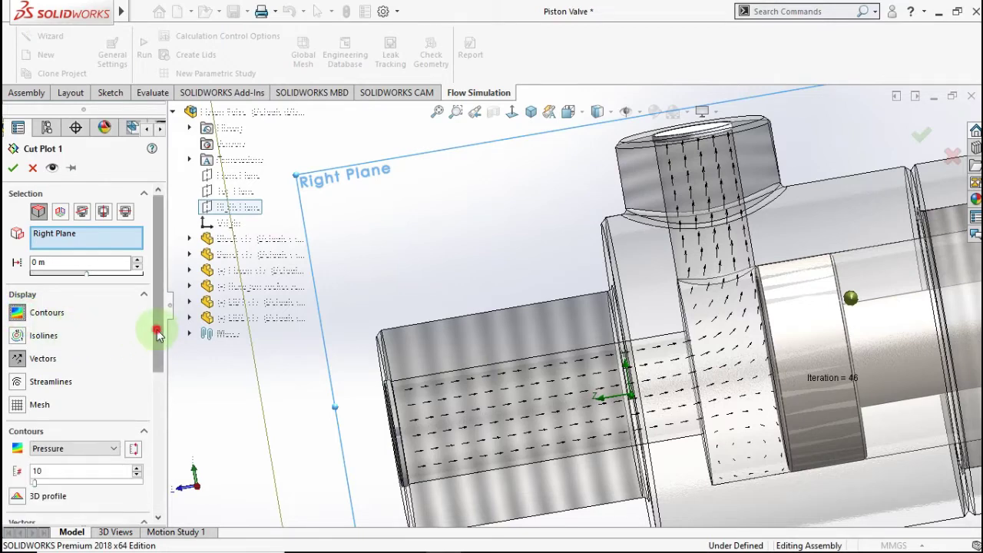
drag(160, 335, 146, 372)
click(85, 377)
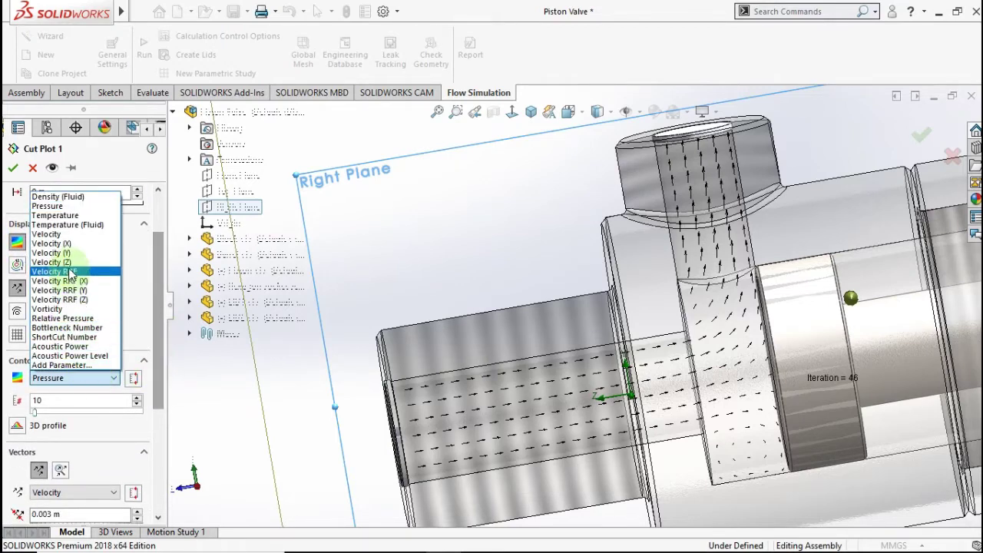
click(71, 237)
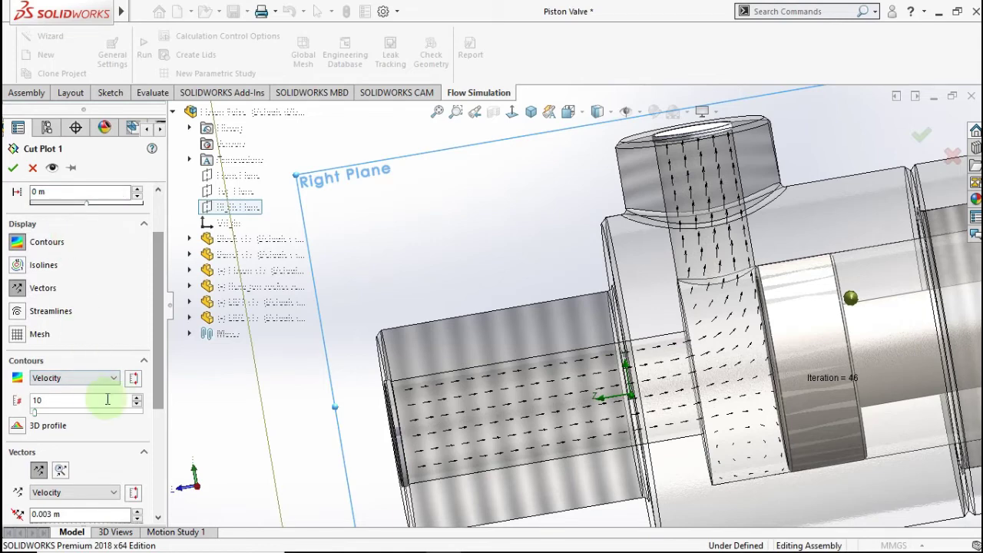
mouse_move(156, 390)
mouse_down()
mouse_move(156, 421)
mouse_move(147, 325)
mouse_up()
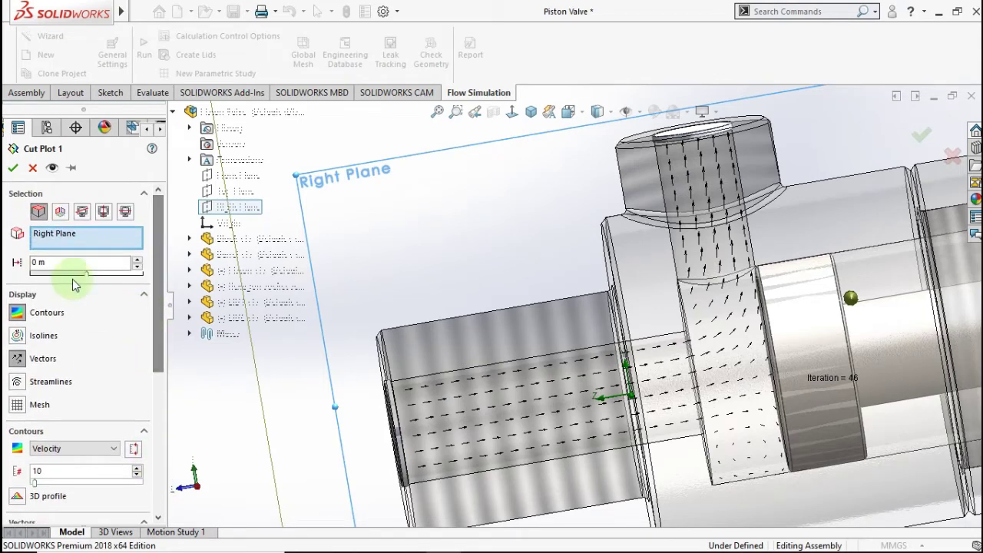
click(13, 168)
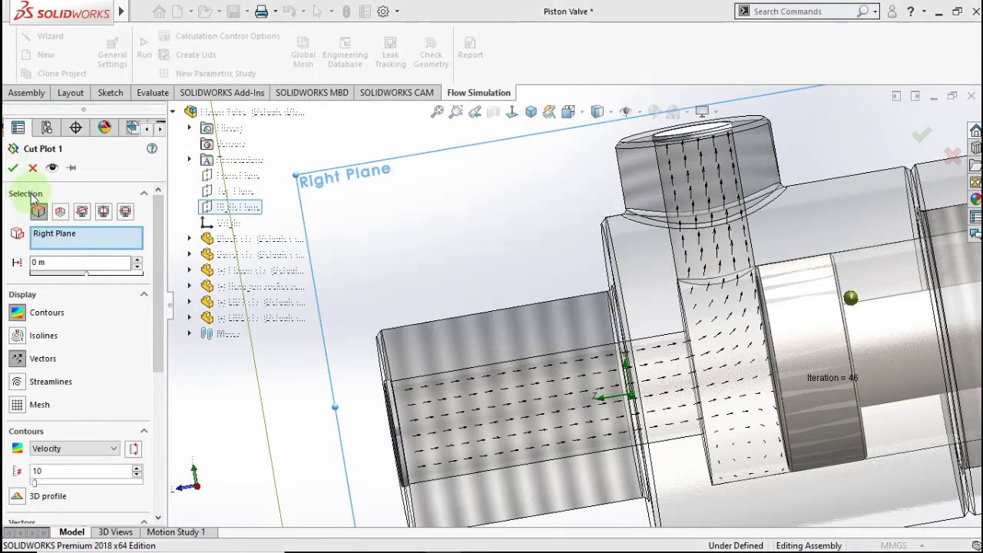
scroll(624, 393, down, 1)
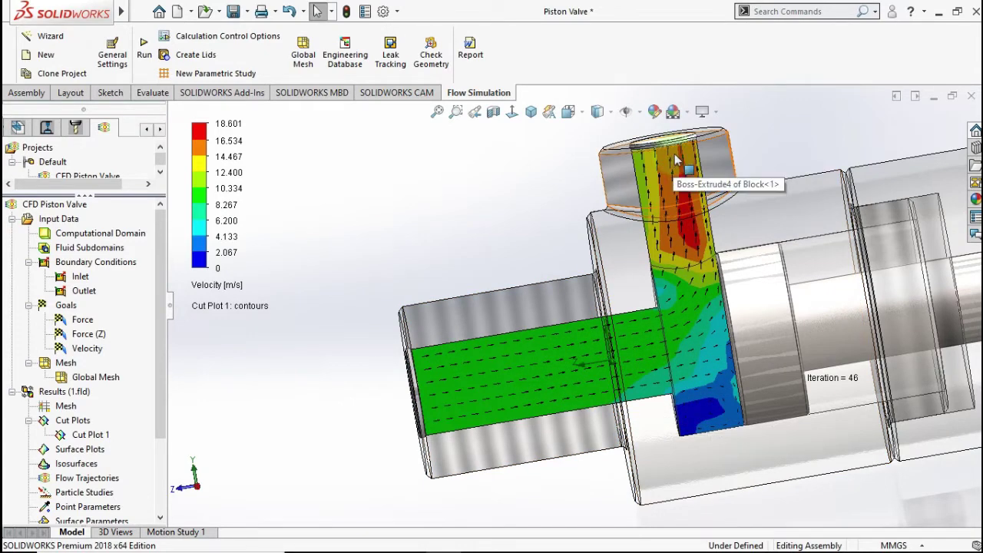
click(526, 263)
Step: Try probing result values from the Results context menu
right_click(64, 398)
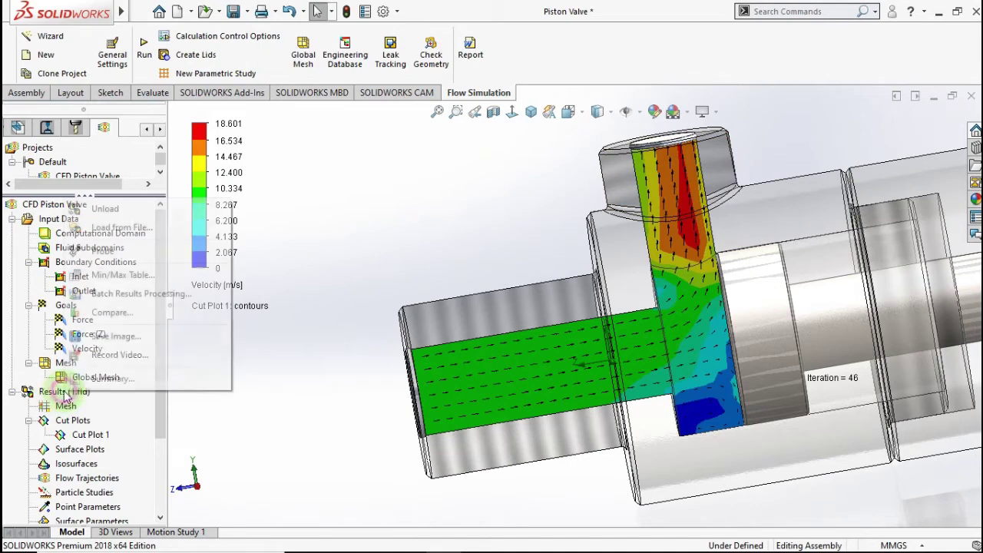
click(111, 253)
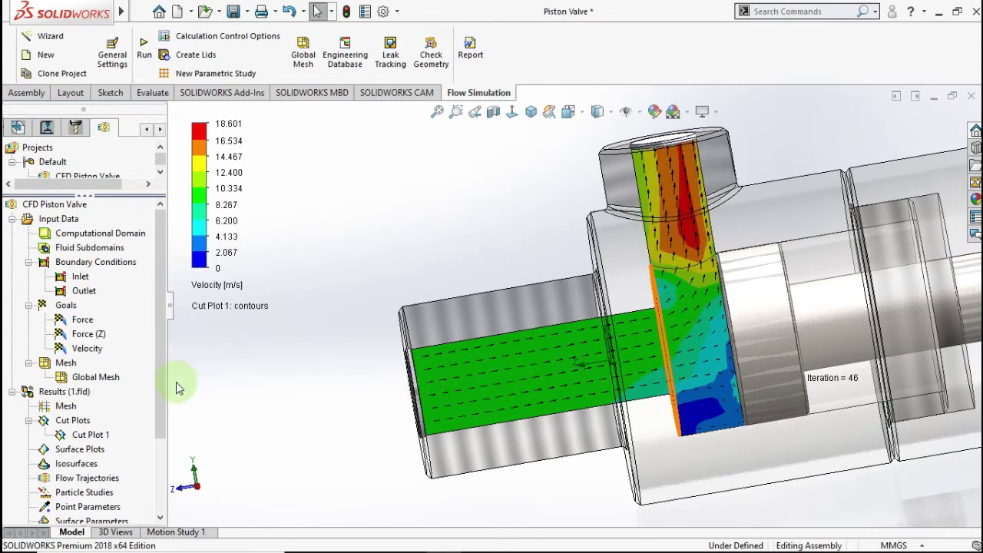
right_click(83, 435)
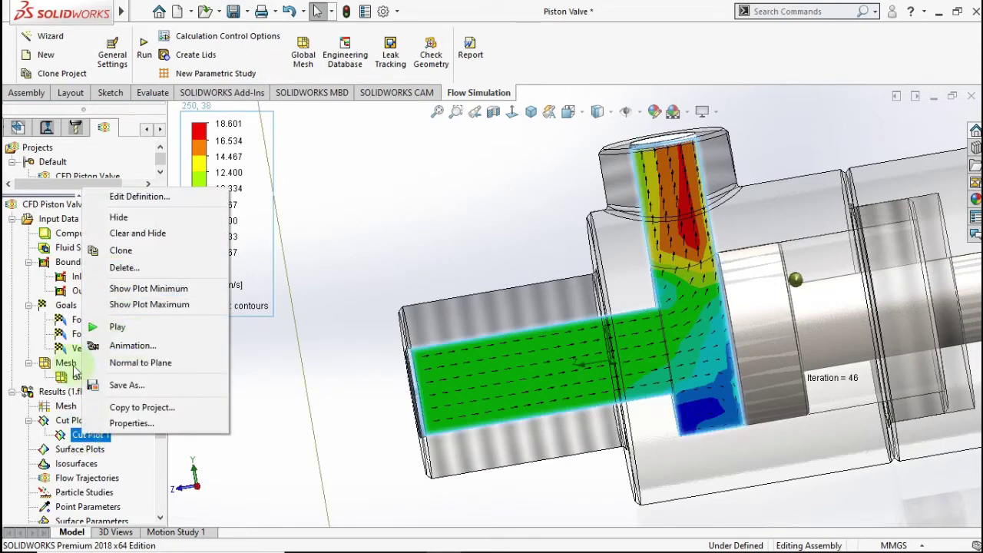
right_click(65, 395)
click(113, 252)
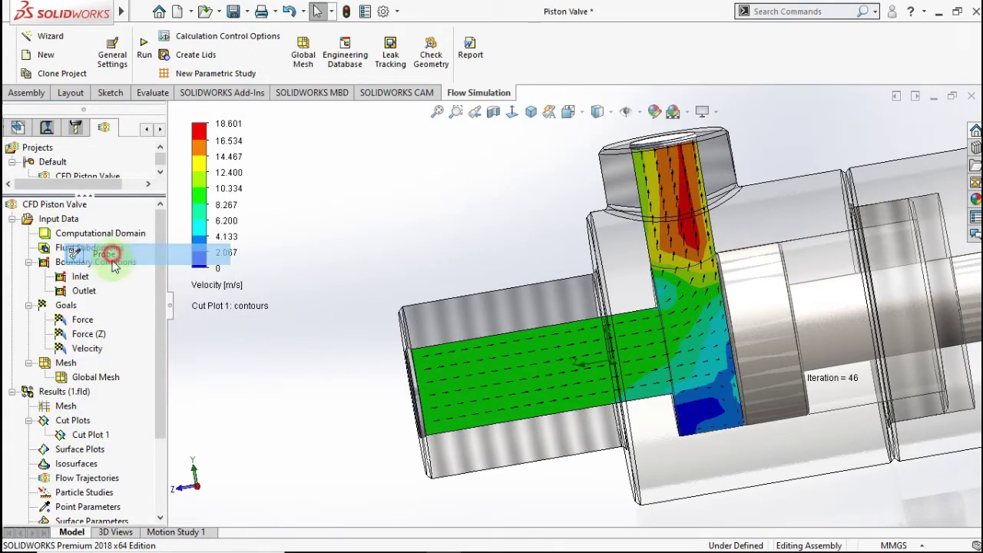
Step: Clone Cut Plot 1 to create Cut Plot 2
right_click(85, 422)
click(77, 436)
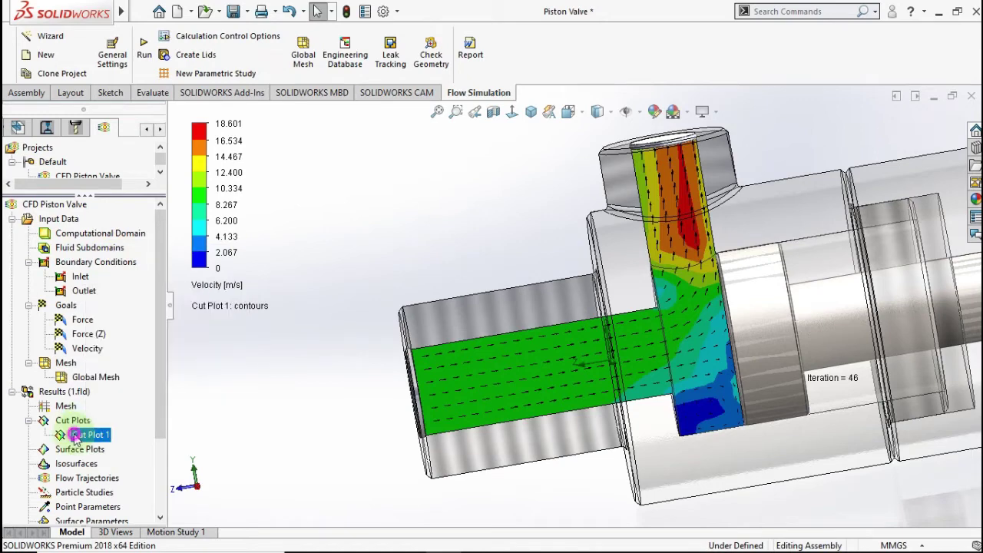
right_click(76, 437)
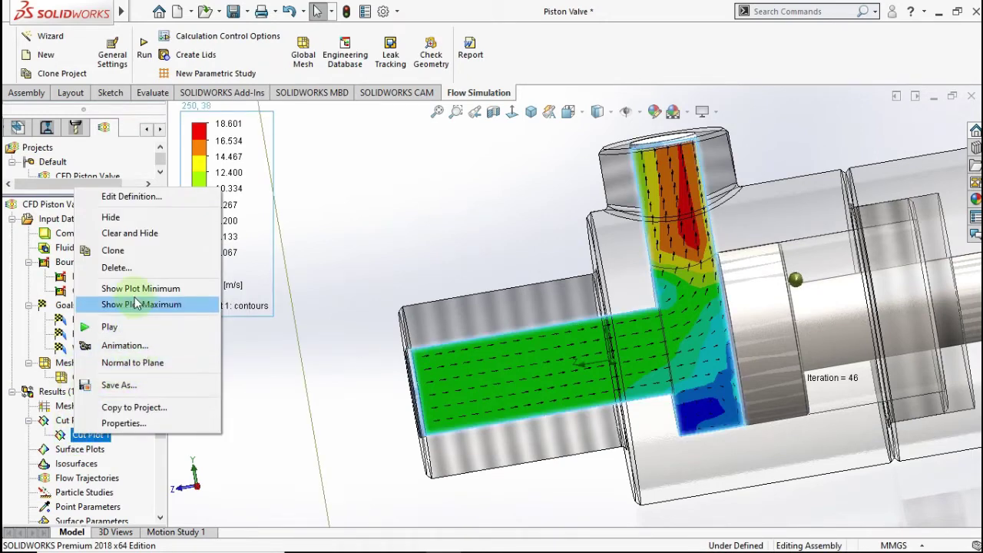
click(123, 251)
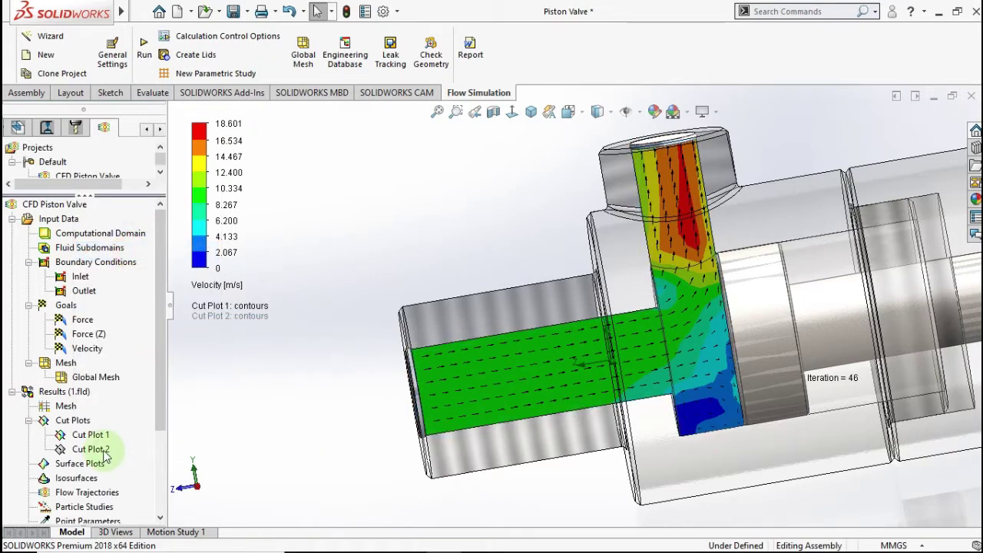
Step: Edit Cut Plot 2 to turn off vectors and show Pressure contours
right_click(101, 450)
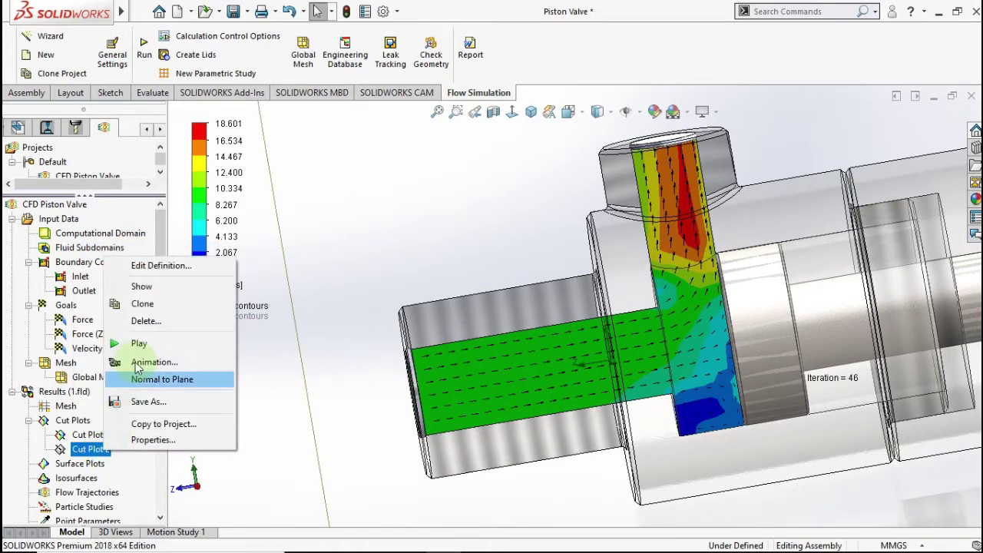
click(149, 265)
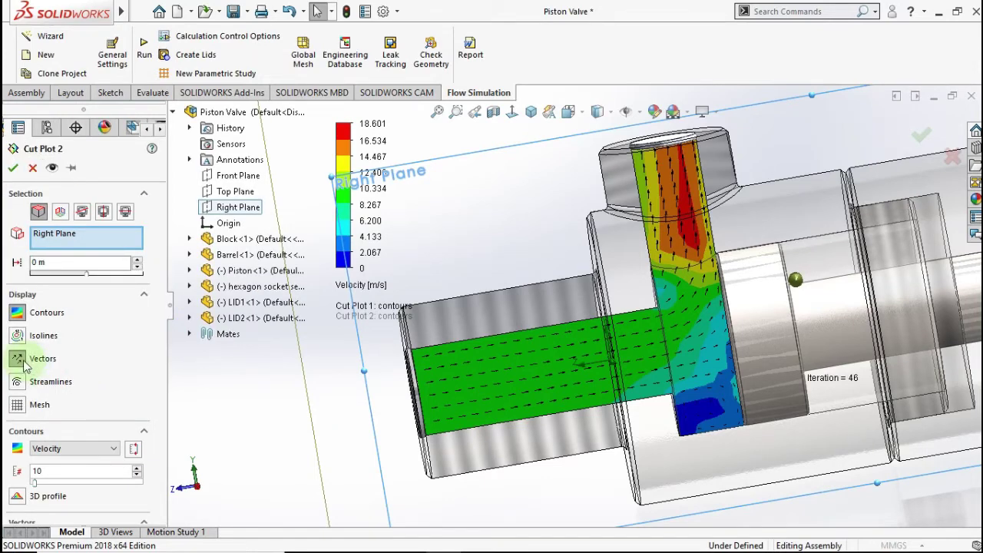
click(17, 359)
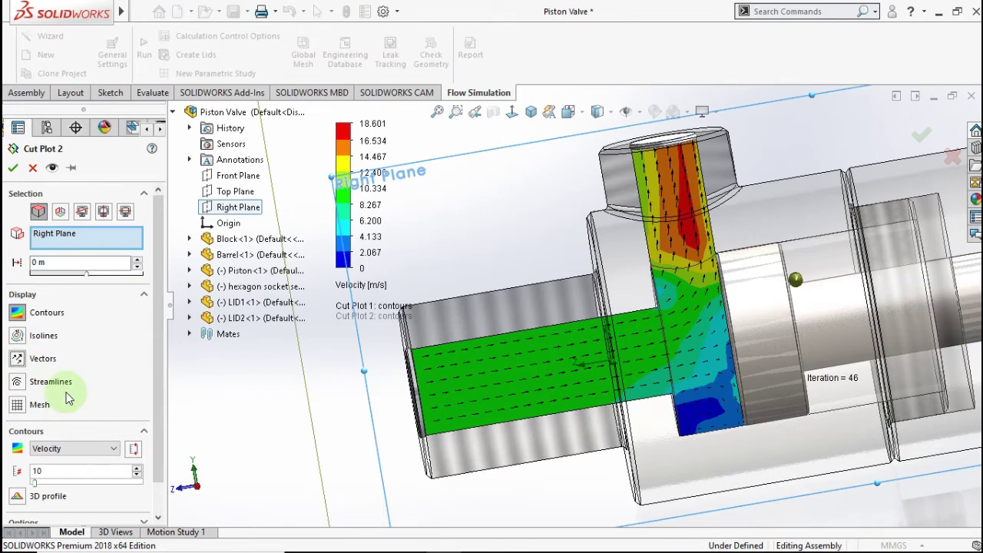
click(98, 453)
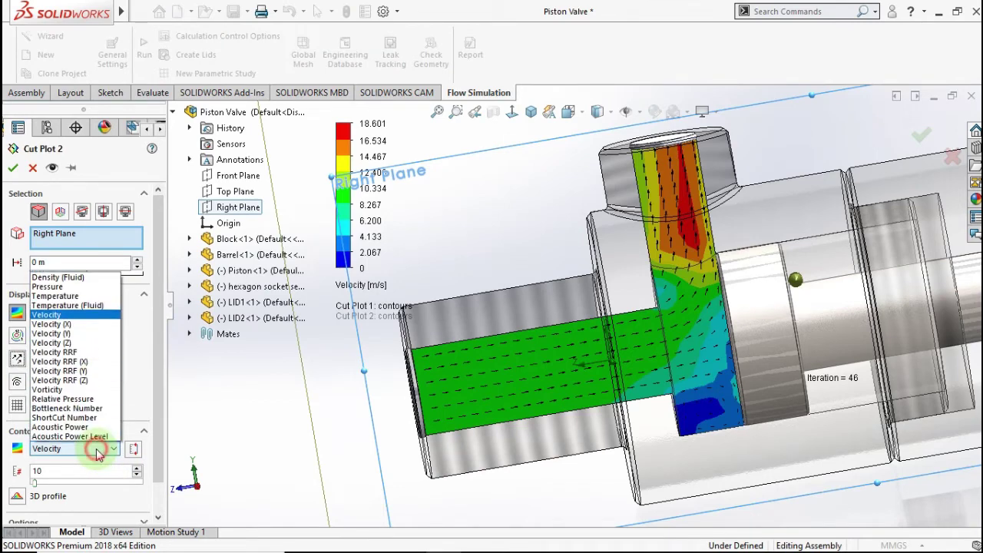
click(66, 275)
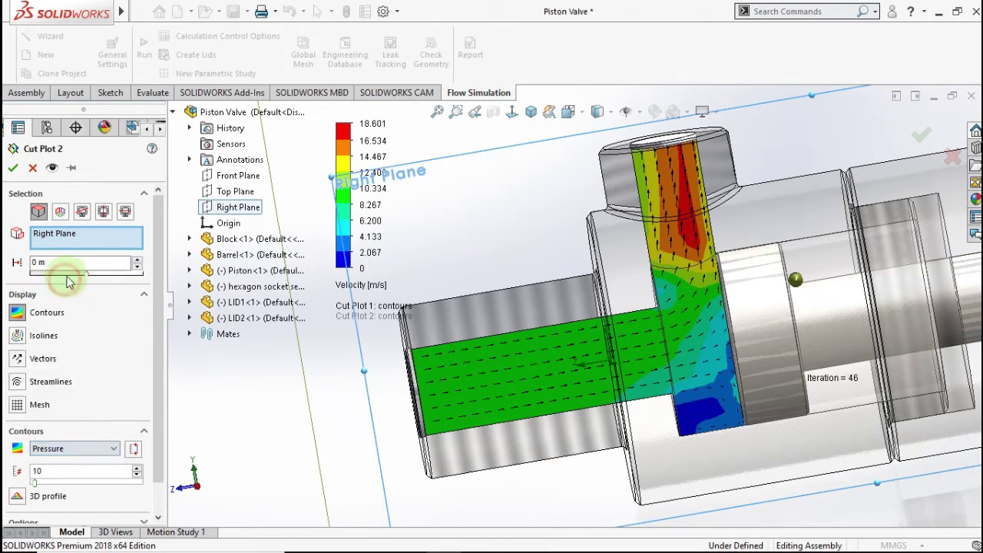
click(12, 169)
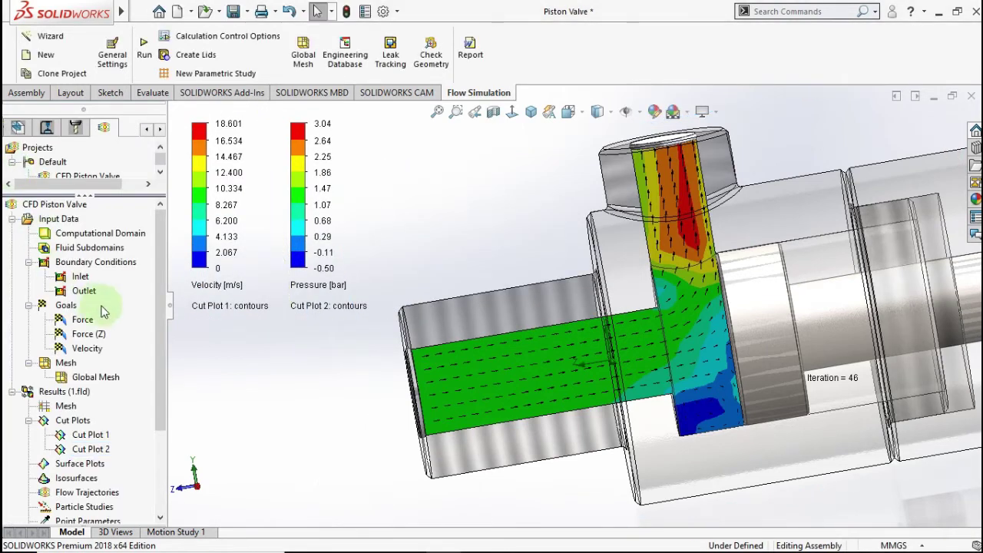
Step: Hide Cut Plot 1 and Cut Plot 2, leaving the transparent valve without contours
right_click(95, 435)
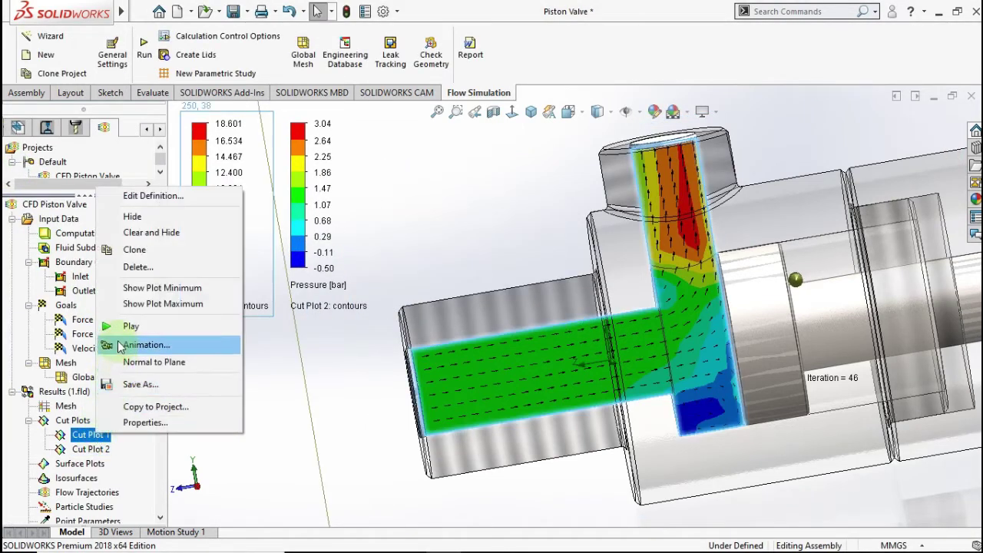
click(132, 217)
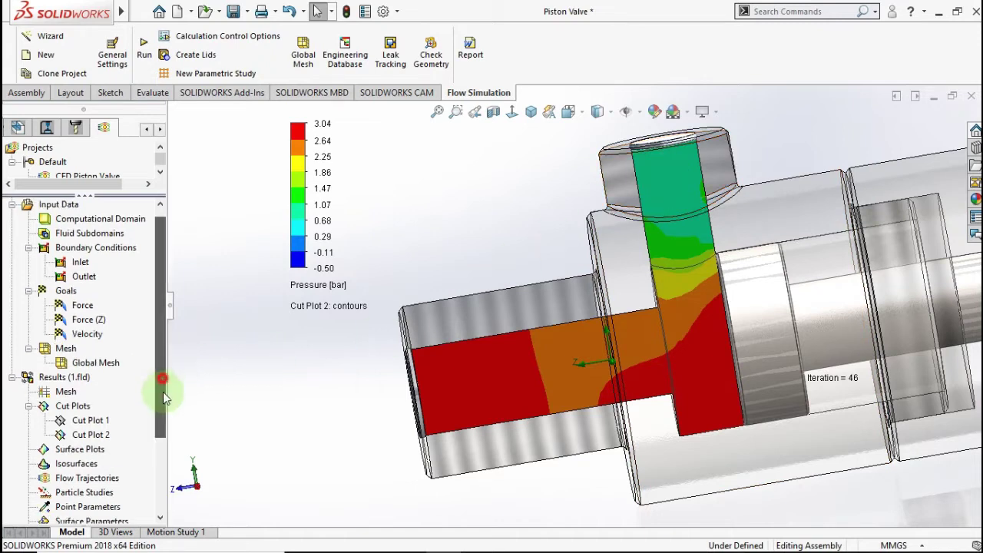
scroll(162, 391, down, 2)
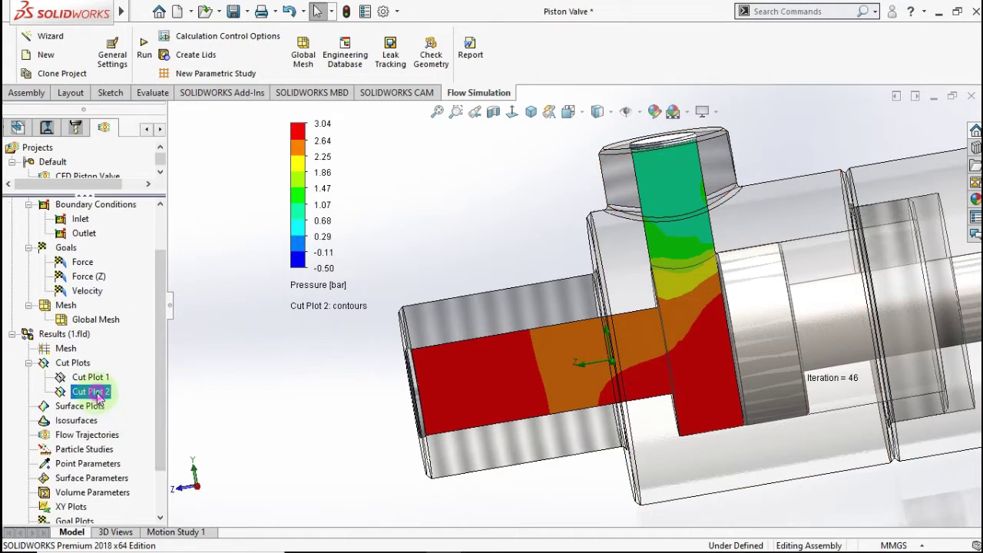
right_click(99, 394)
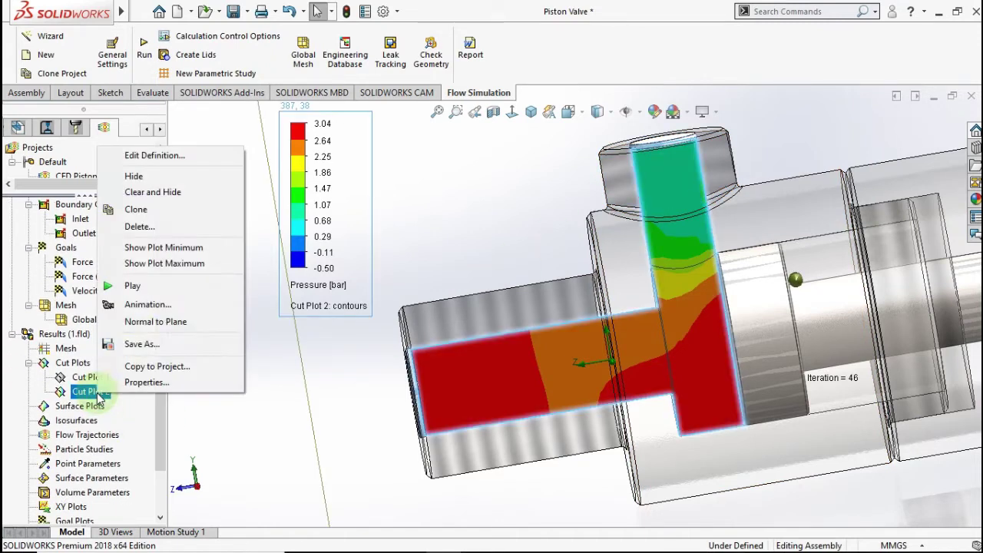
click(144, 183)
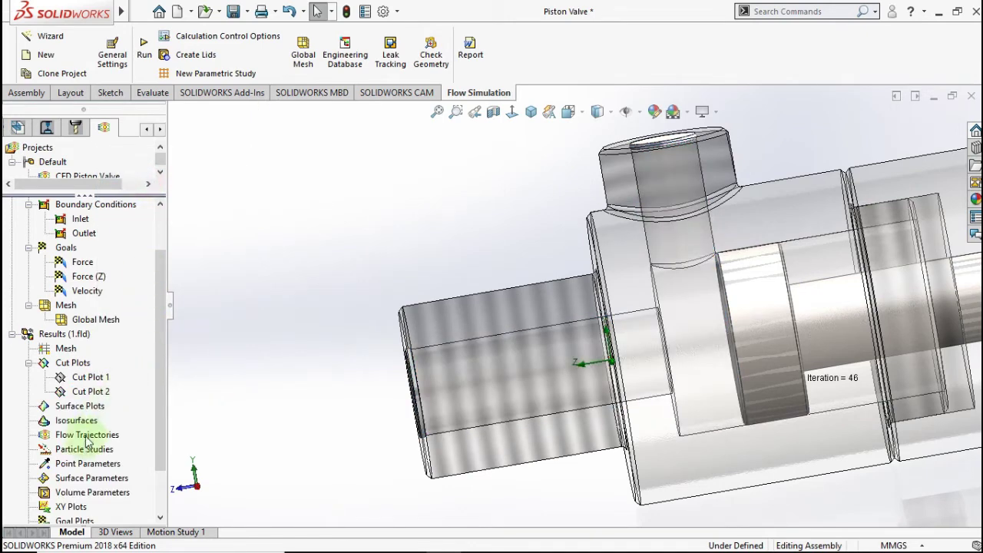
right_click(86, 436)
click(120, 443)
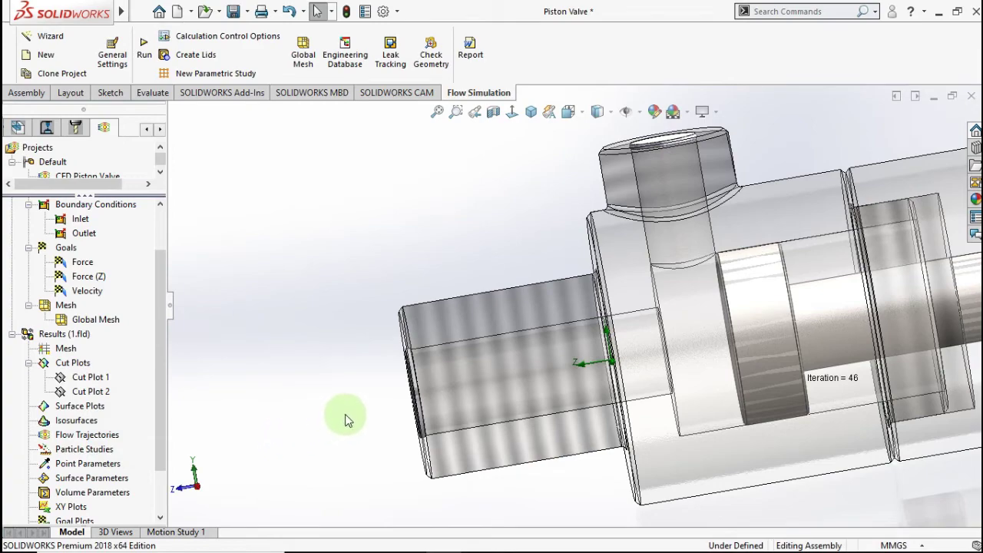
Step: Create flow trajectories from the LID1 inner face: 40 points, velocity-coloured lines with arrows
scroll(449, 386, down, 2)
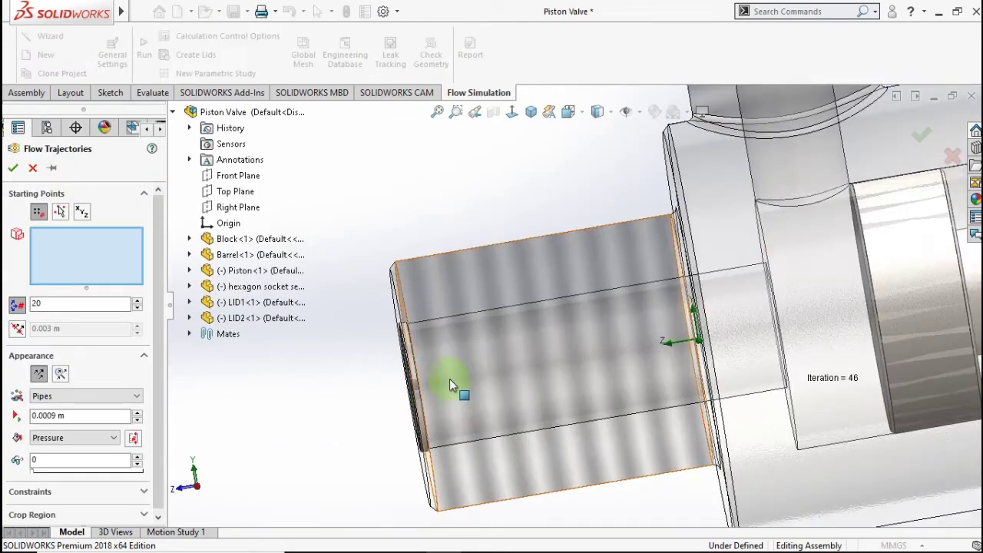
middle_drag(449, 386, 458, 393)
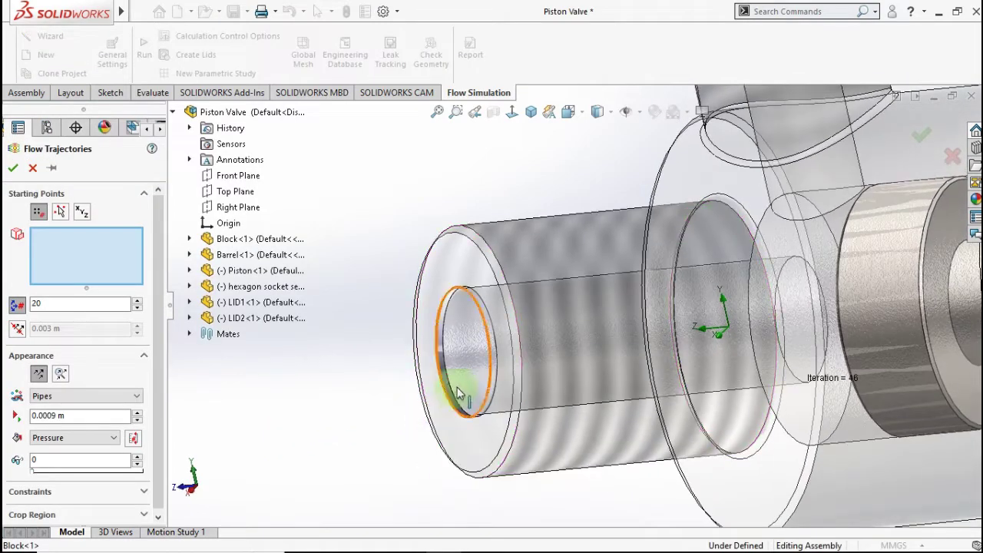
click(470, 374)
text(4)
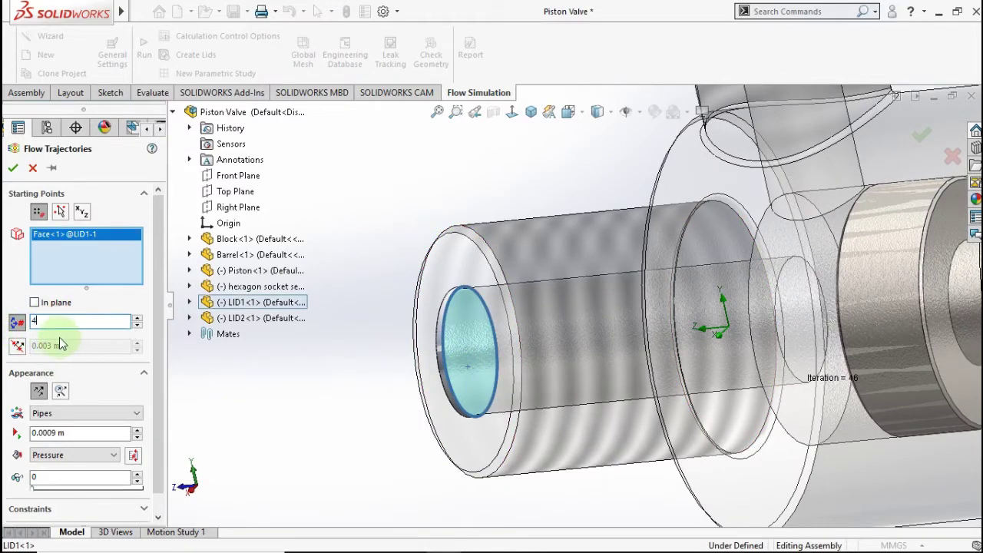
text(0)
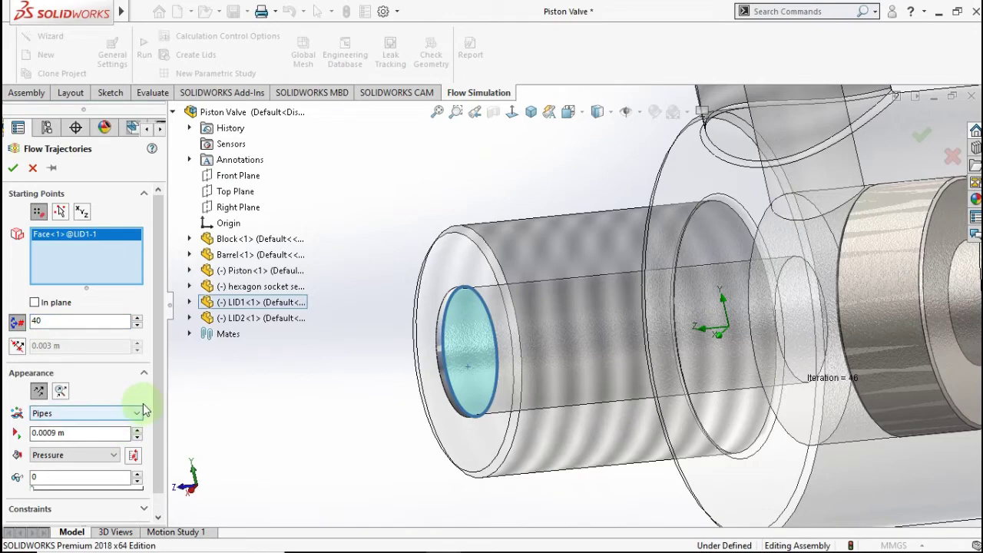
scroll(161, 405, down, 1)
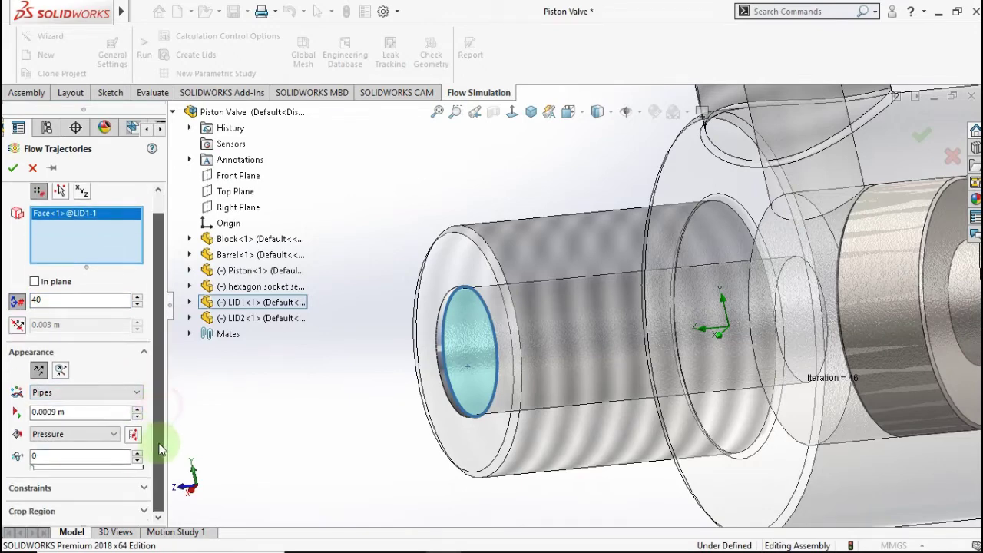
click(114, 434)
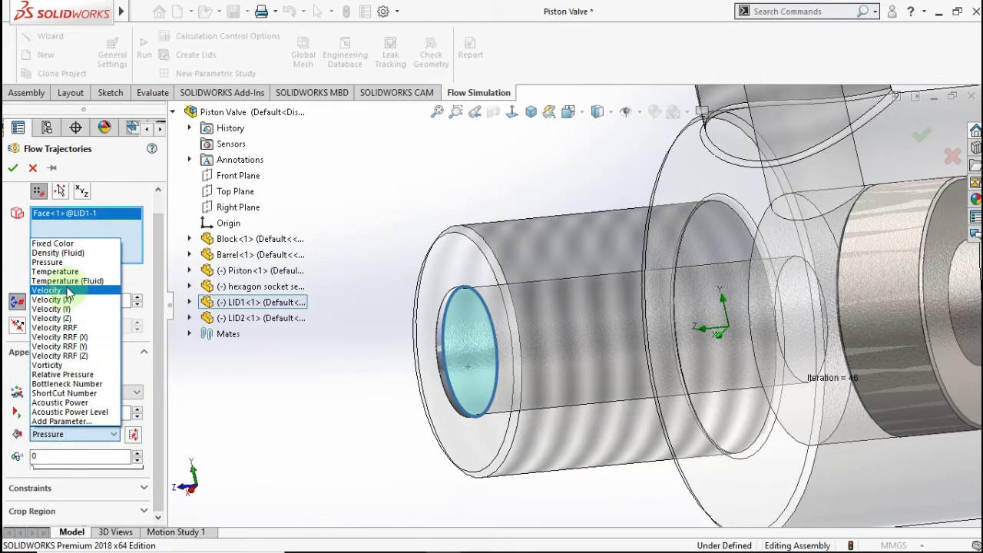
click(67, 290)
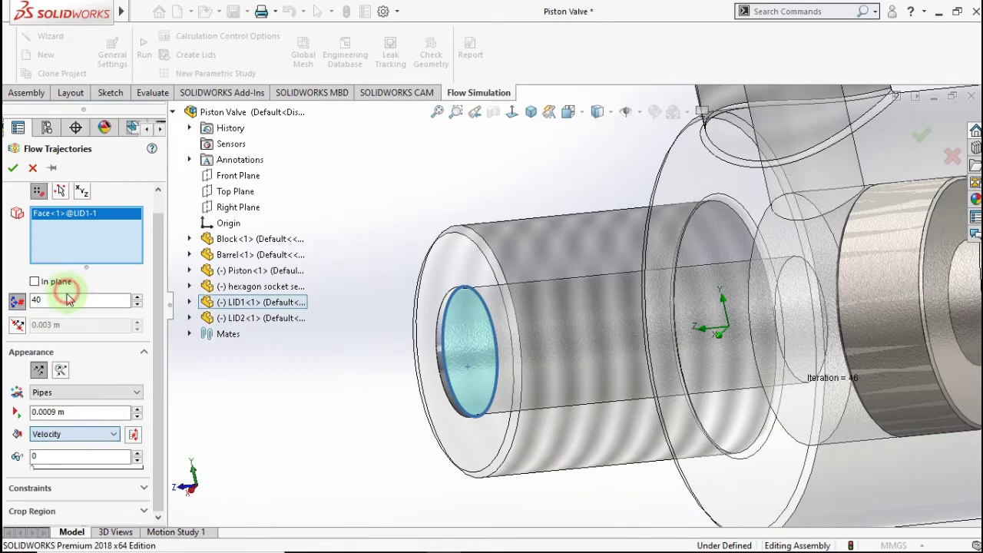
click(123, 394)
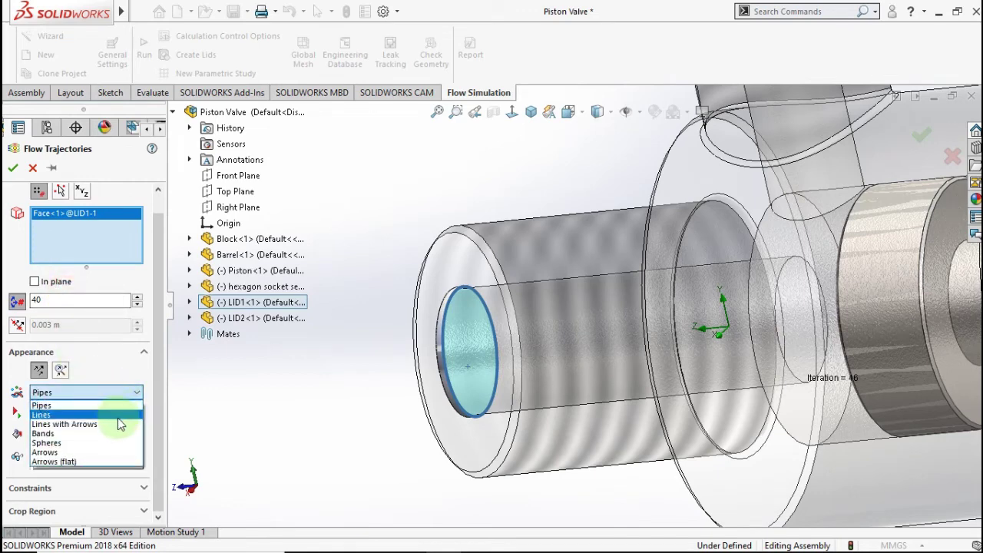
click(121, 424)
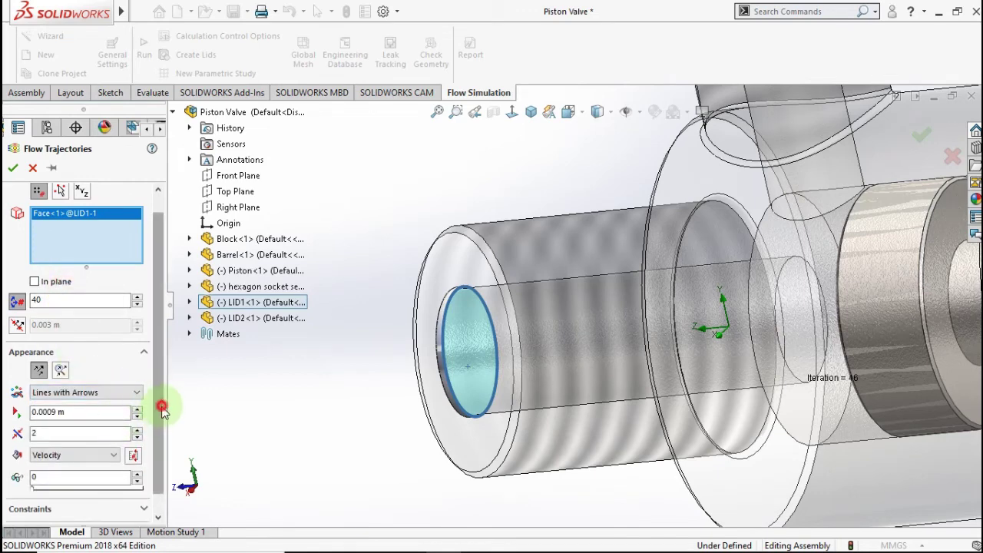
drag(161, 407, 153, 381)
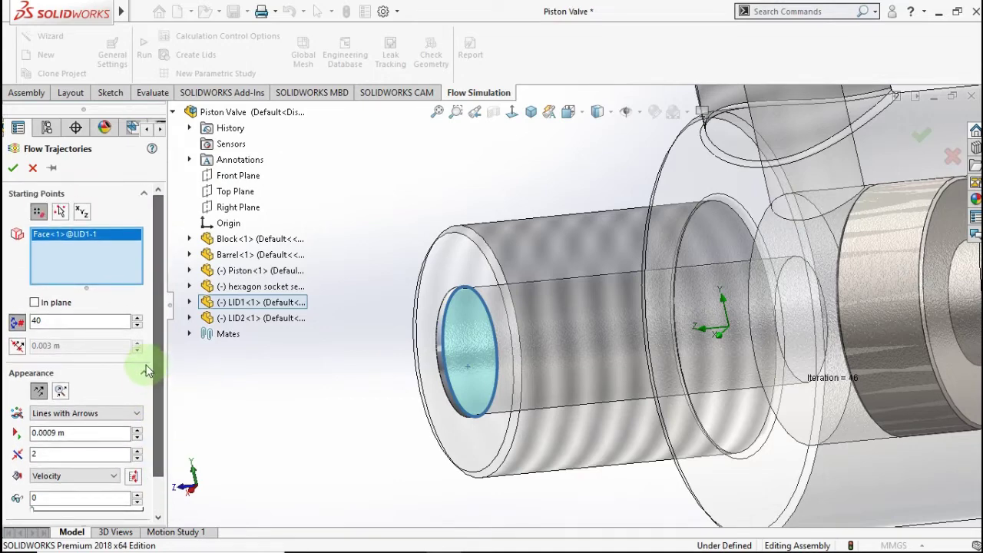
click(12, 172)
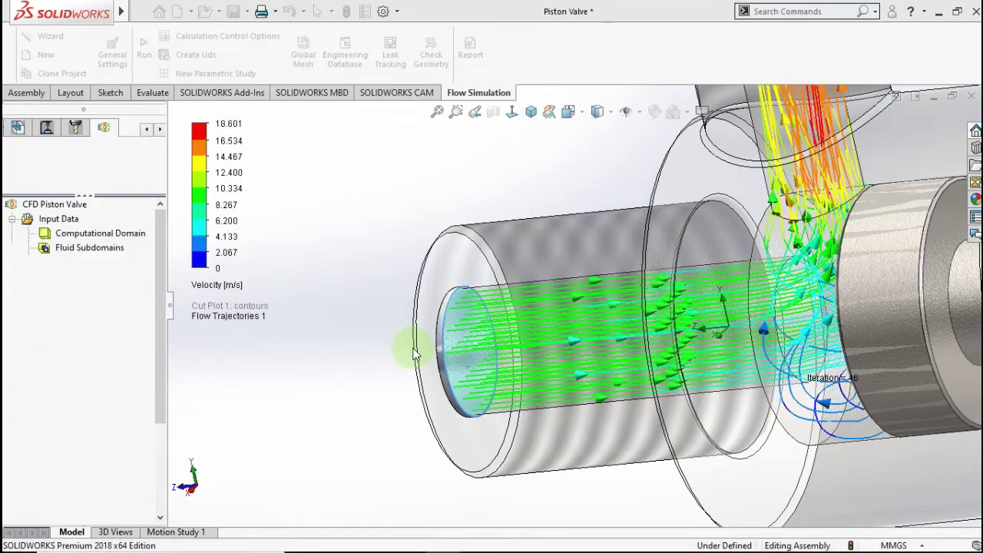
Step: Zoom around the valve and play the Flow Trajectories 1 animation
scroll(415, 355, up, 2)
scroll(449, 351, up, 2)
scroll(449, 351, up, 2)
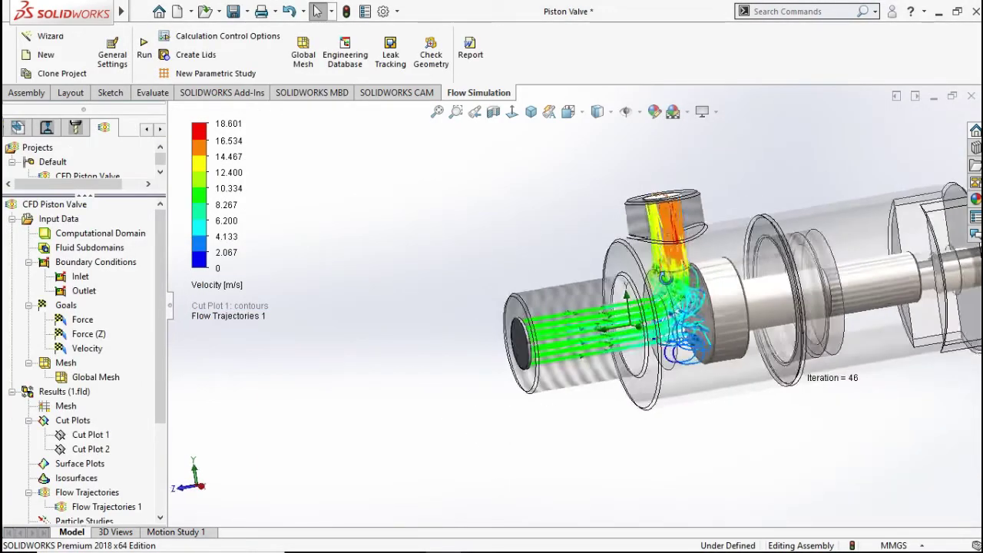
scroll(652, 329, down, 2)
scroll(653, 329, down, 2)
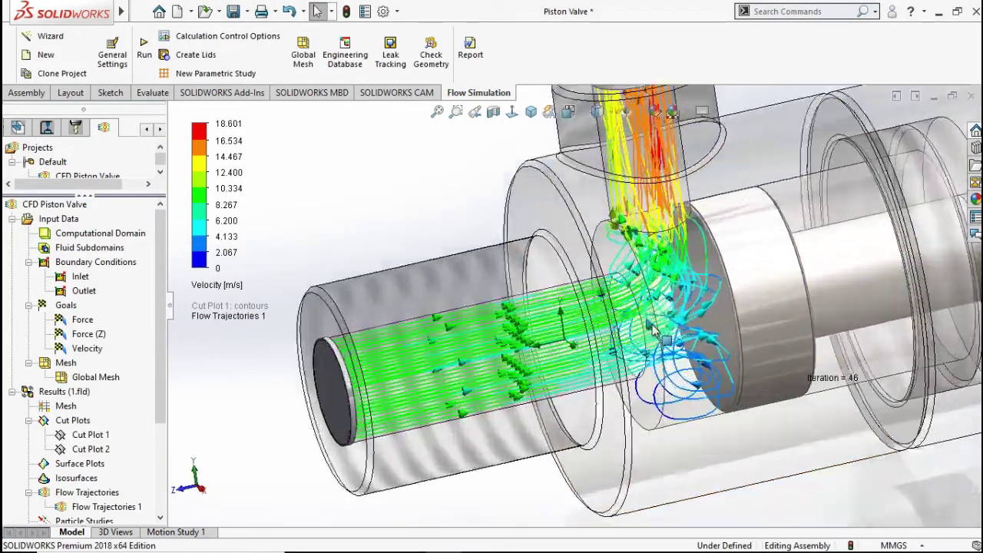
scroll(629, 269, up, 2)
scroll(612, 221, up, 1)
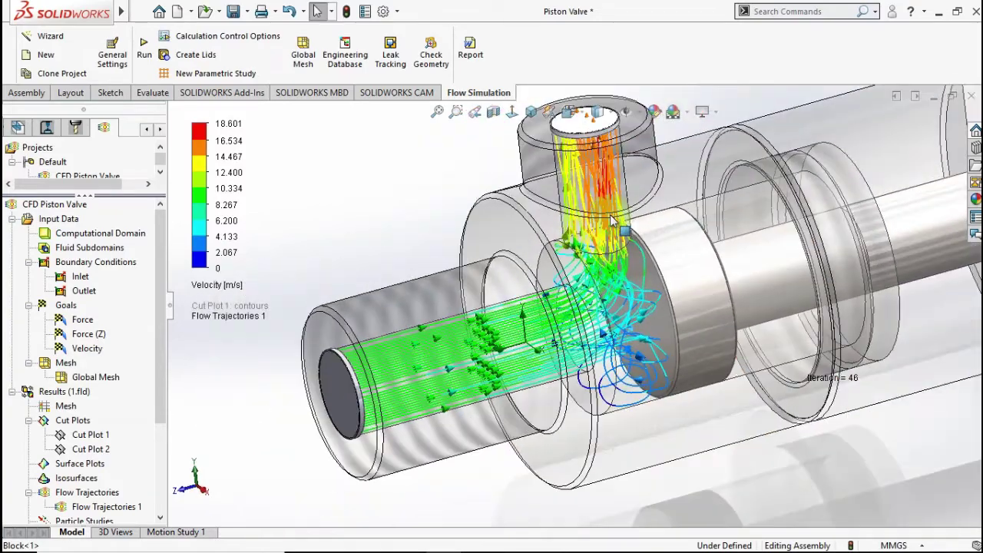
scroll(612, 221, down, 2)
scroll(587, 393, up, 2)
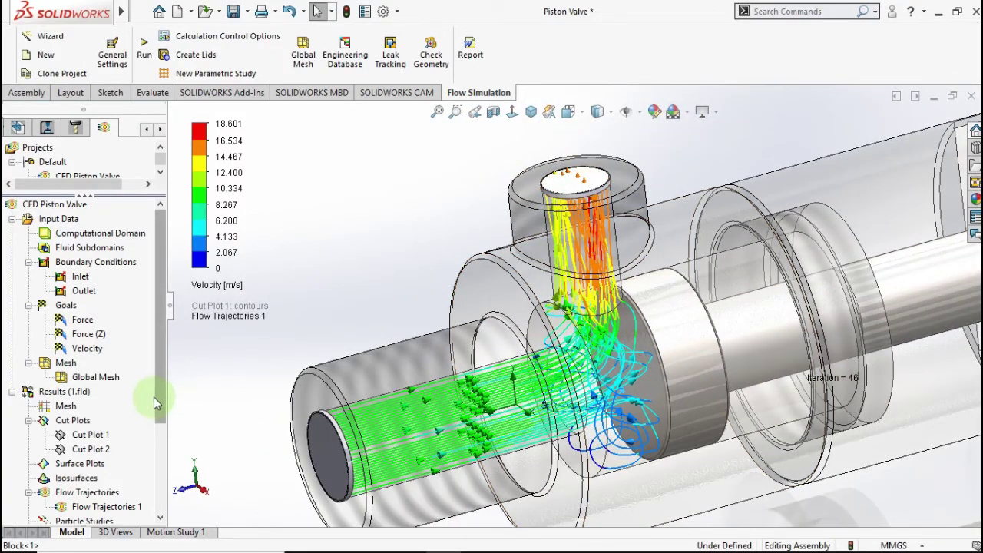
scroll(153, 397, down, 2)
scroll(150, 415, down, 1)
right_click(117, 393)
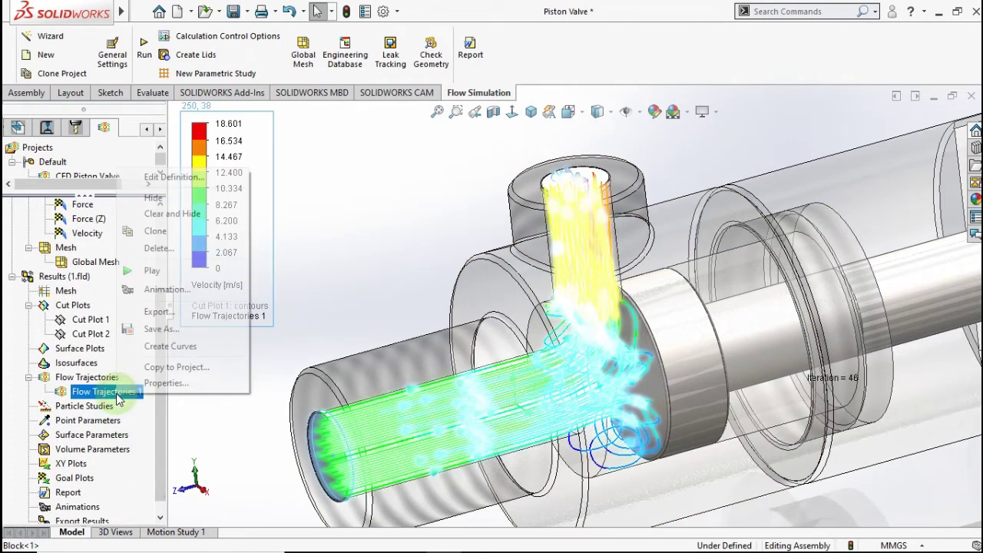
click(169, 270)
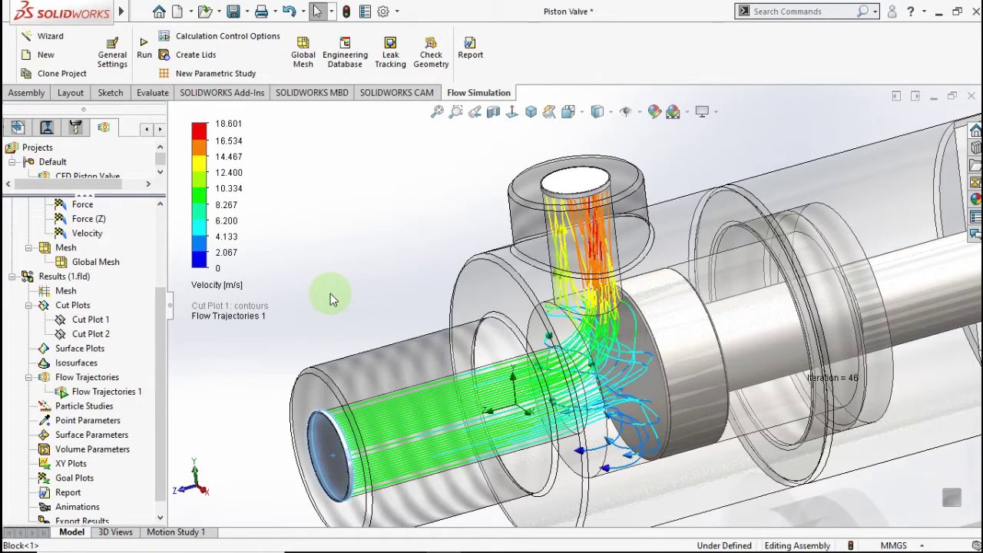
Step: Stop the trajectory playback and view the whole valve isometrically
right_click(105, 392)
click(139, 265)
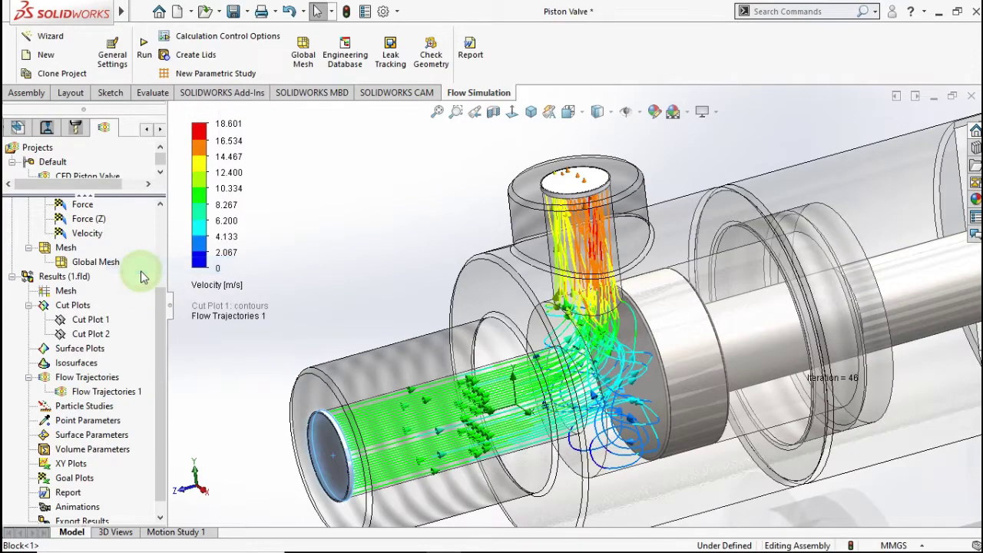
click(384, 300)
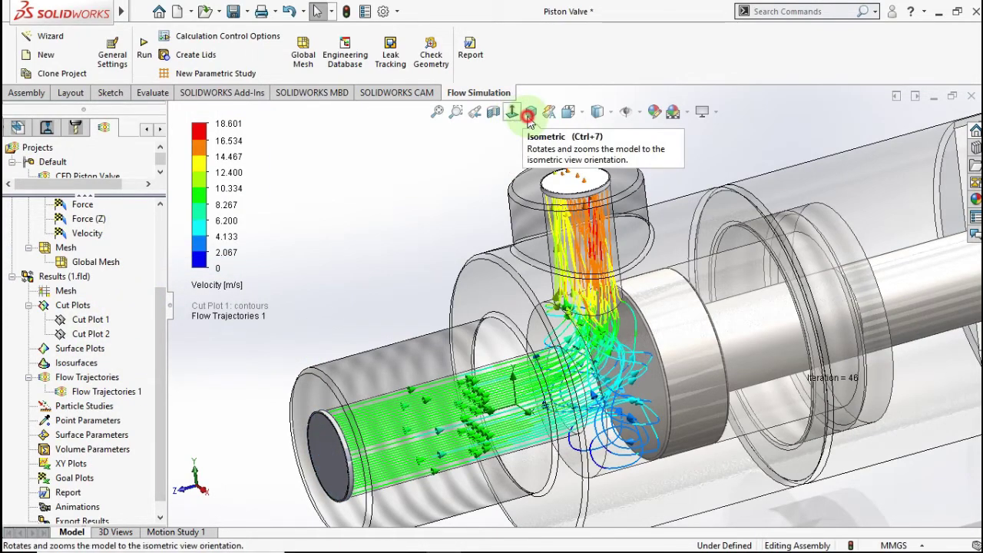
click(531, 113)
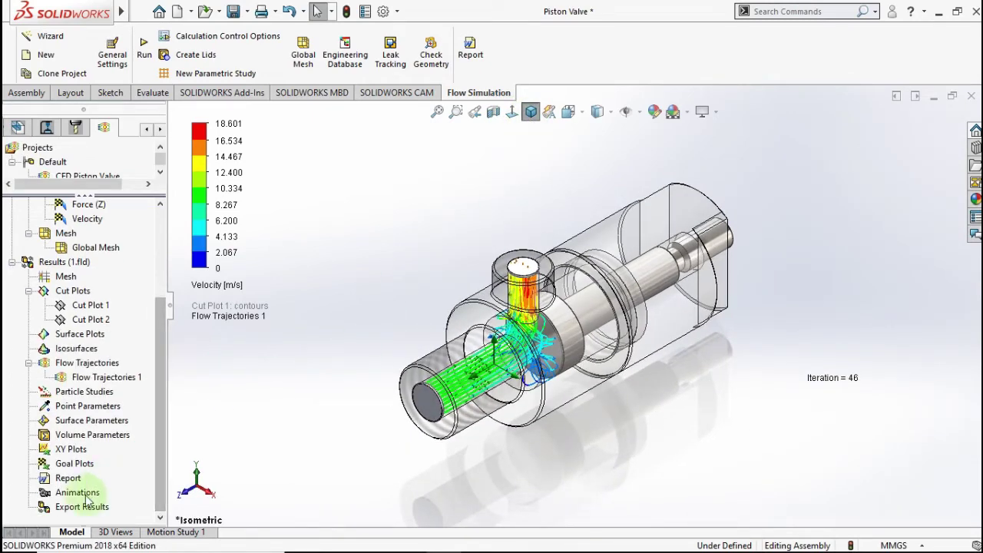
Step: Insert Goal Plot 1 with all goals (Force, Force (Z), Velocity) versus iterations
right_click(71, 464)
click(115, 473)
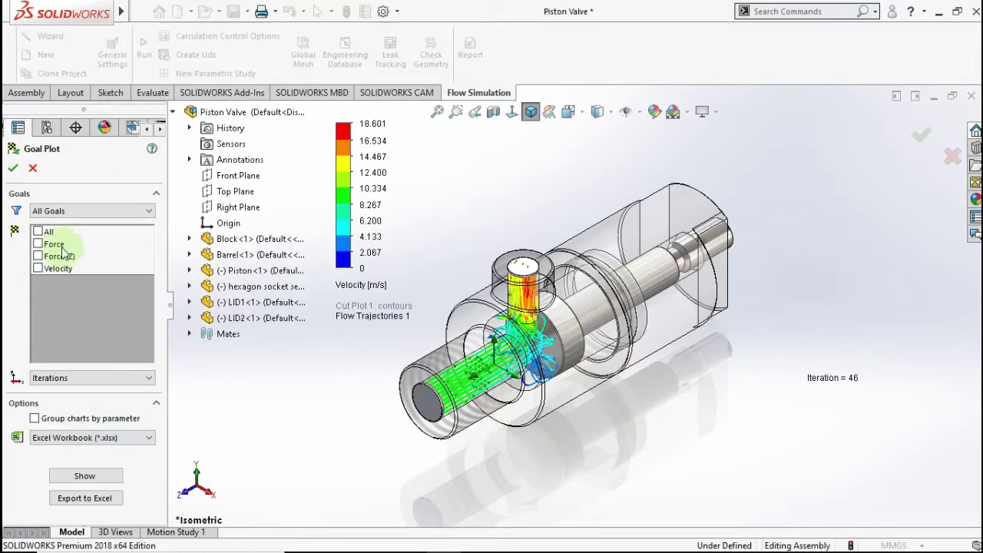
click(48, 231)
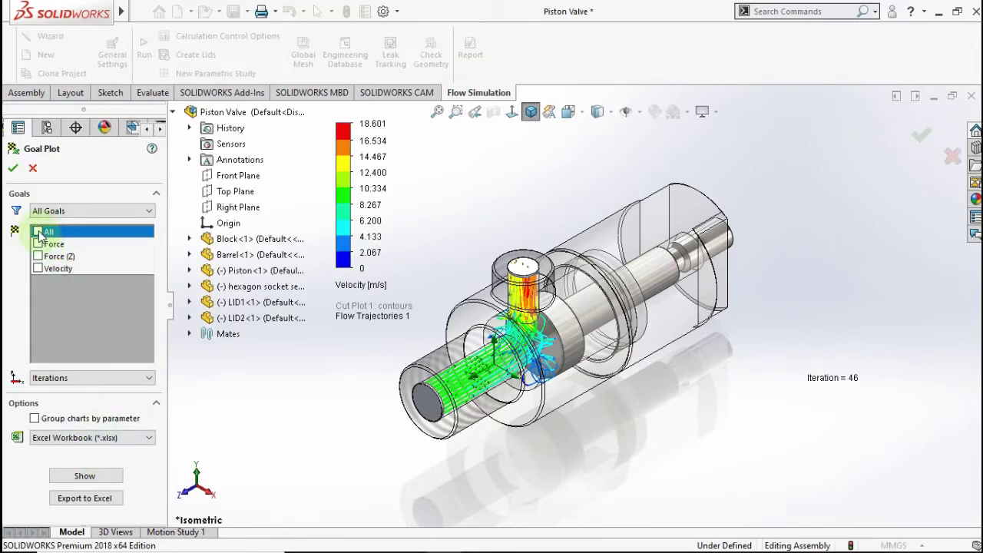
click(84, 475)
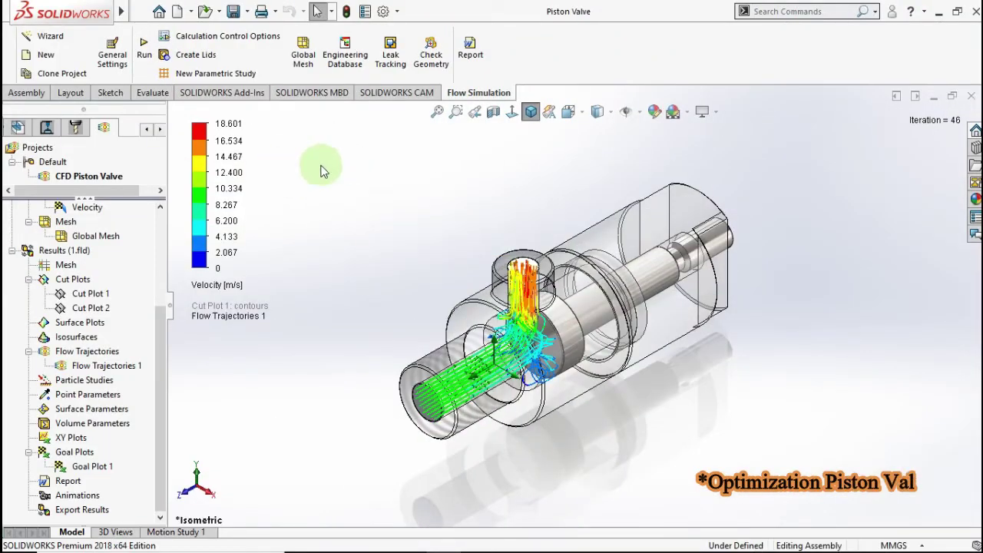
Step: Create a new parametric study with the Goal Optimization study type
click(255, 12)
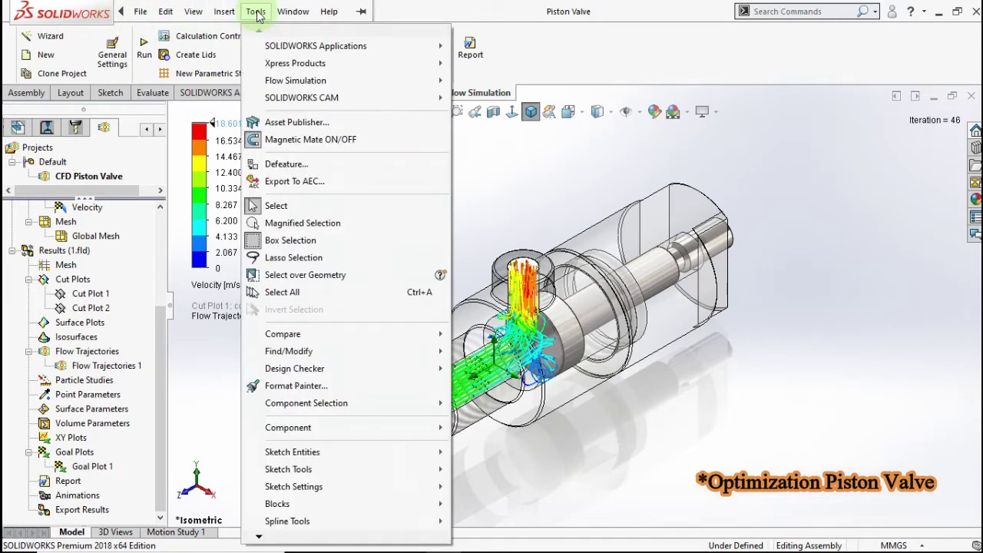
mouse_move(295, 81)
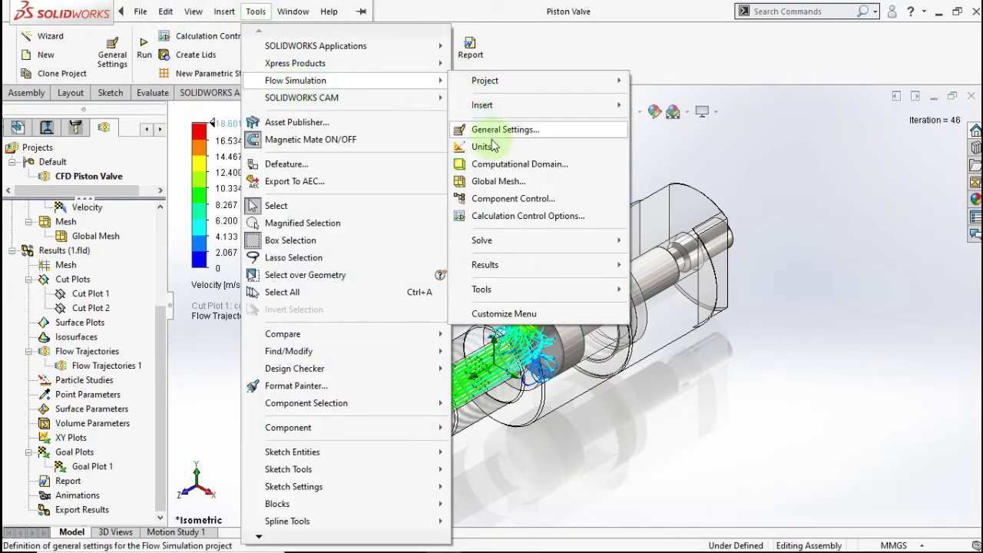
mouse_move(482, 241)
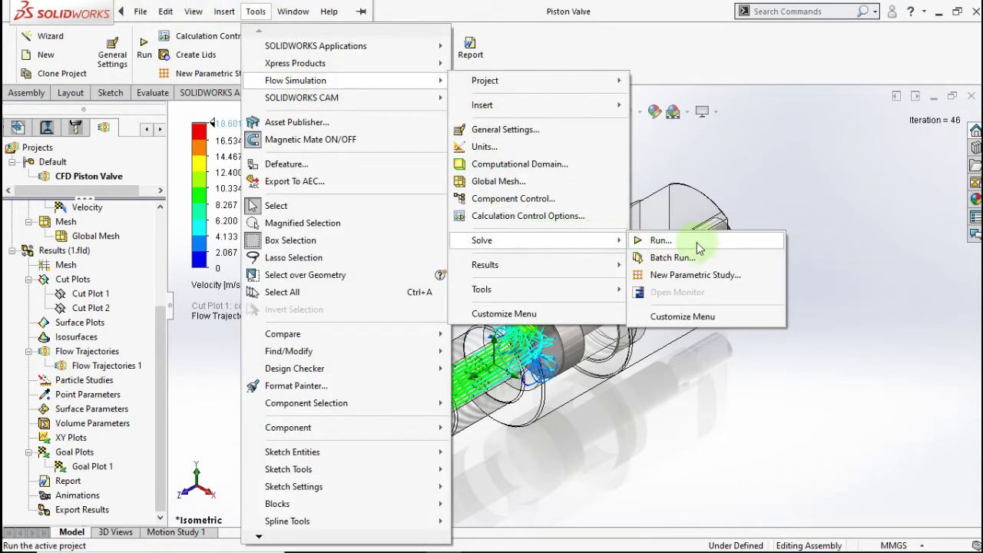
click(695, 274)
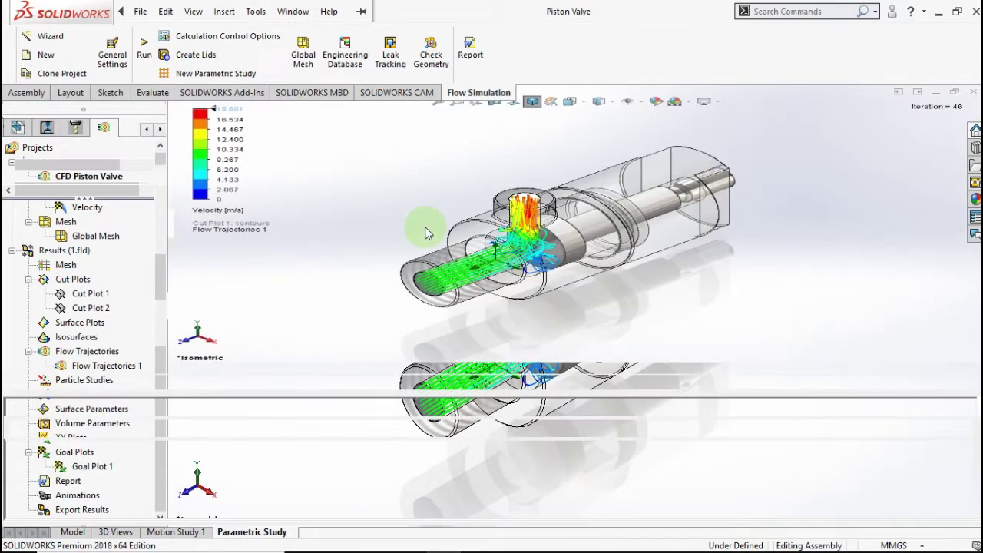
drag(462, 366, 461, 273)
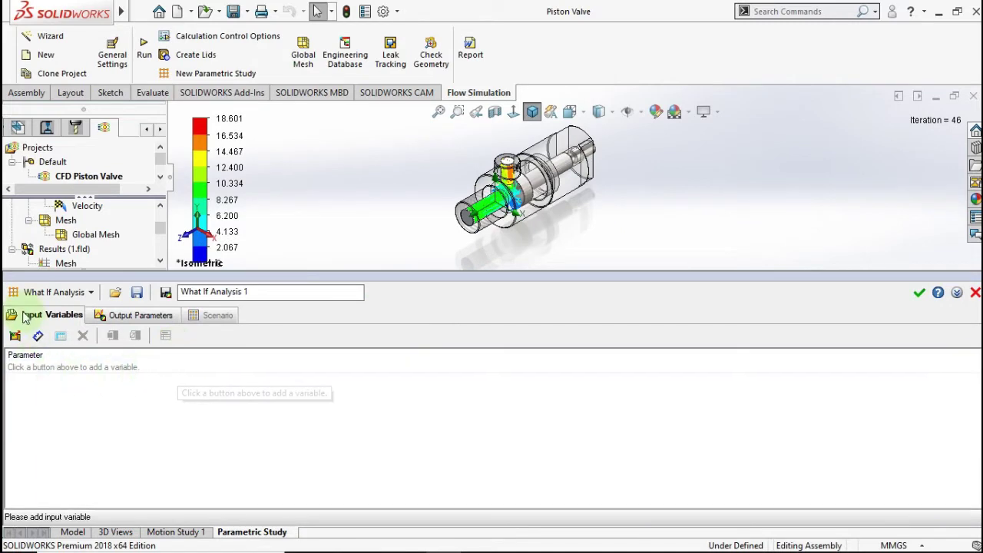
click(77, 292)
click(70, 331)
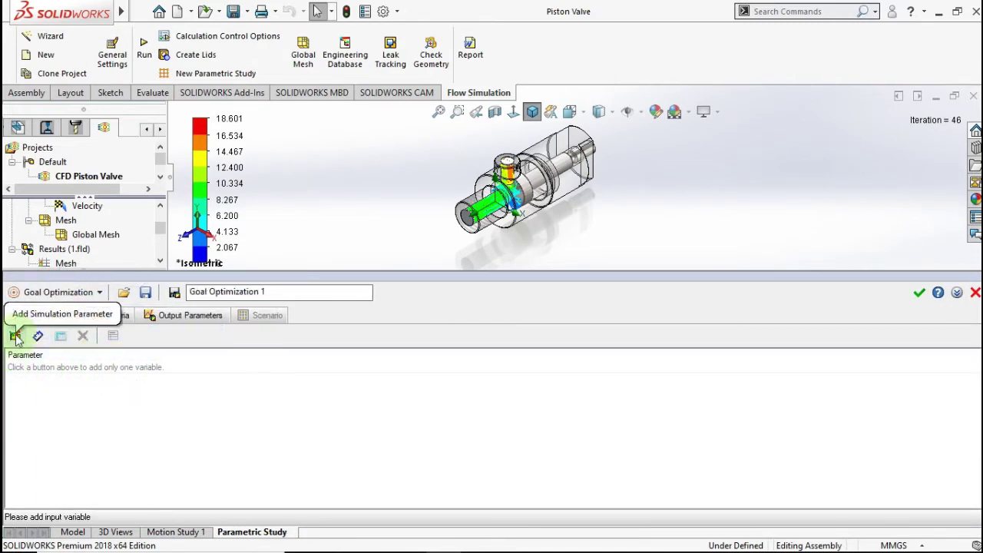
Step: Add the Distance1 mate dimension D1@Distance1 from the assembly tree as an input variable
click(39, 336)
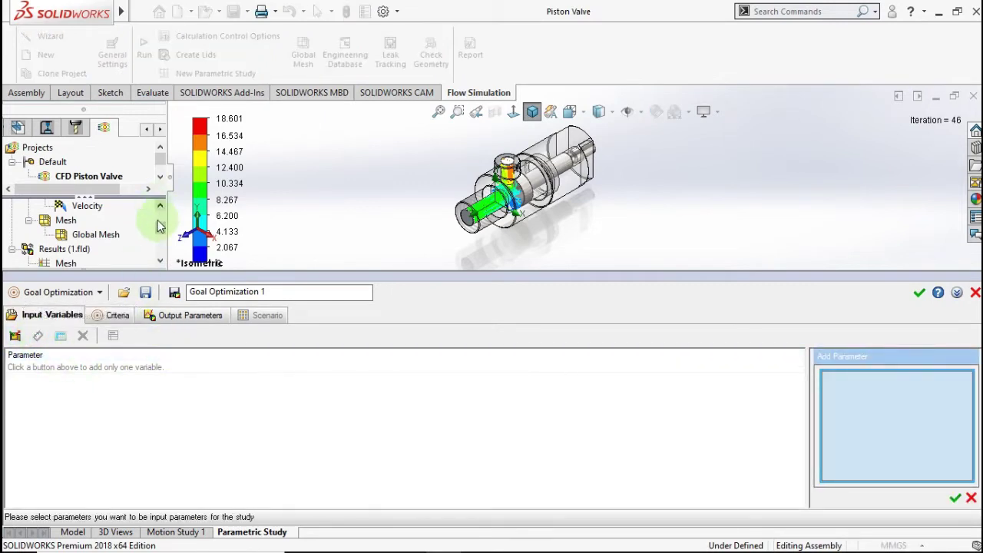
click(150, 132)
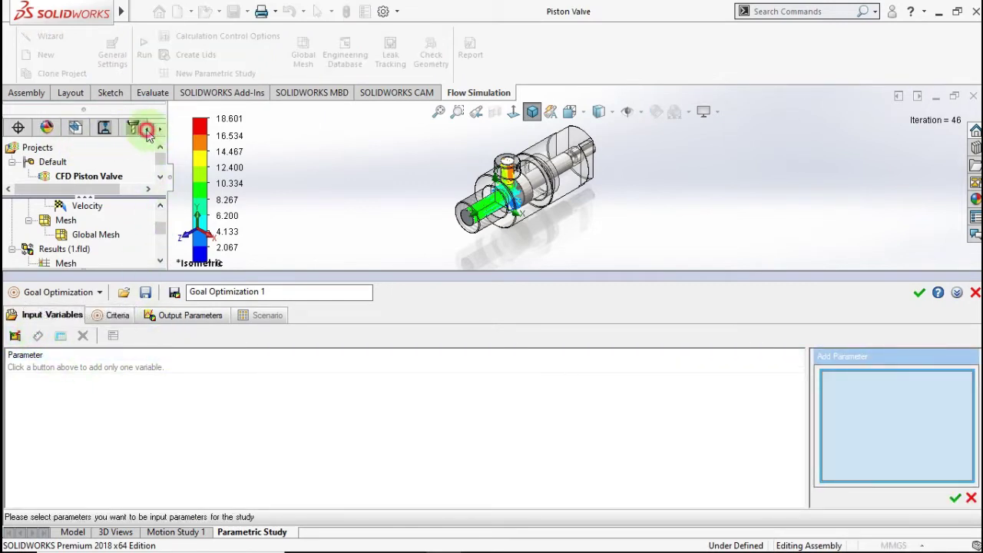
click(19, 128)
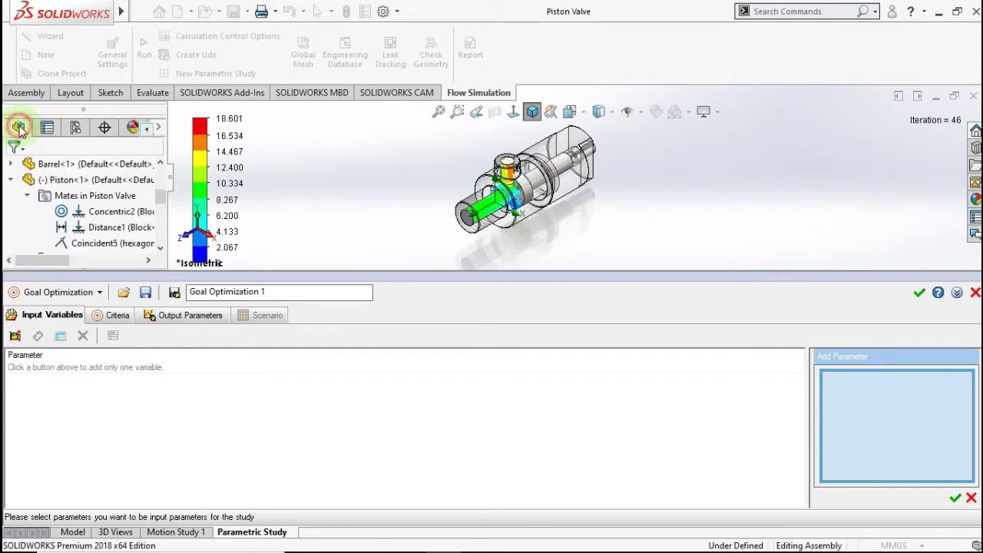
click(104, 228)
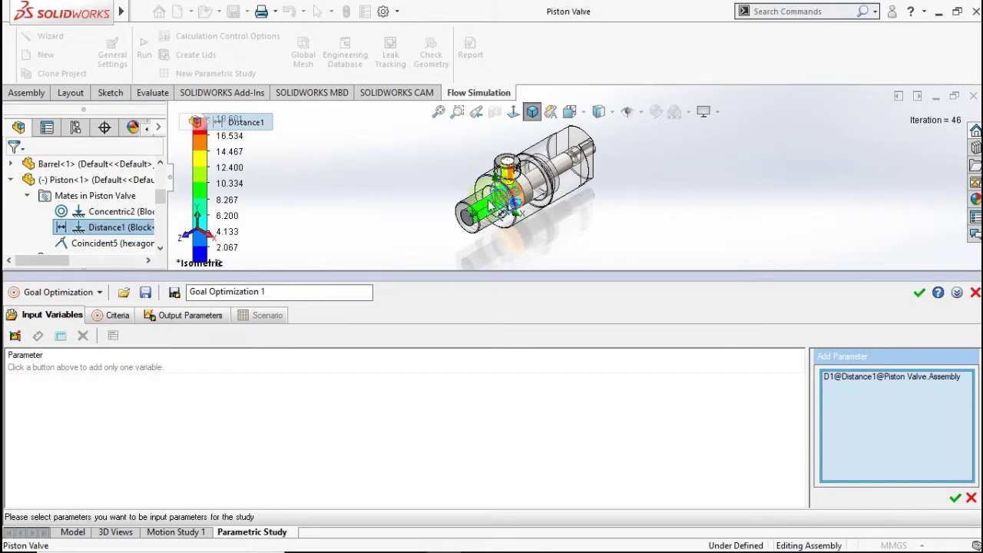
scroll(538, 203, down, 2)
scroll(530, 209, down, 3)
scroll(523, 216, down, 3)
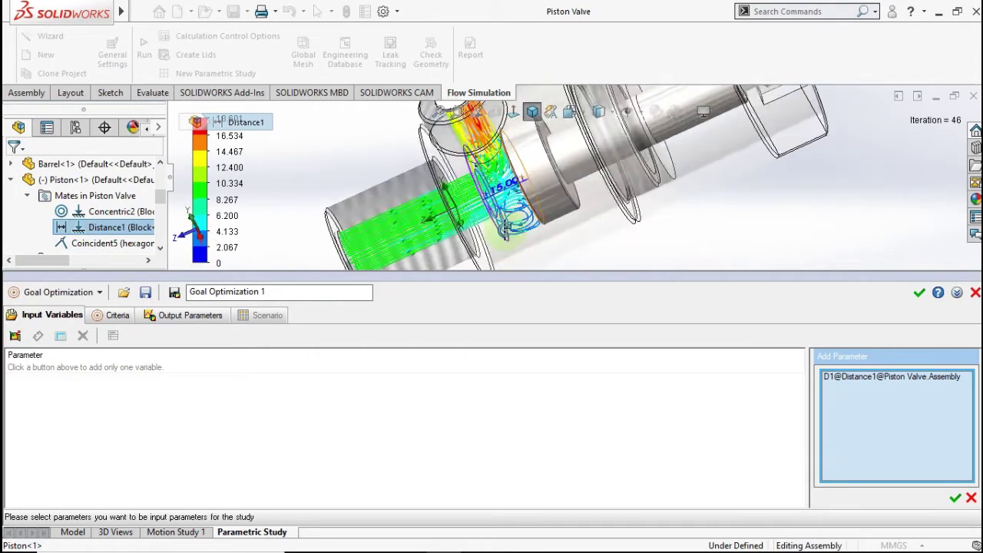
scroll(514, 225, down, 2)
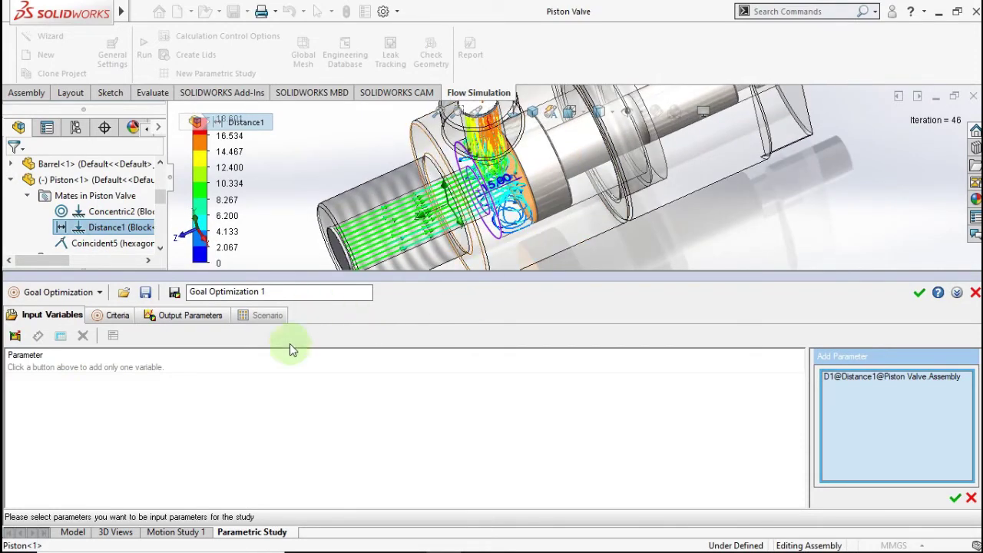
click(954, 497)
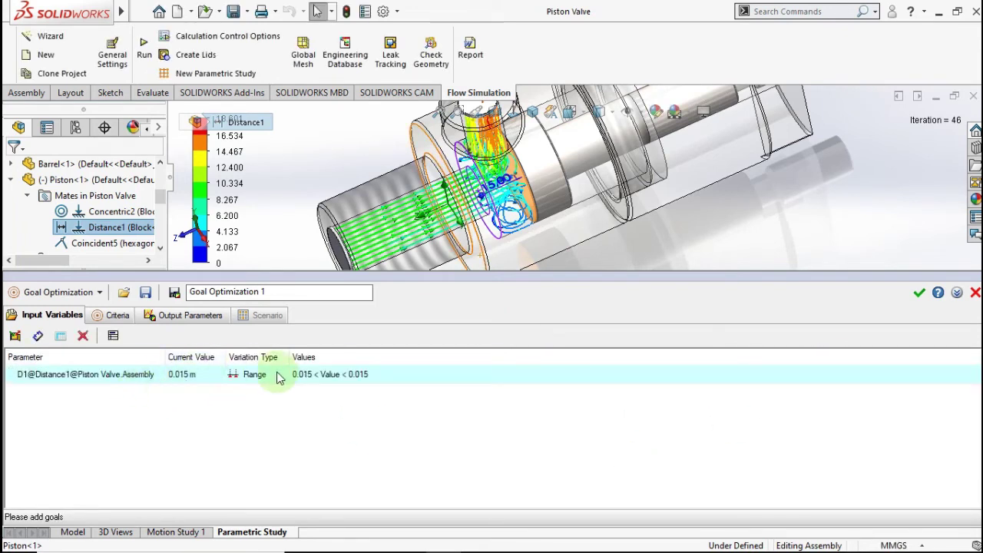
Step: Set the D1@Distance1 variation range to 0.003–0.015 m
right_click(302, 375)
click(330, 382)
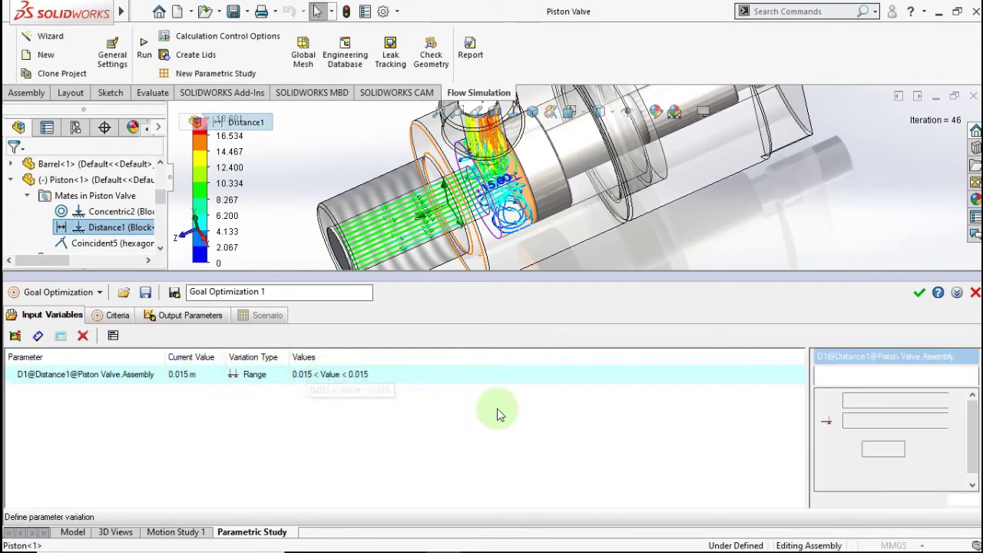
click(858, 399)
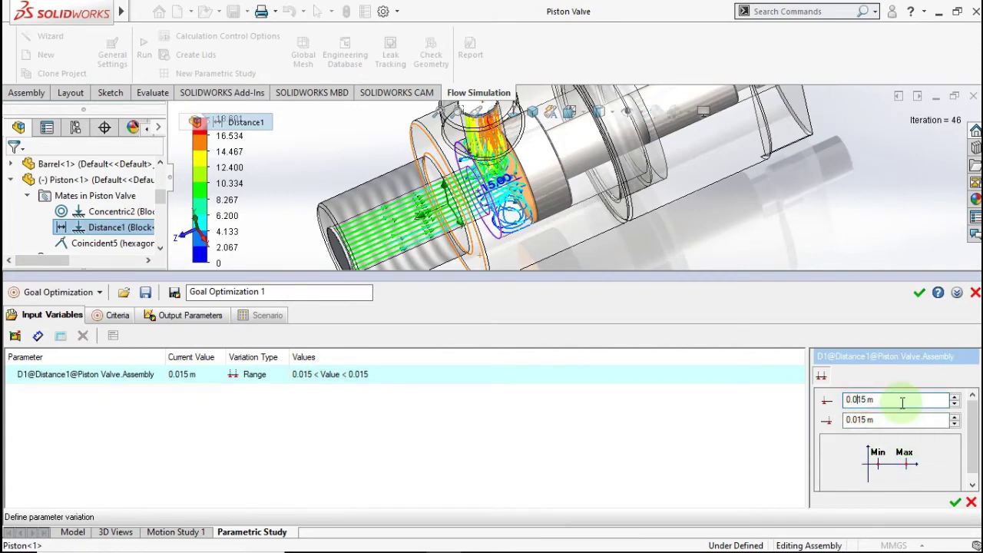
text(03)
click(954, 502)
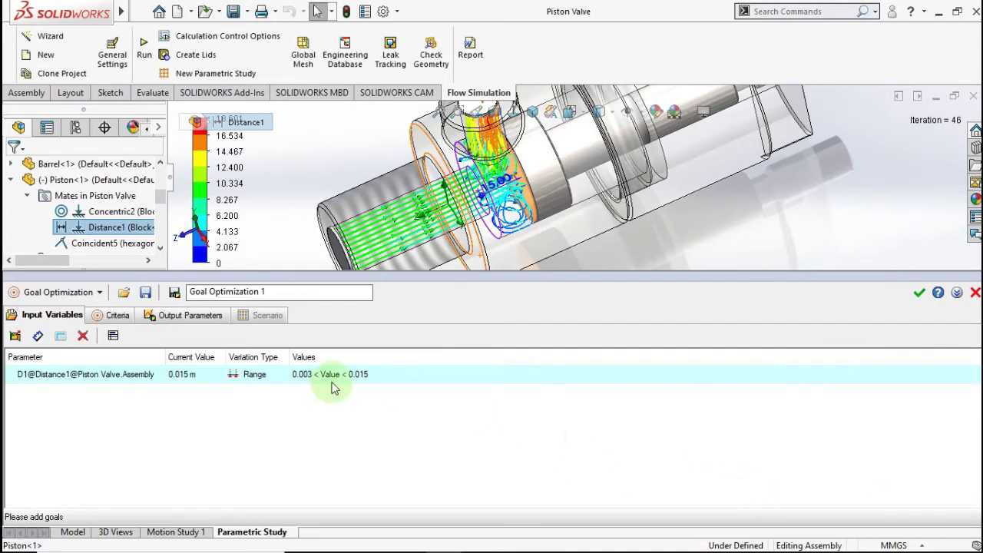
Step: Add the Force goal as the optimization criterion
click(100, 317)
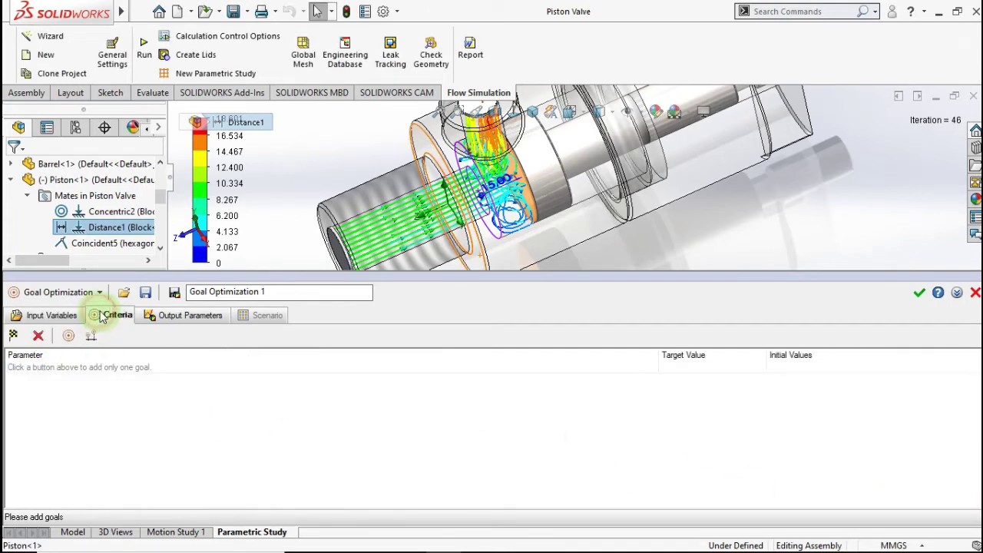
click(13, 336)
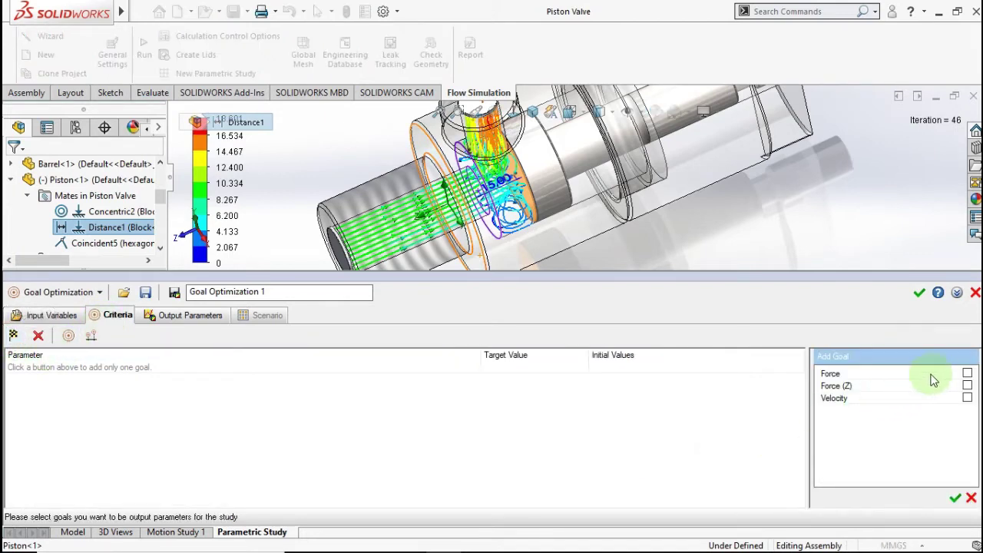
click(954, 498)
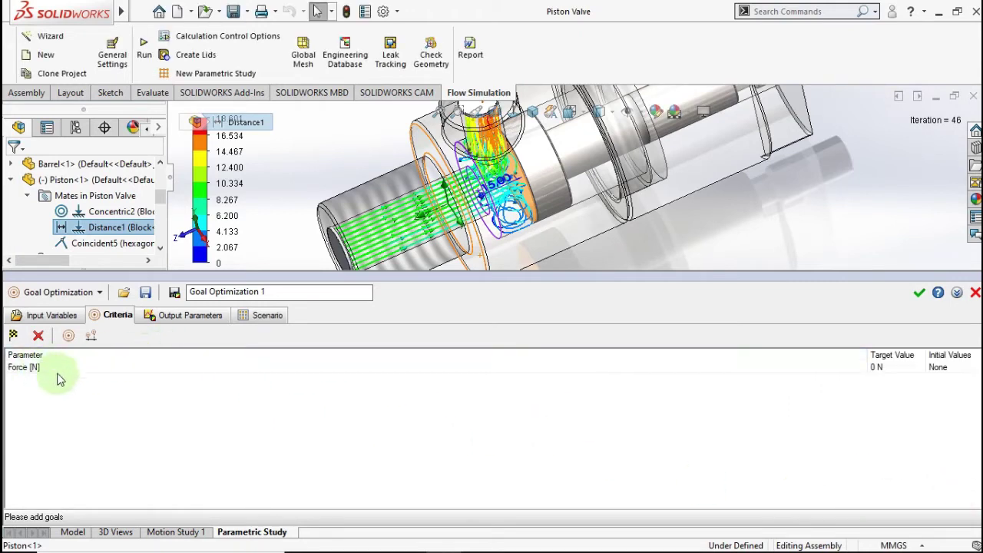
Step: Add the Force goal as the study's output parameter
click(157, 316)
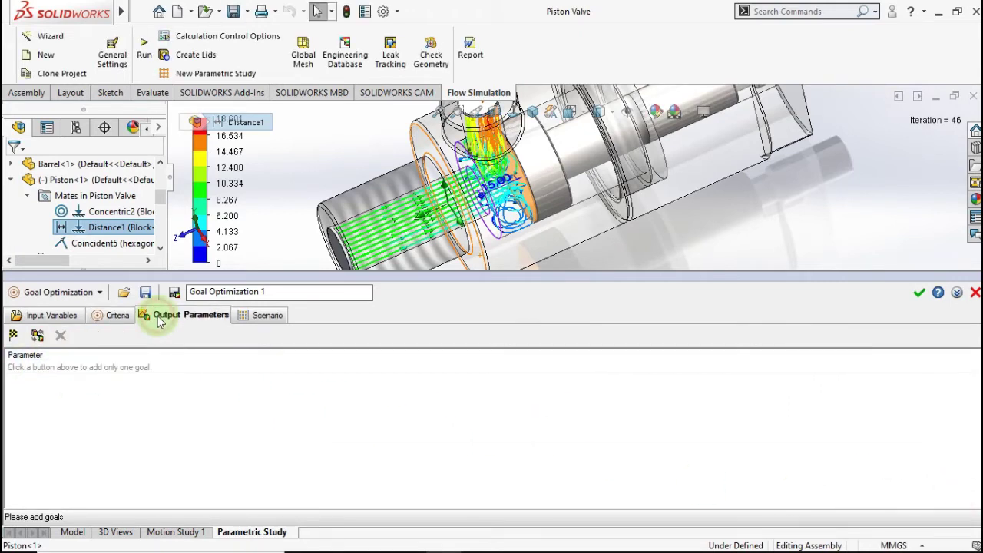
click(13, 335)
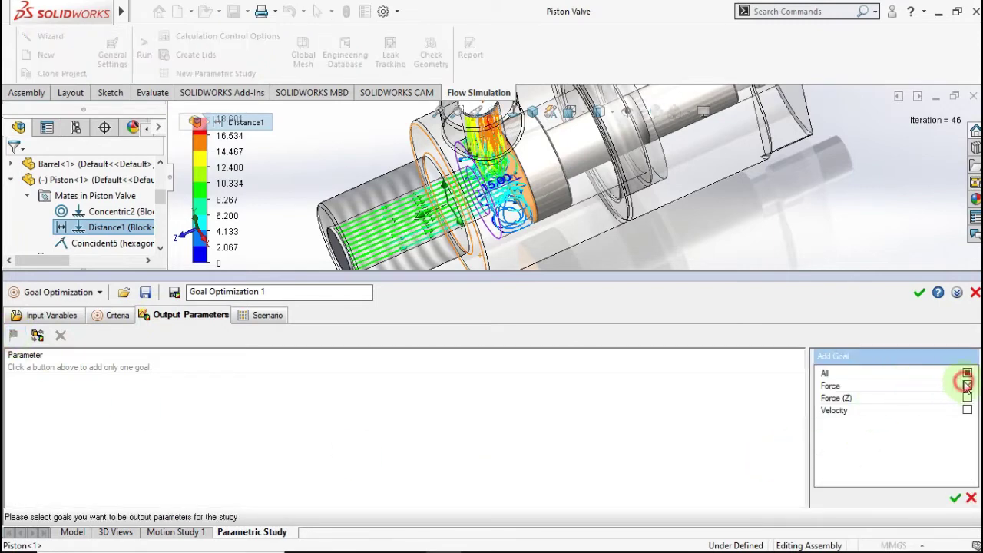
click(954, 497)
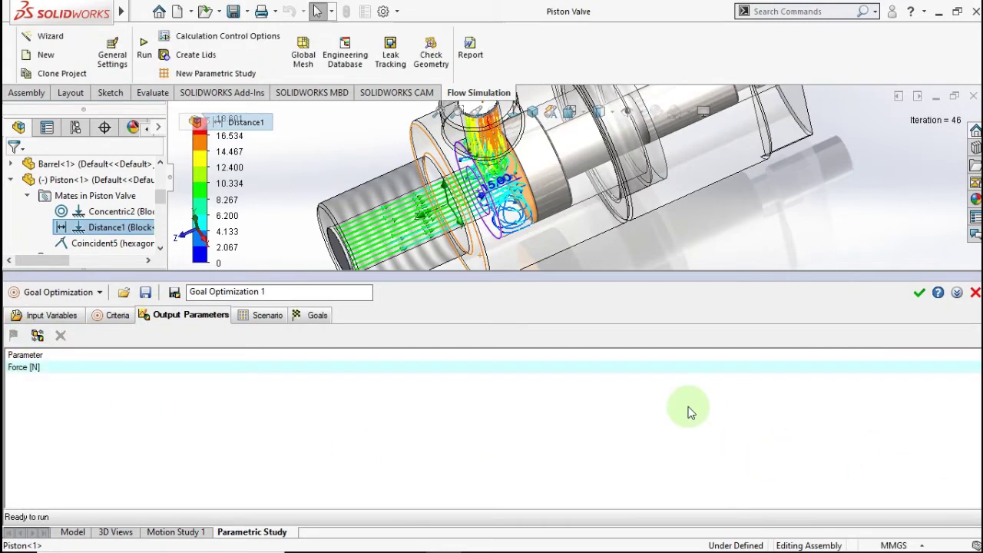
Step: Set the scenario's maximum number of calculations to 10
click(266, 317)
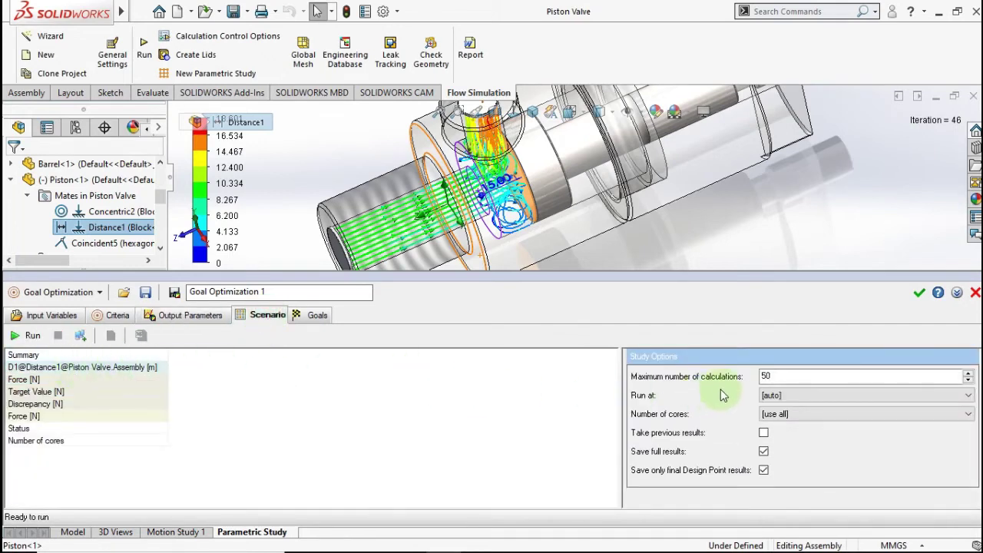
double_click(766, 376)
text(10)
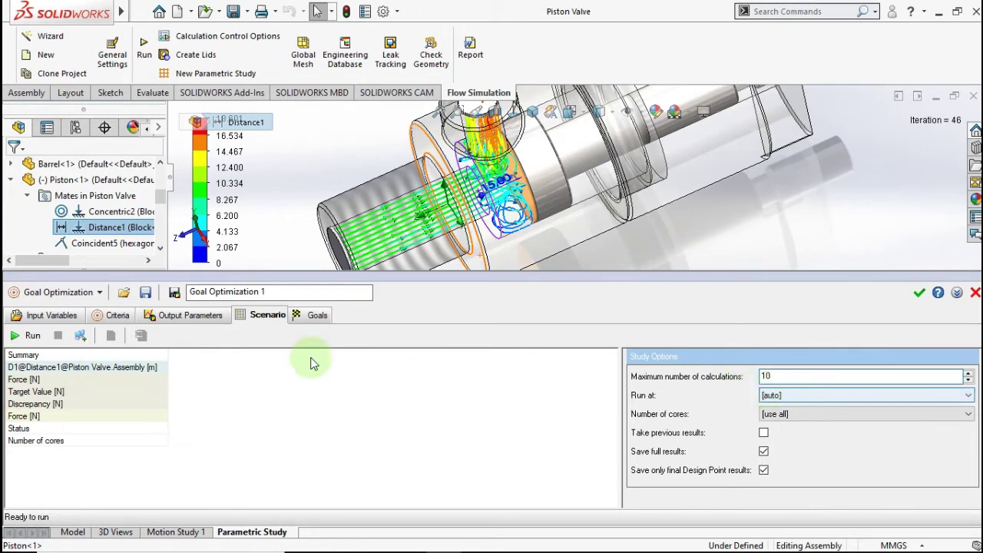
click(156, 325)
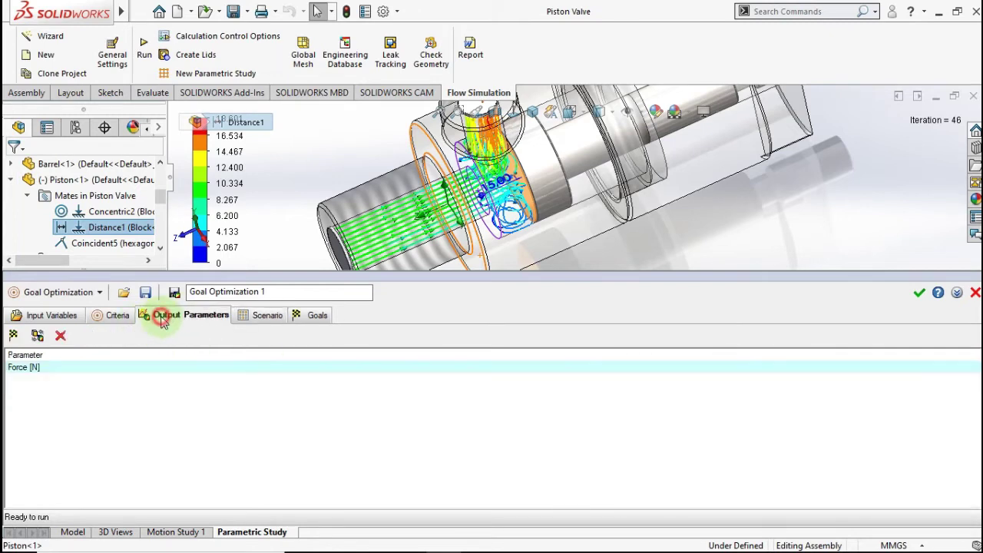
click(75, 367)
Step: Set the Force [N] criterion's target value to 230 N
click(110, 316)
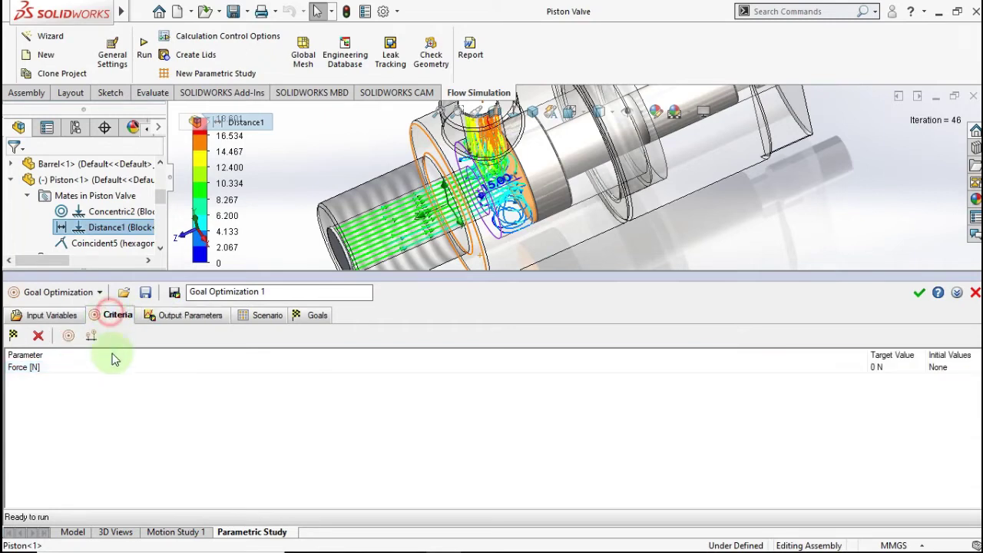
click(115, 367)
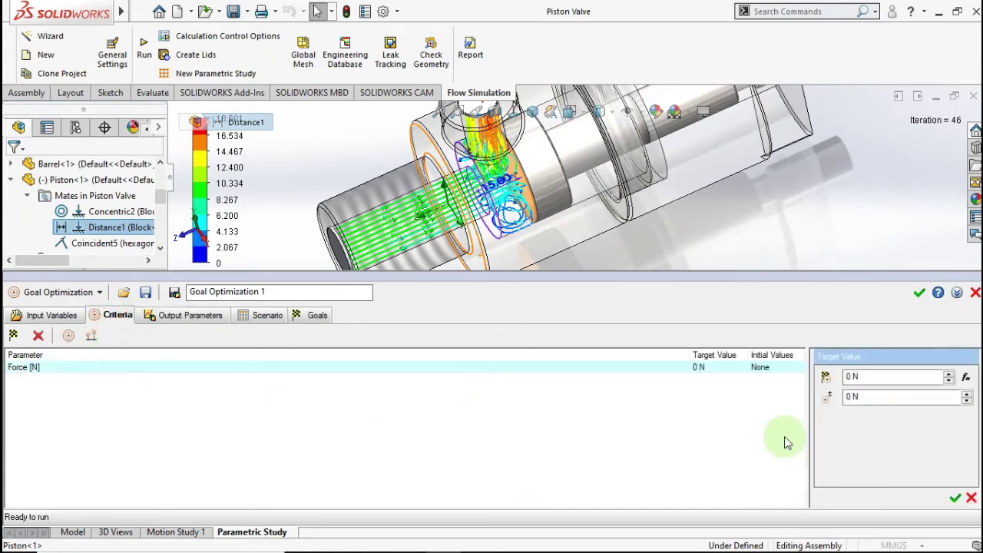
double_click(851, 376)
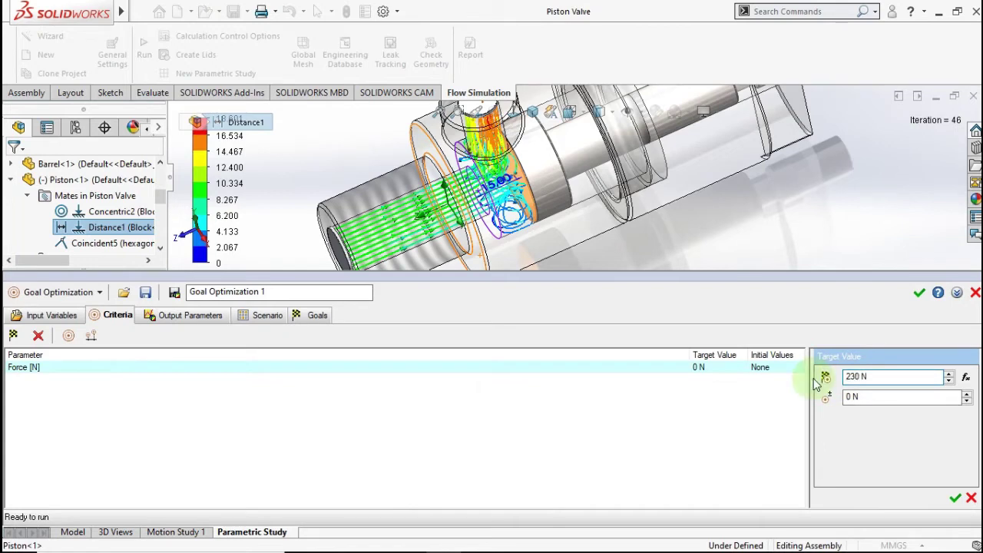
double_click(851, 397)
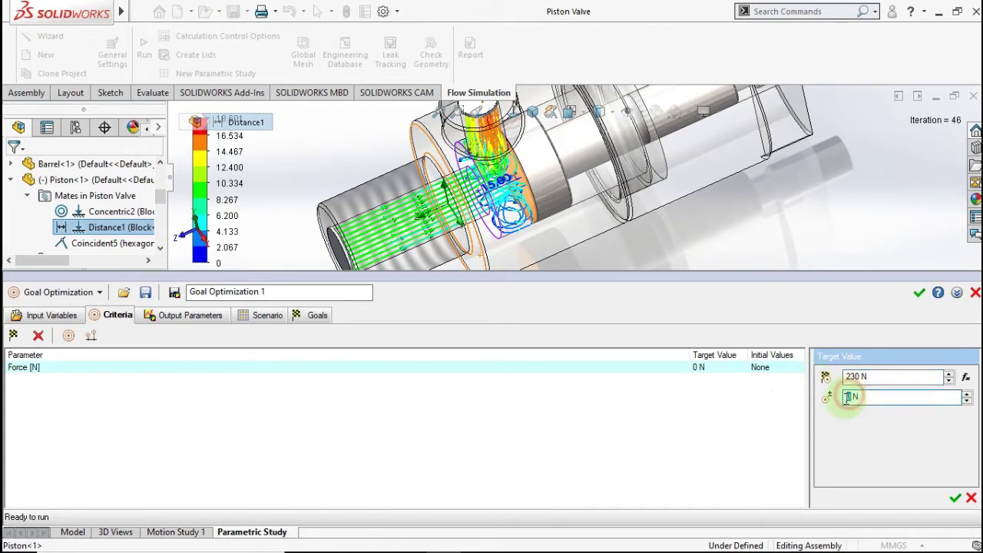
text(5)
click(955, 498)
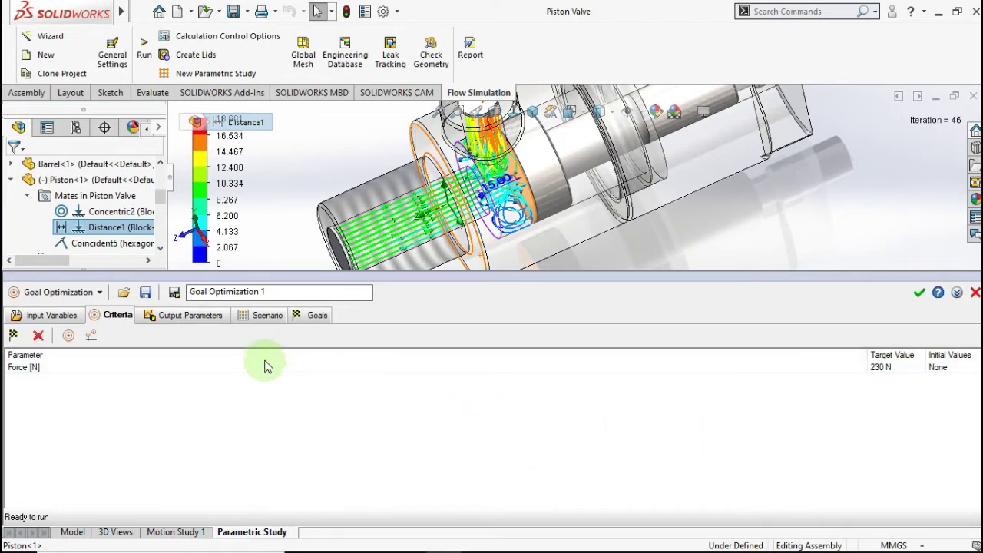
click(188, 316)
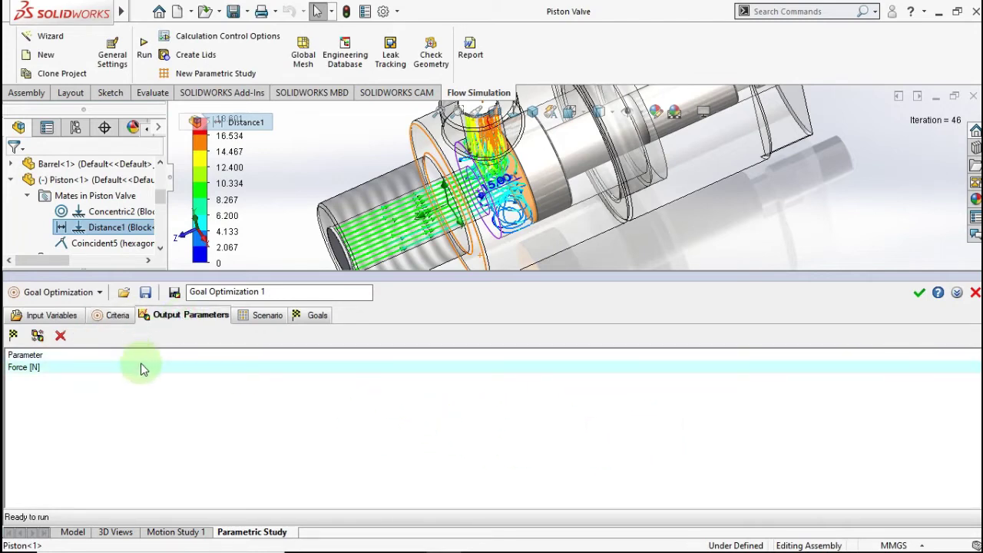
click(269, 315)
text(15)
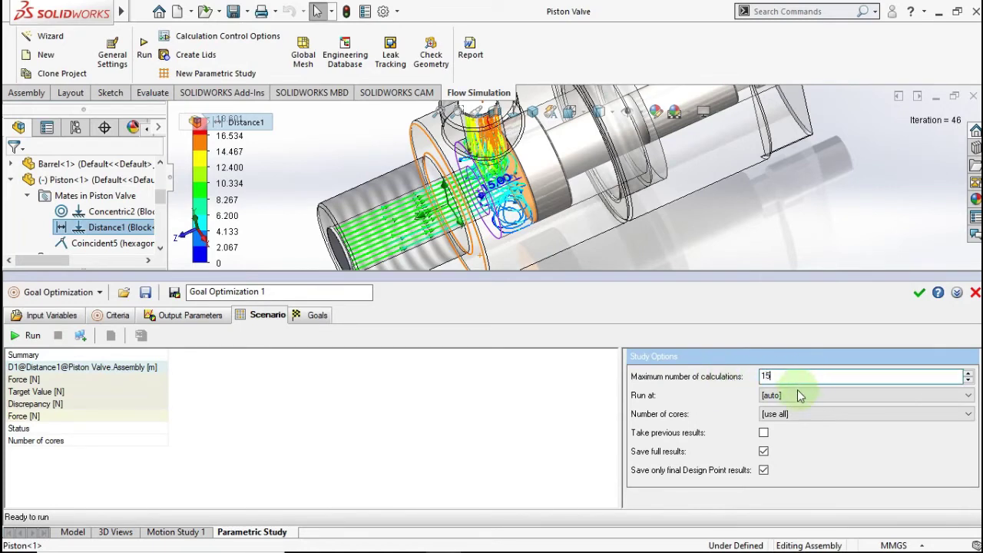
Step: Run the optimization on this computer with up to 15 calculations, then dismiss the no-solution message
click(799, 395)
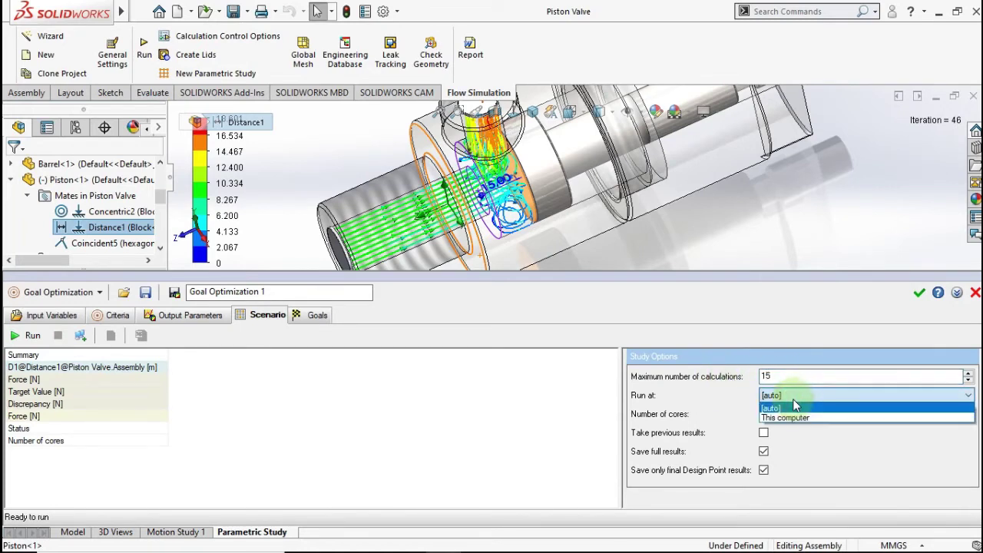
click(794, 418)
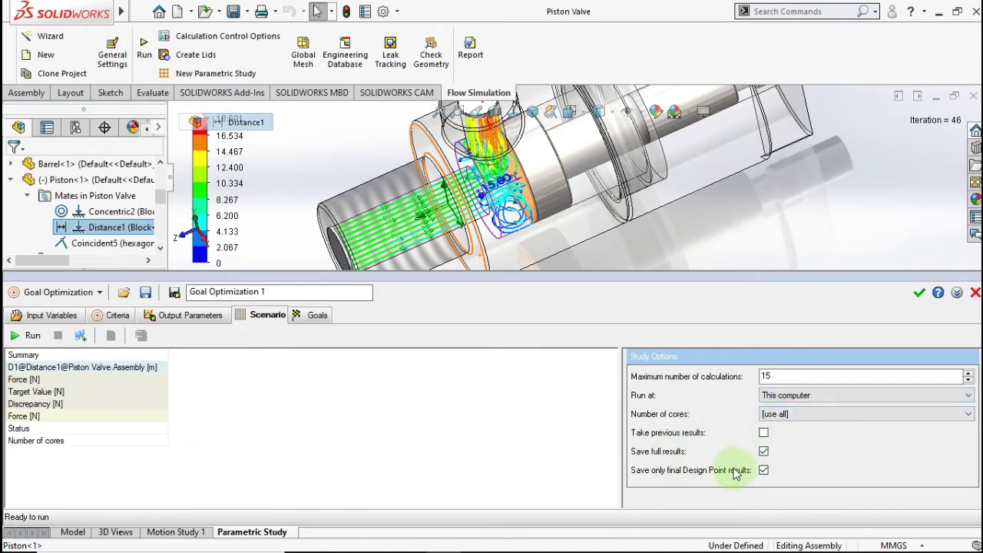
click(13, 338)
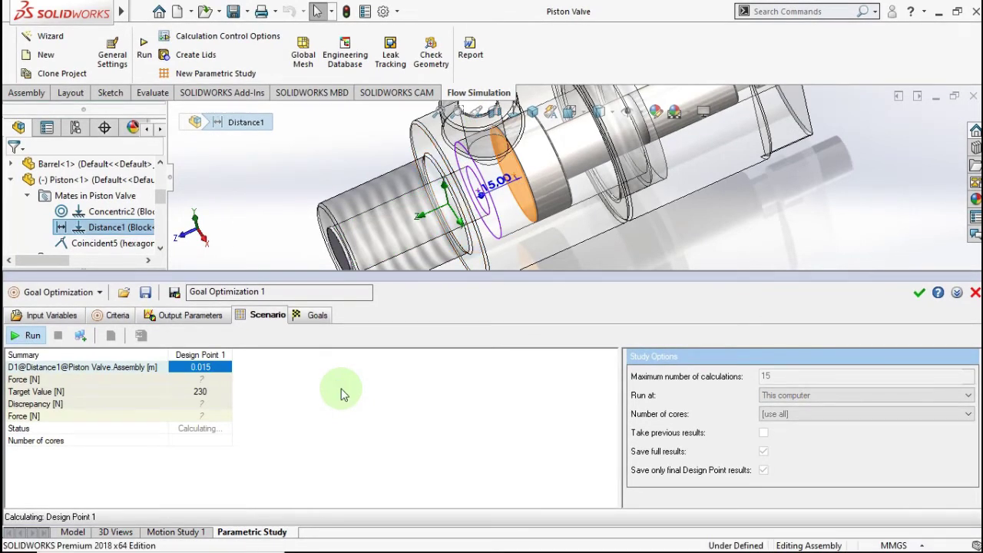
click(517, 538)
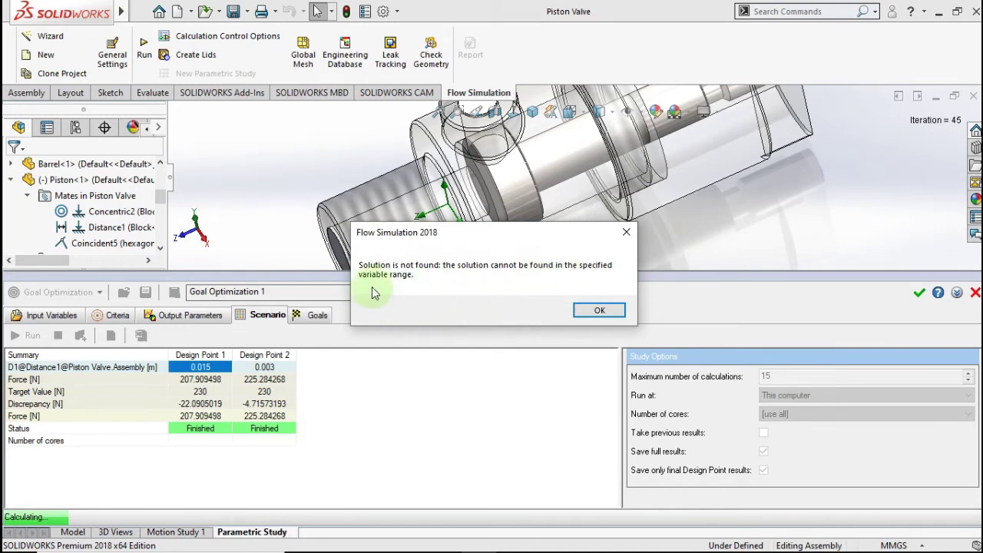
click(596, 315)
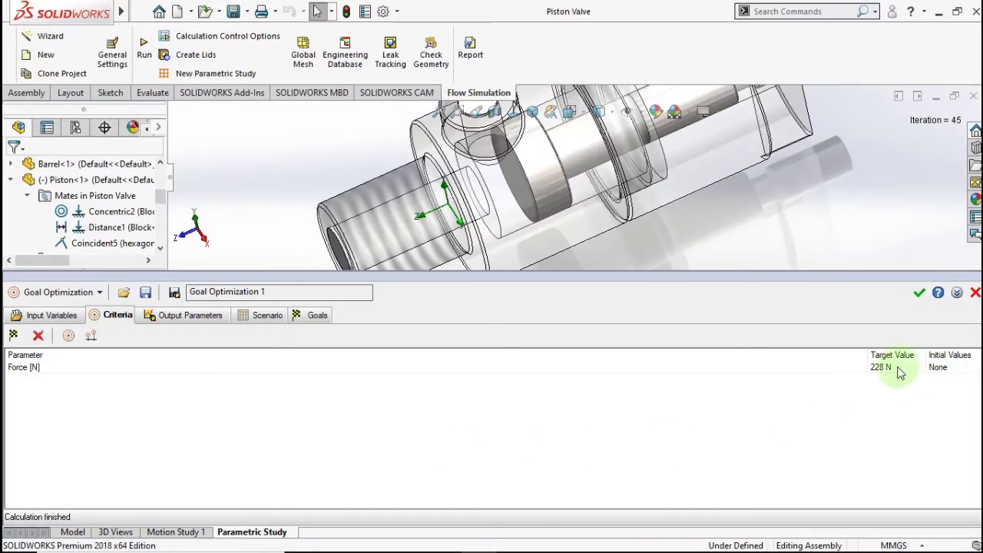
Step: Change the Force target value to 215 N and start the optimization run again
click(880, 366)
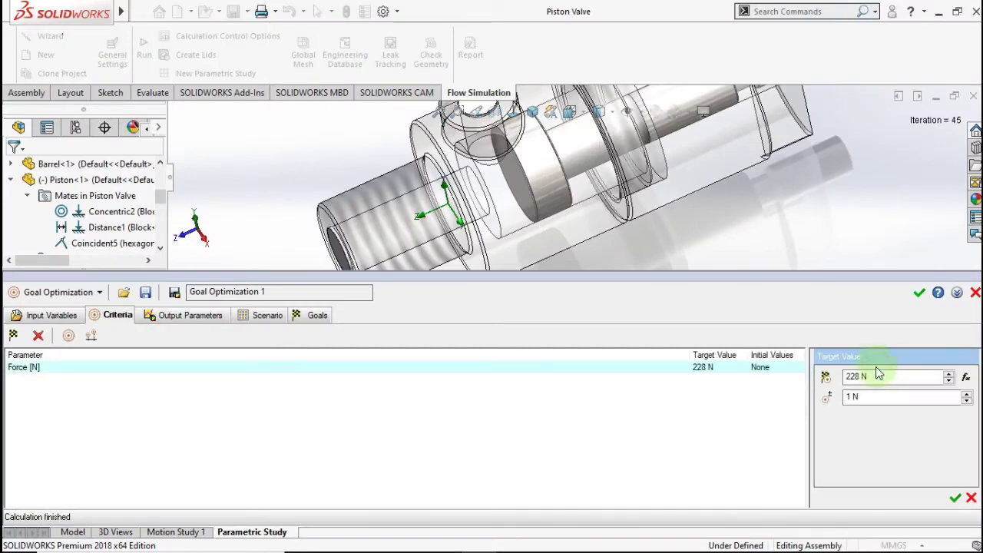
double_click(855, 377)
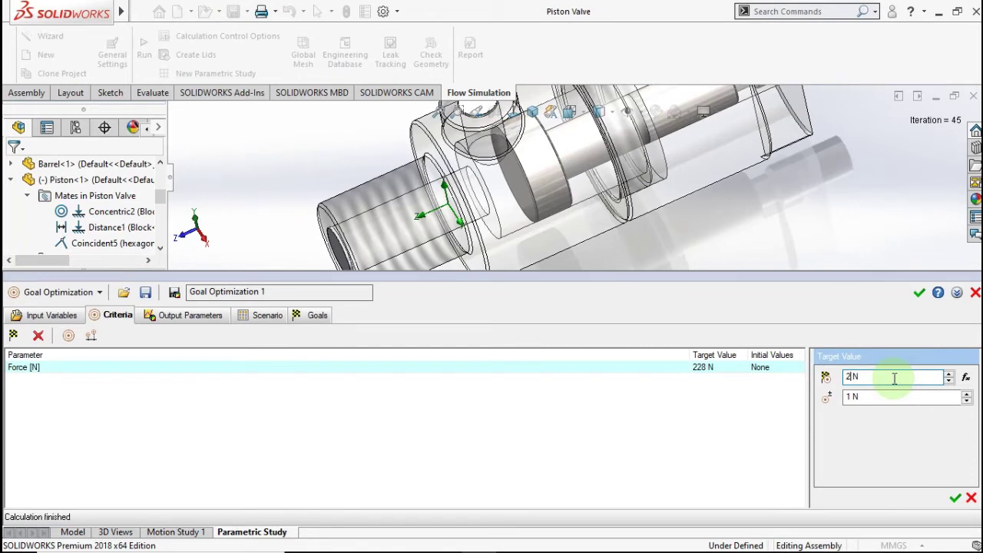
text(15)
click(955, 497)
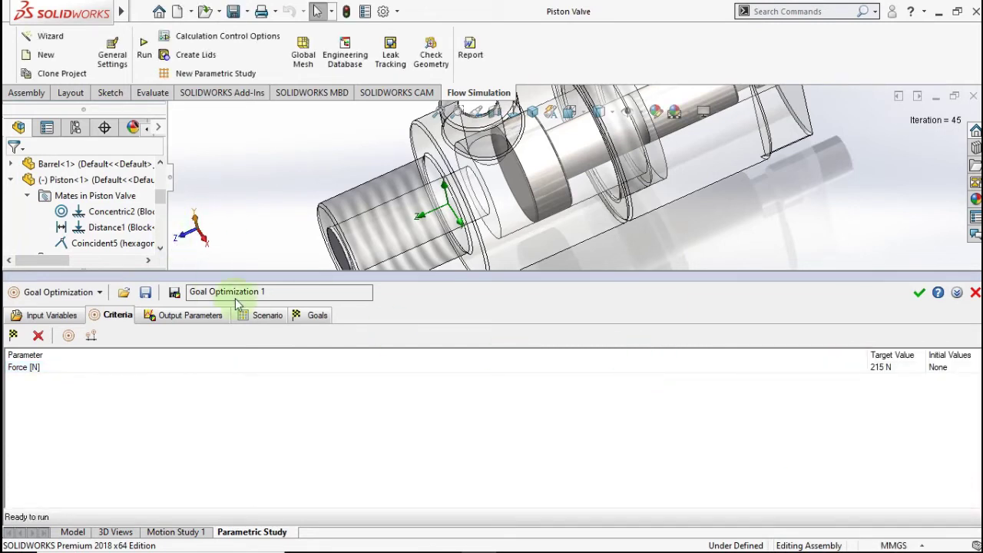
click(265, 315)
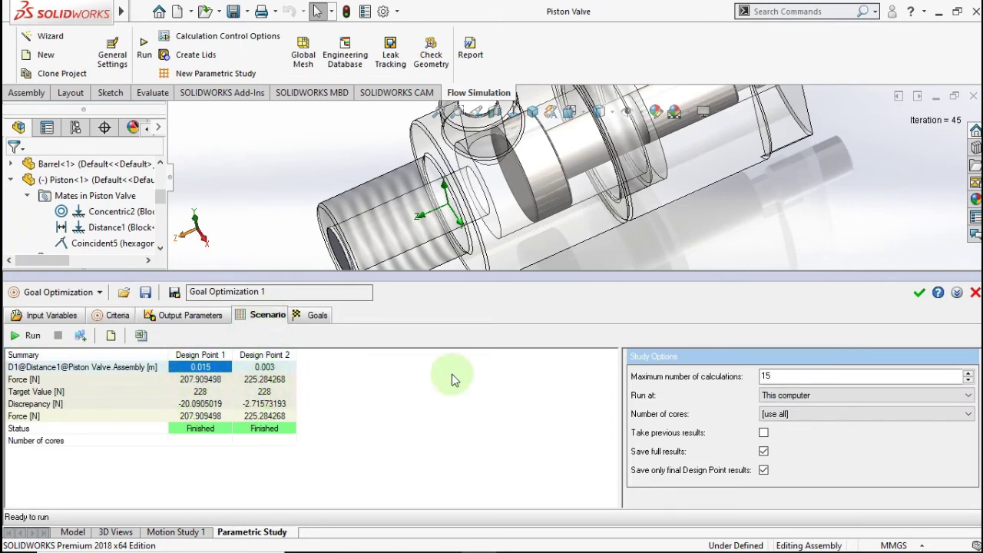
click(18, 338)
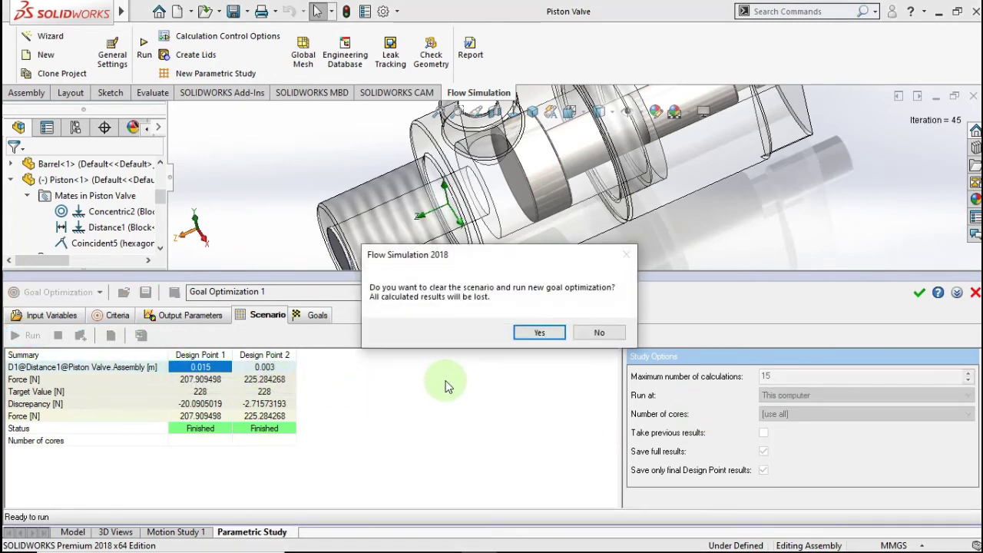
Step: Clear the scenario and rerun until six design points converge, then review Design Point 6's goals
click(531, 332)
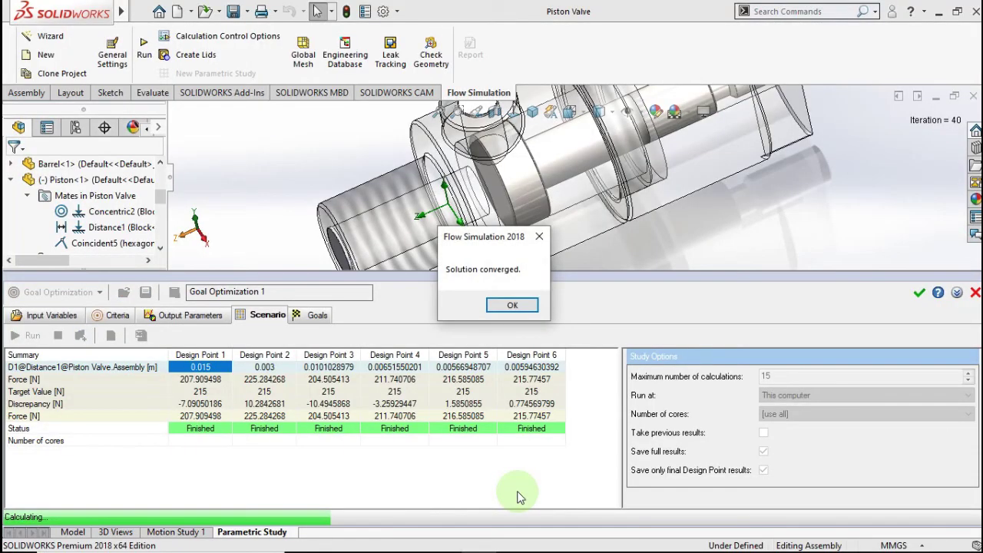
click(514, 305)
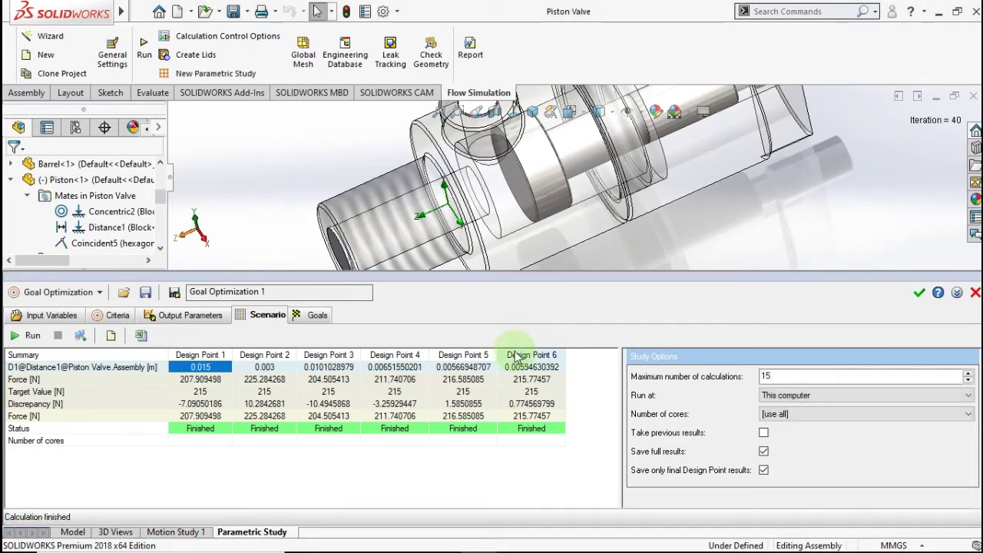
click(524, 356)
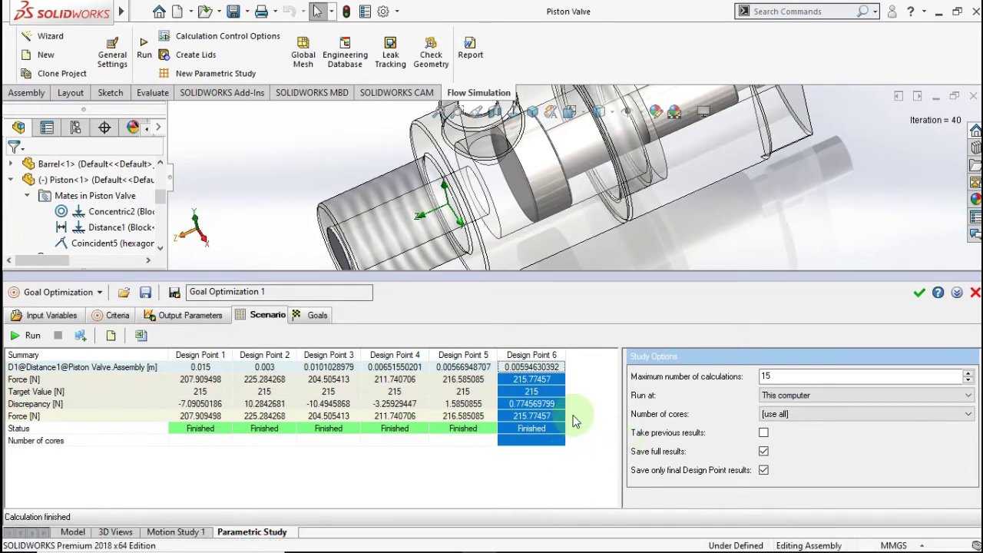
click(317, 315)
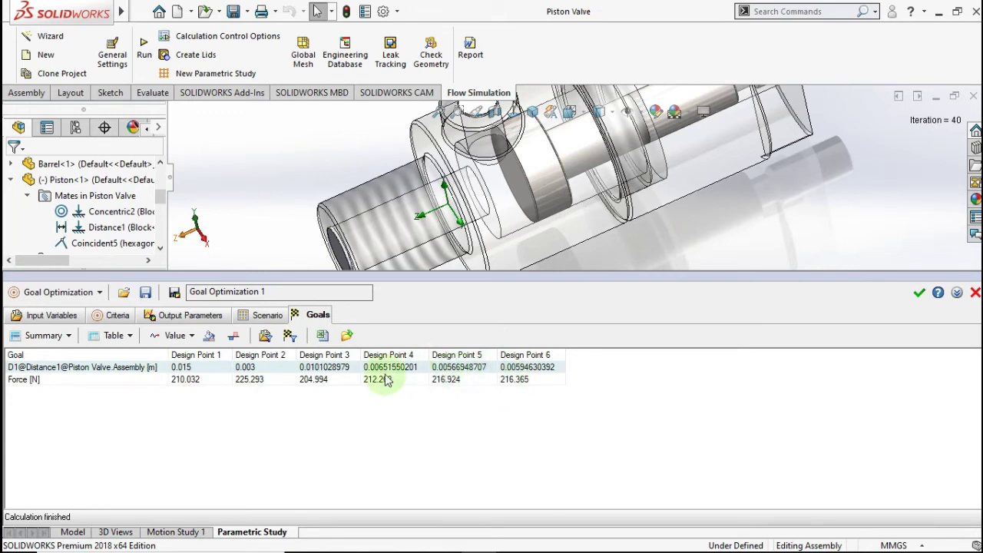
click(258, 322)
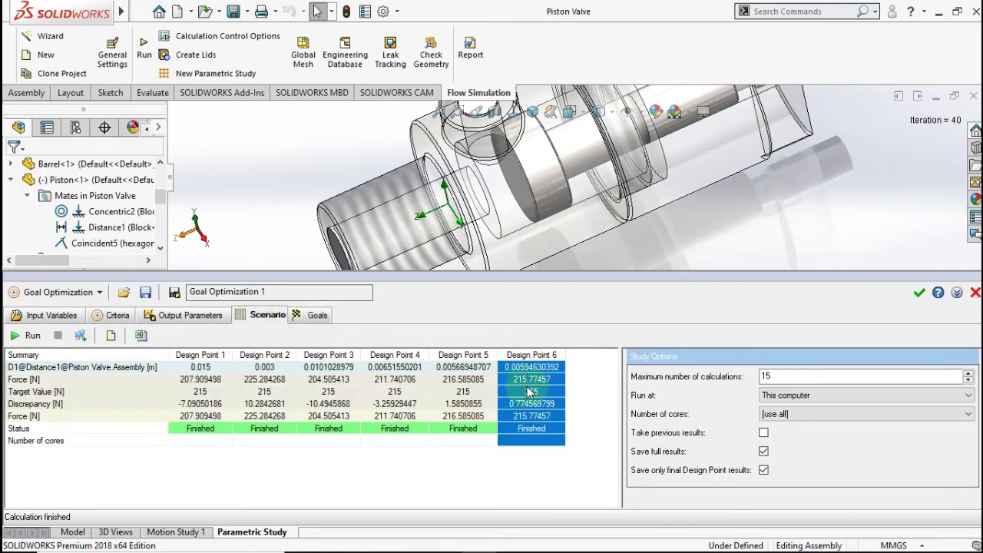
Step: Create a new project from Design Point 6, accepting the geometry change
right_click(538, 367)
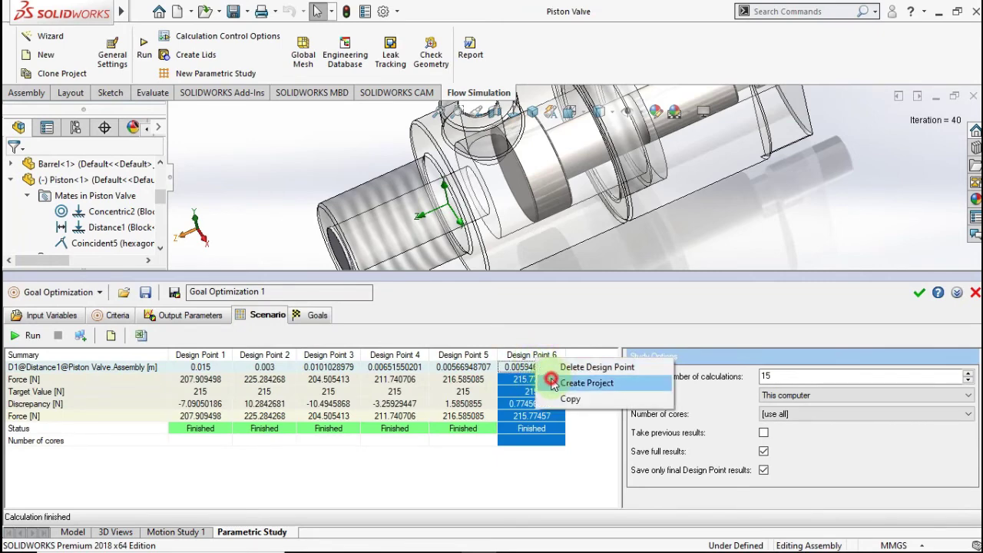
click(552, 383)
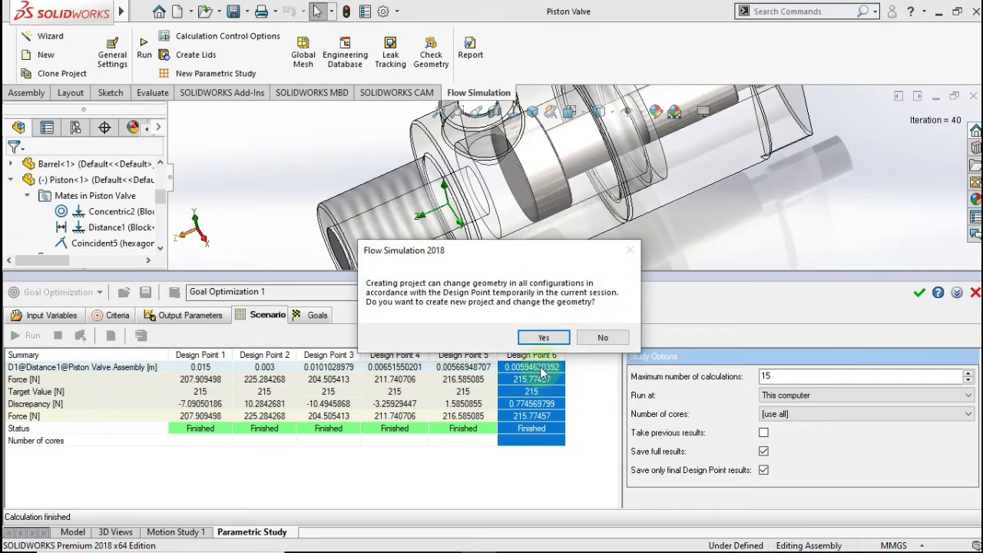
click(541, 338)
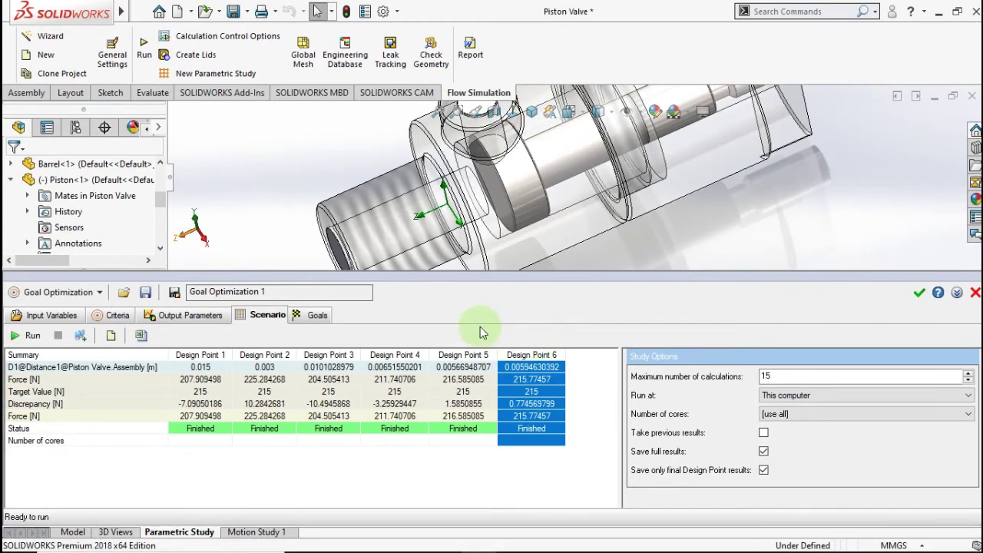
Step: Bring up the Flow Simulation analysis tree for the Design Point 6 project
click(156, 131)
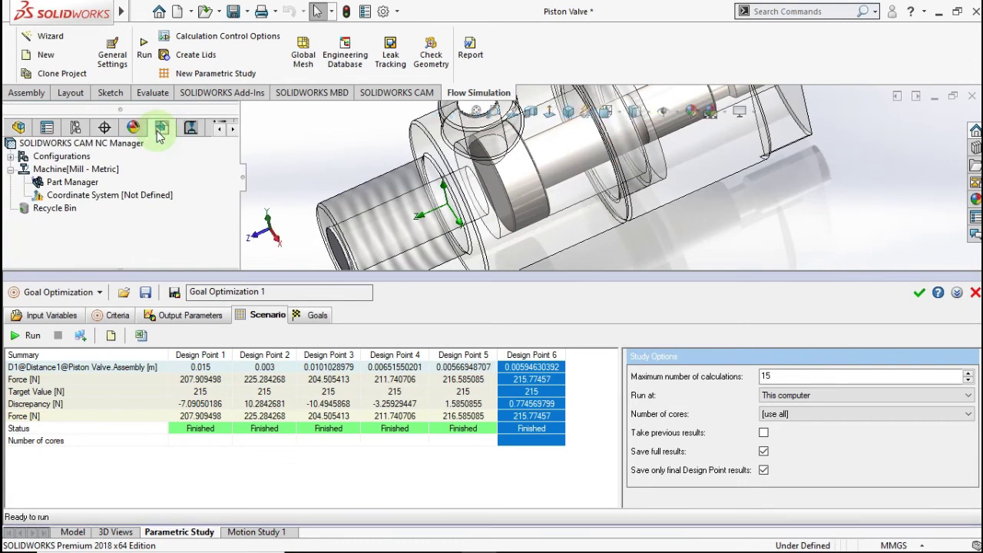
click(233, 129)
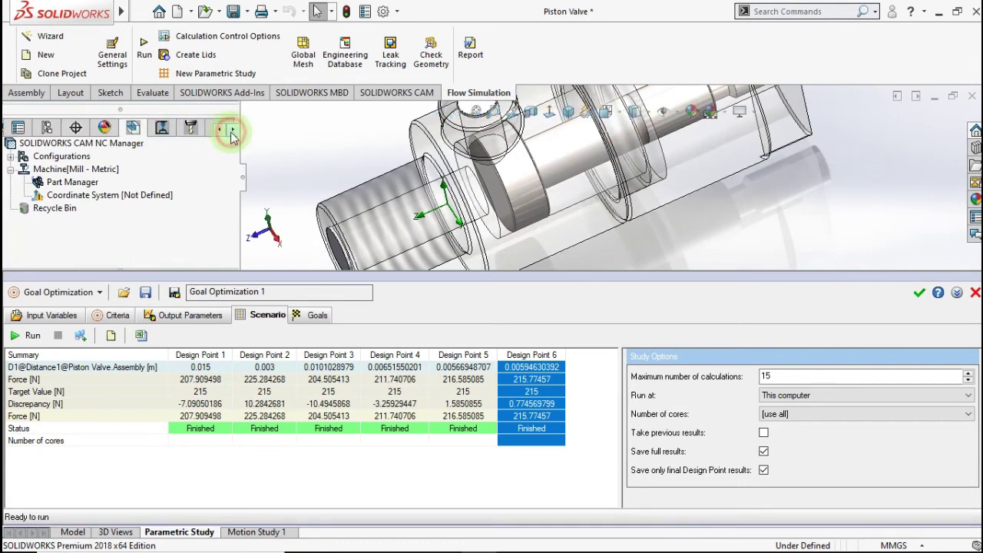
click(232, 129)
click(191, 127)
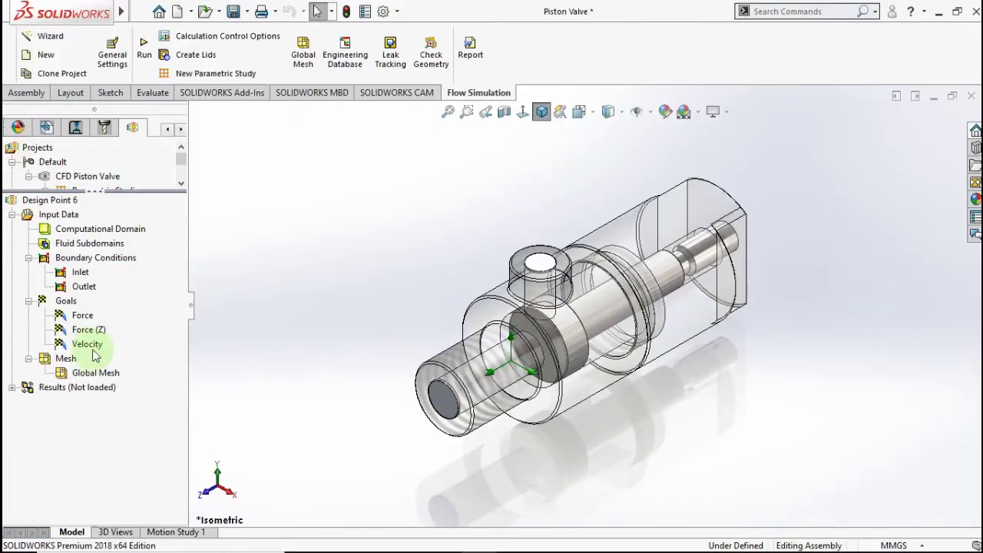
Step: Load the Design Point 6 results
right_click(54, 388)
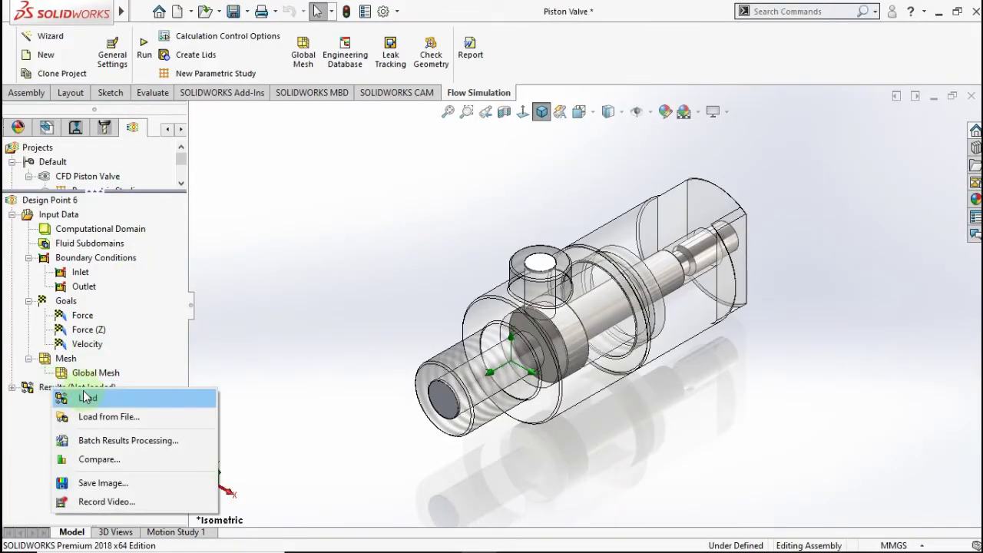
scroll(302, 336, down, 2)
scroll(575, 314, down, 2)
scroll(527, 334, down, 2)
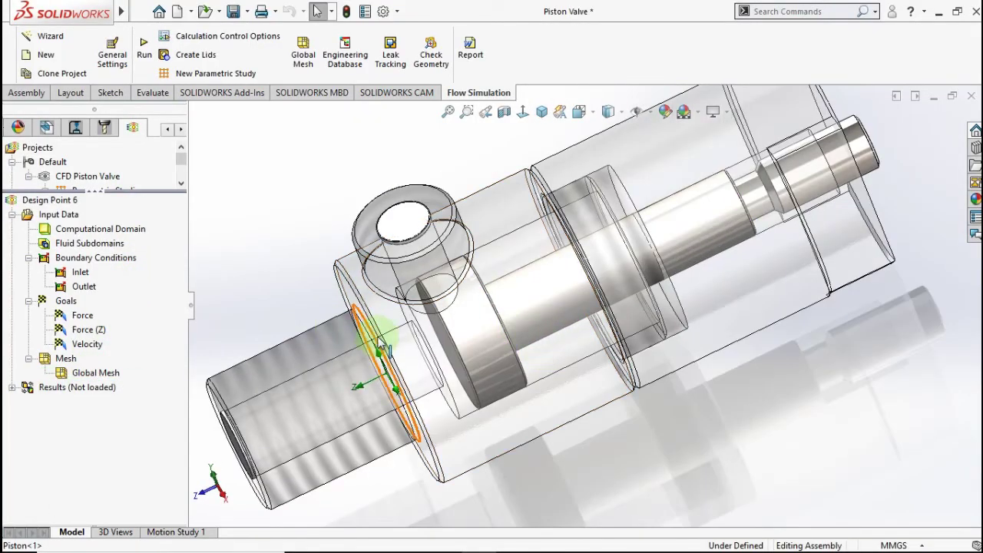
right_click(61, 388)
click(82, 398)
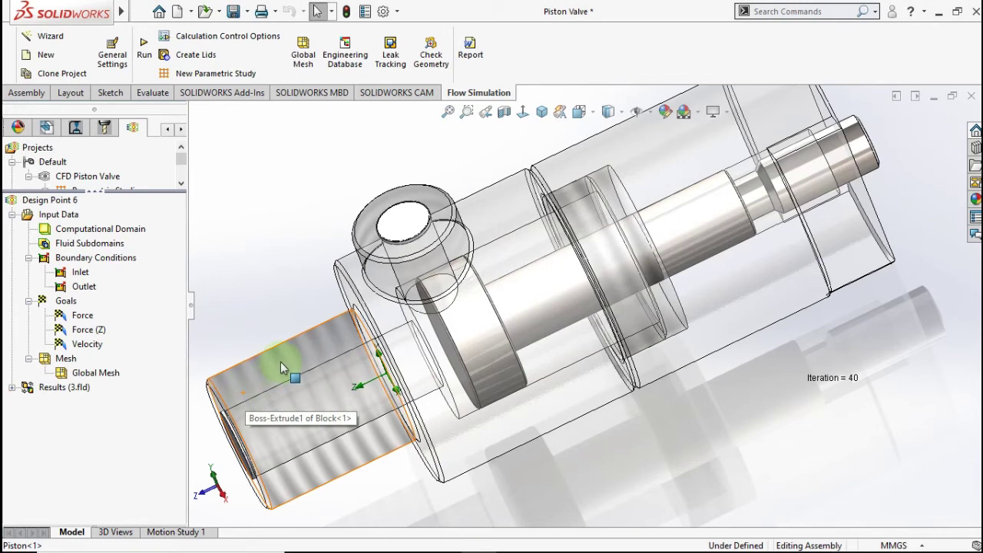
mouse_move(355, 538)
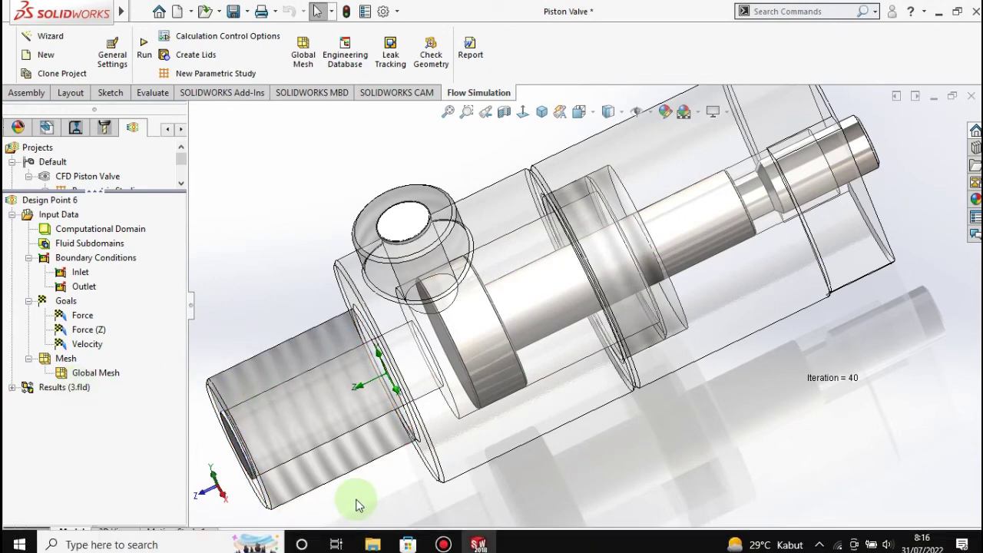
Step: Show Flow Trajectories 1 and orbit the model to view the velocity paths
click(13, 388)
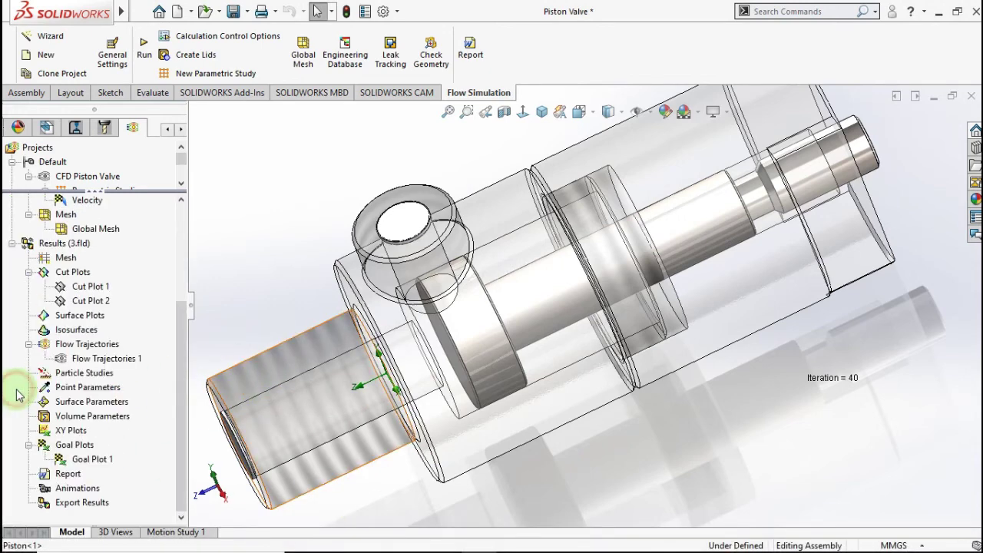
right_click(79, 361)
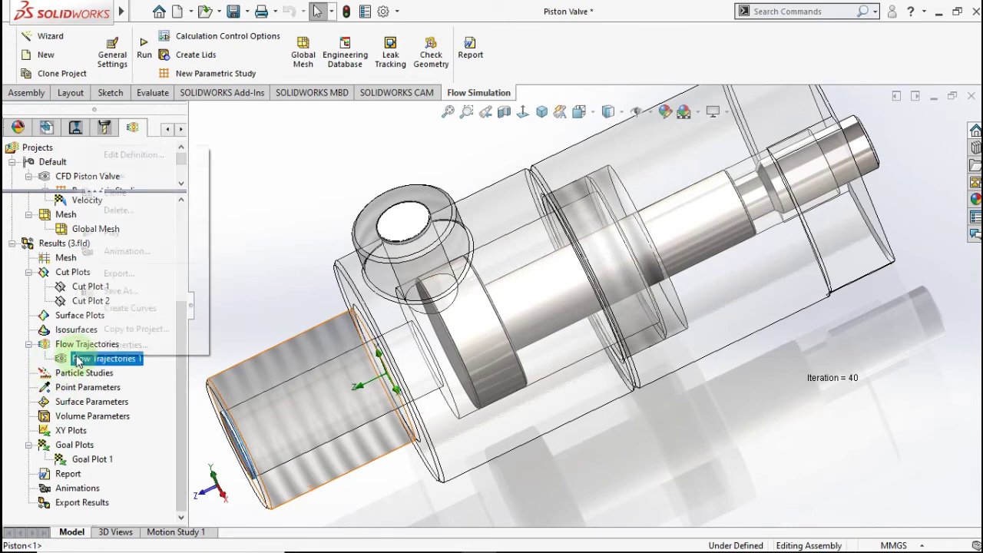
click(176, 176)
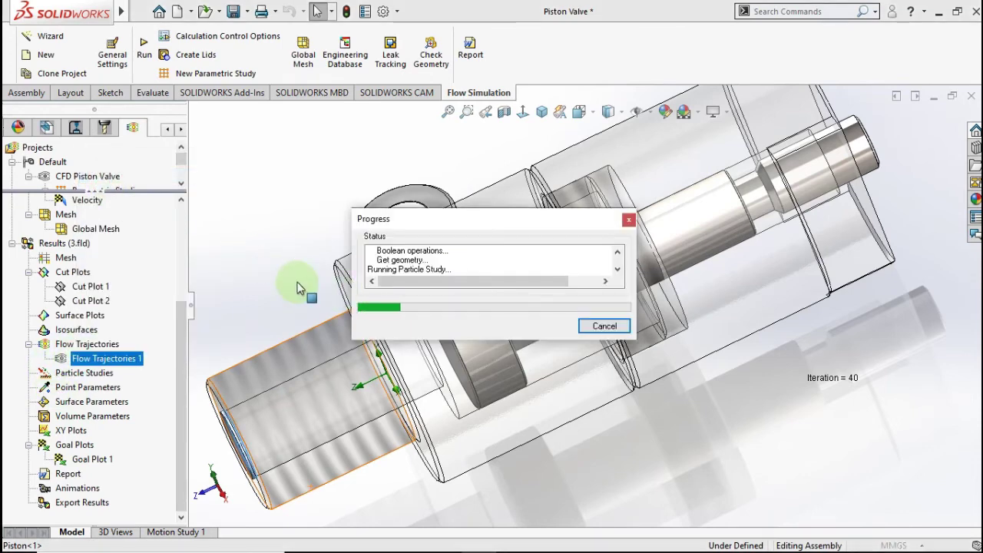
key(f)
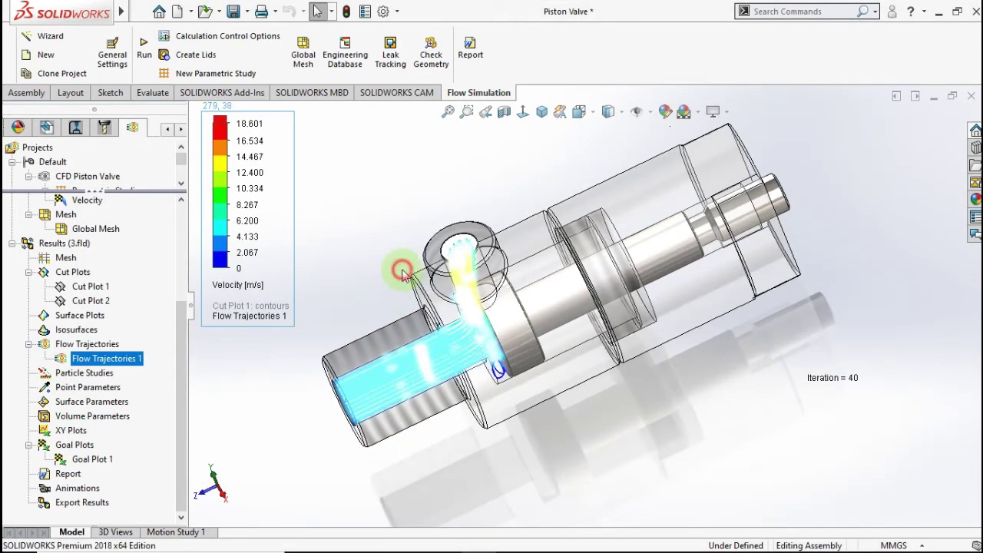
mouse_move(402, 268)
middle_down()
mouse_move(440, 202)
mouse_move(408, 219)
mouse_move(423, 213)
mouse_move(427, 231)
middle_up()
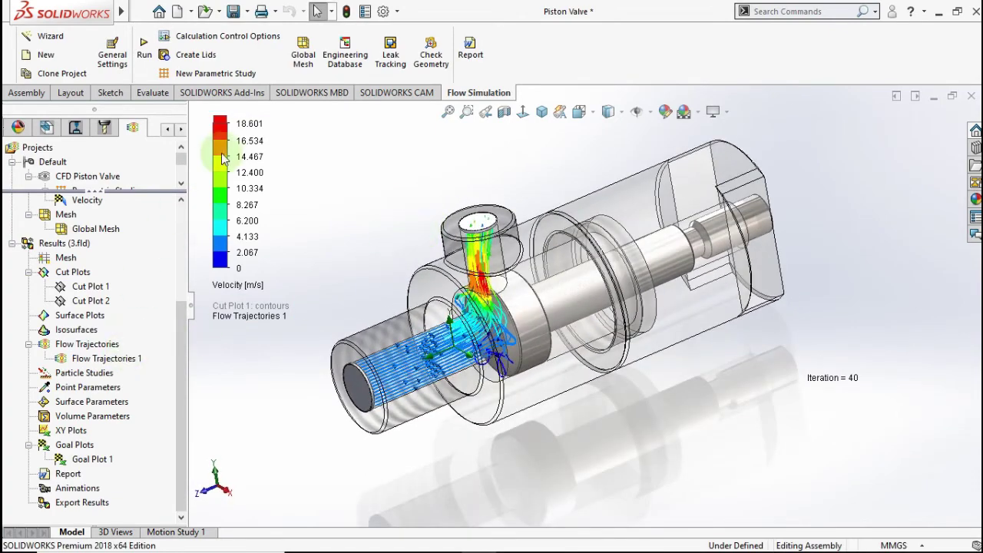
Step: Play the Flow Trajectories 1 animation and return the model to the isometric view
right_click(126, 363)
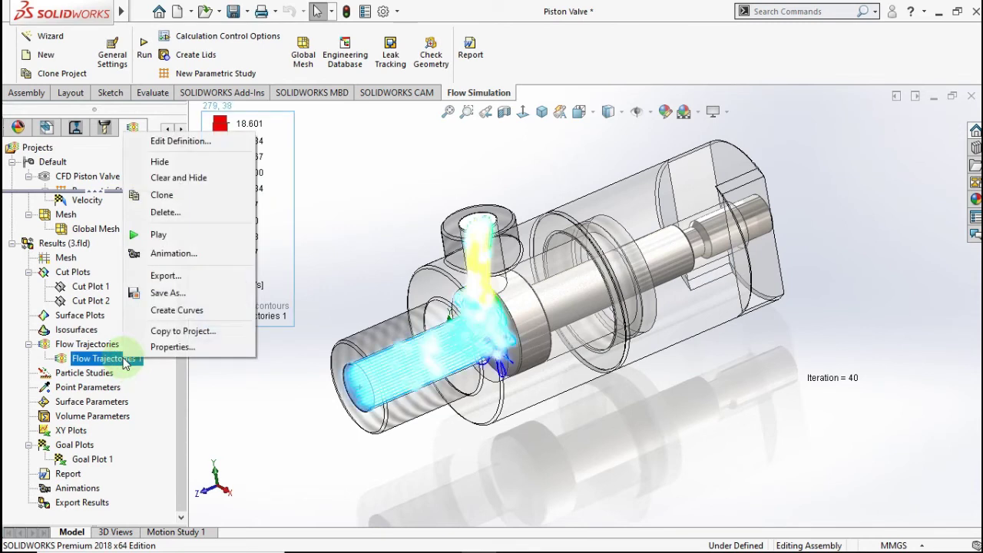
click(175, 236)
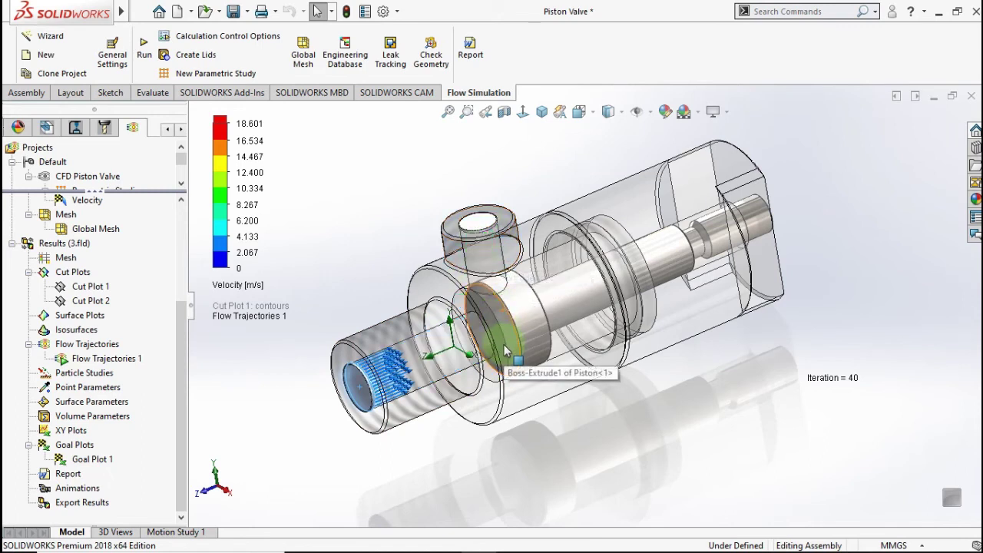
click(468, 431)
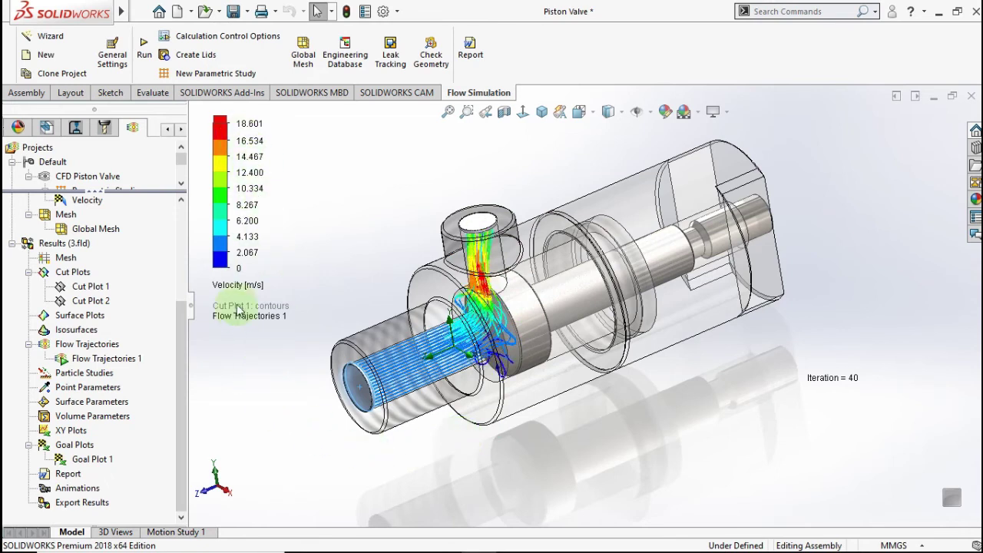
click(541, 112)
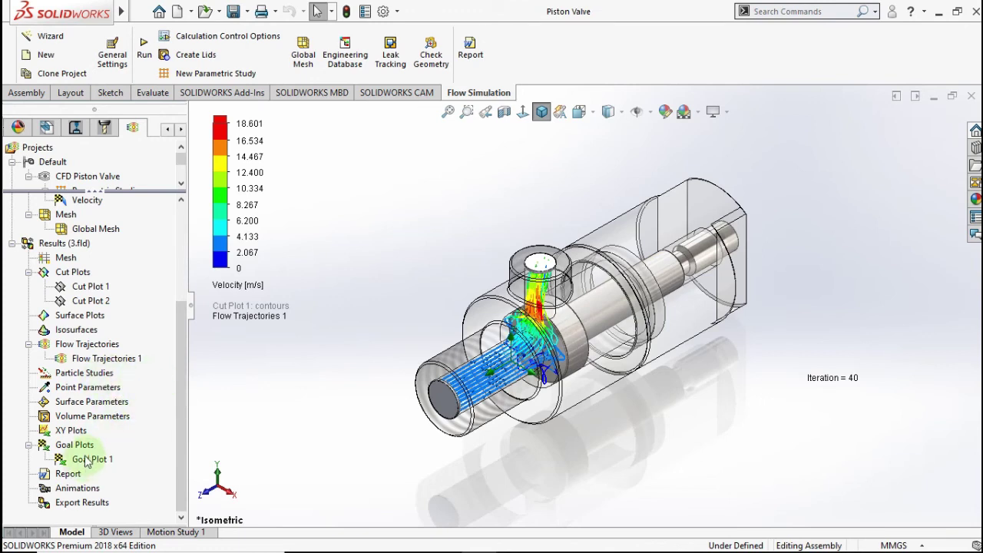
Step: Display Goal Plot 1 for Design Point 6, plotting Force, Force (Z) and Velocity against iterations
right_click(106, 356)
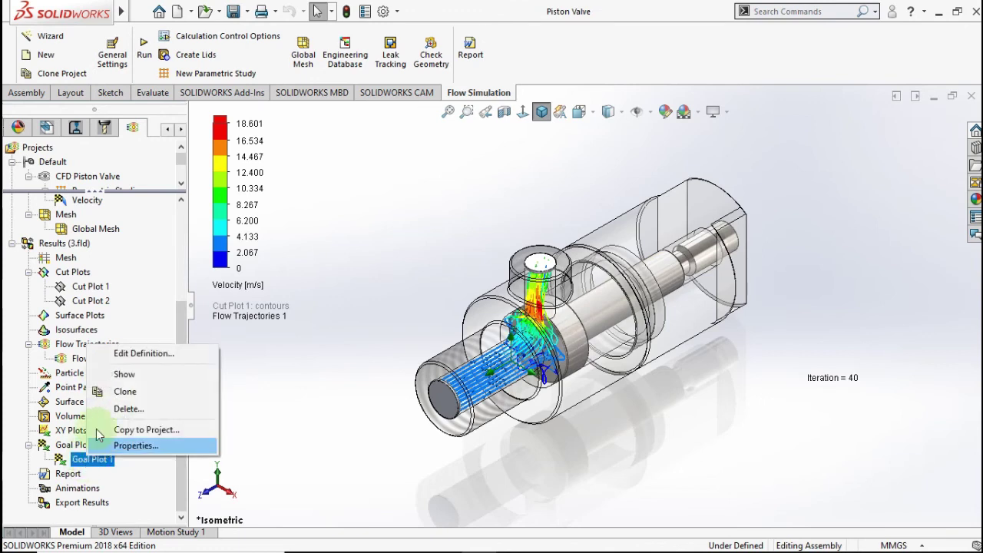
click(187, 351)
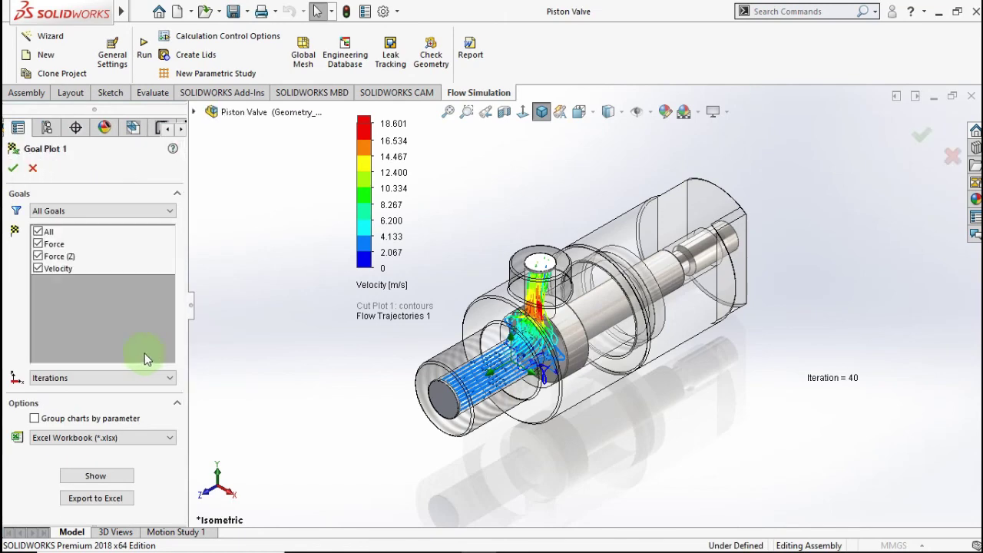
click(96, 475)
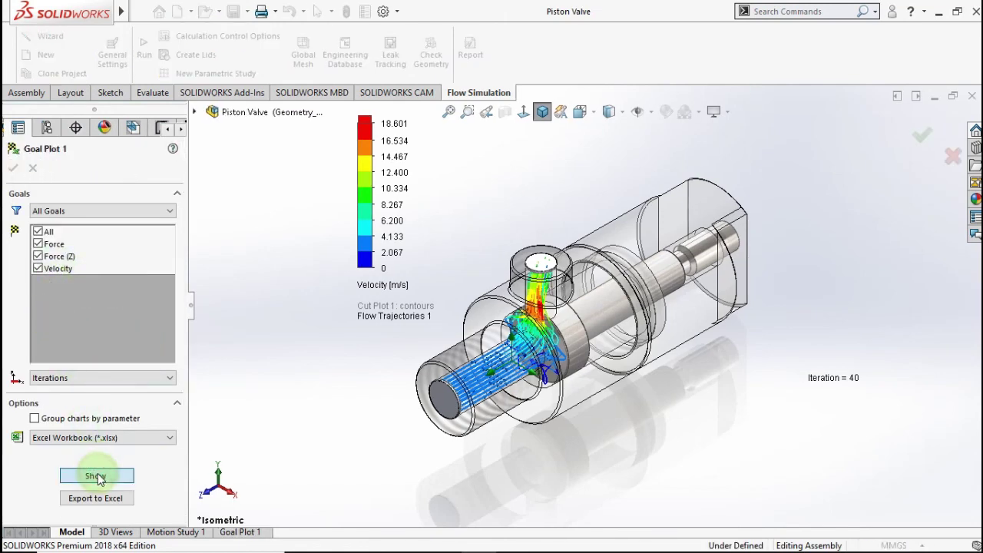